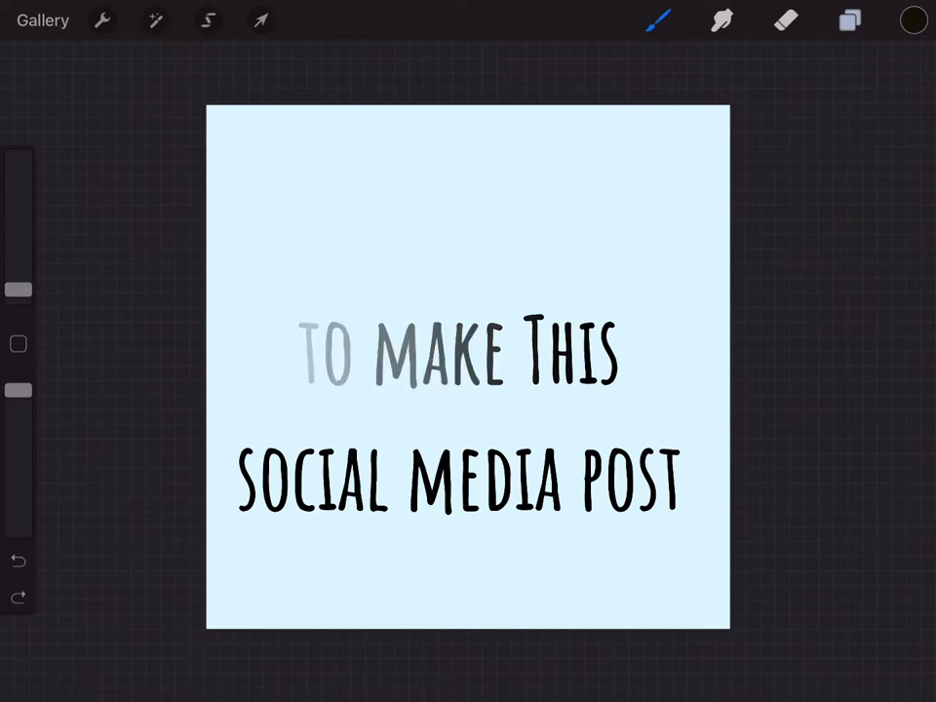
Bring up the Layers panel and the Background colour editor for the pale-blue canvas.
click(850, 20)
click(729, 203)
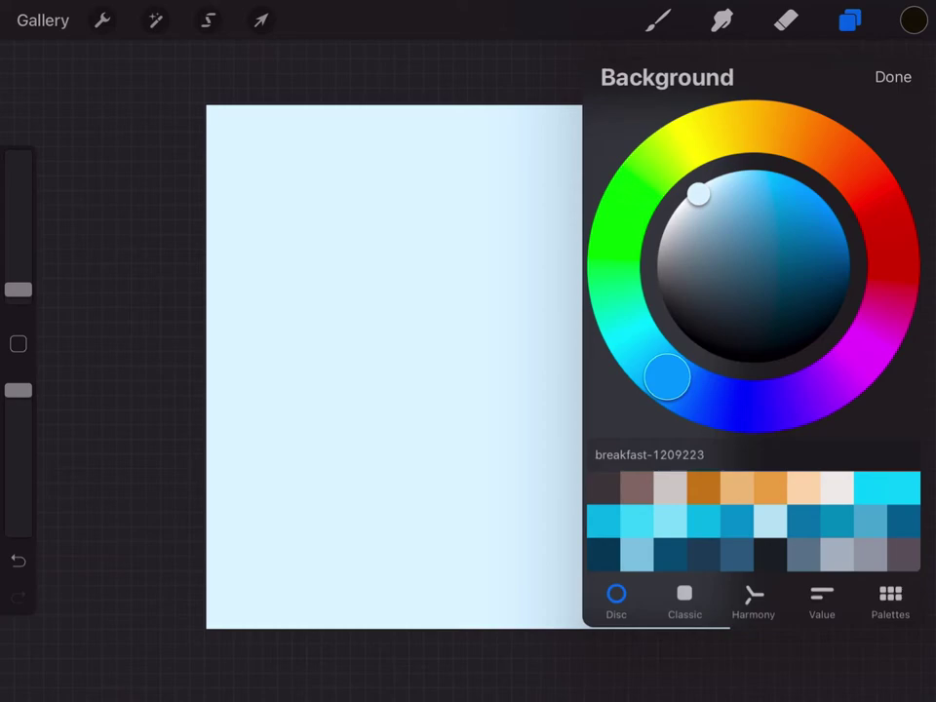
Change the canvas background colour to a saturated medium blue.
click(781, 216)
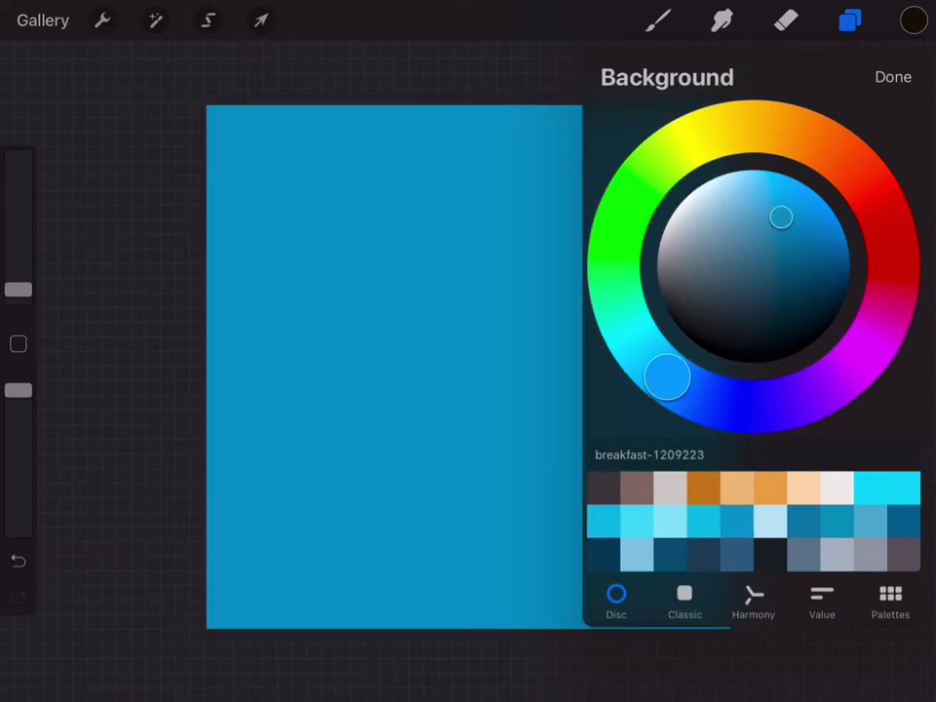
click(893, 77)
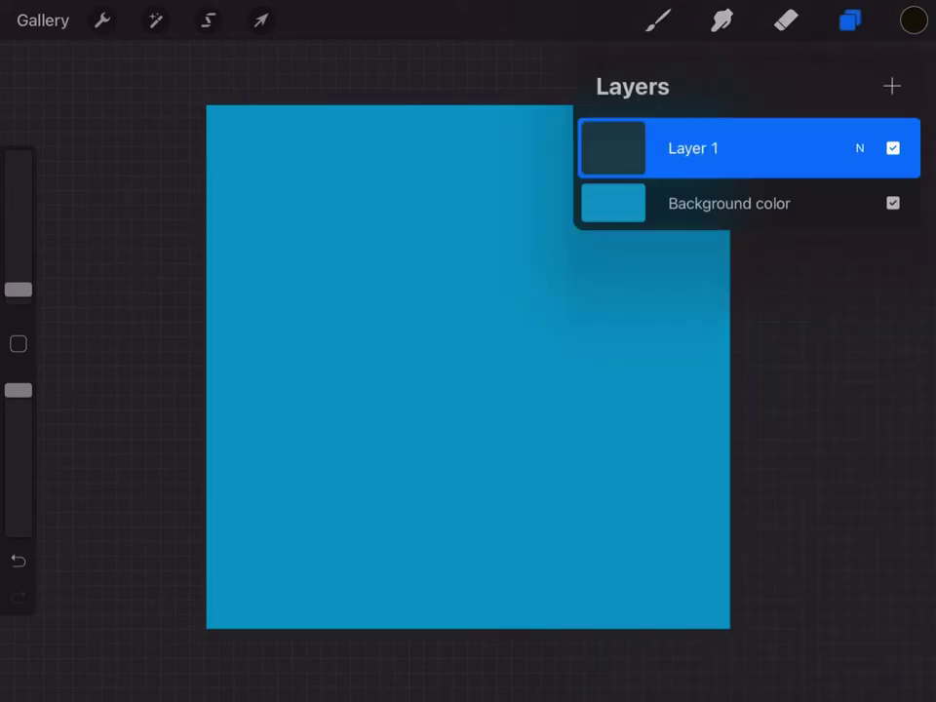
click(658, 21)
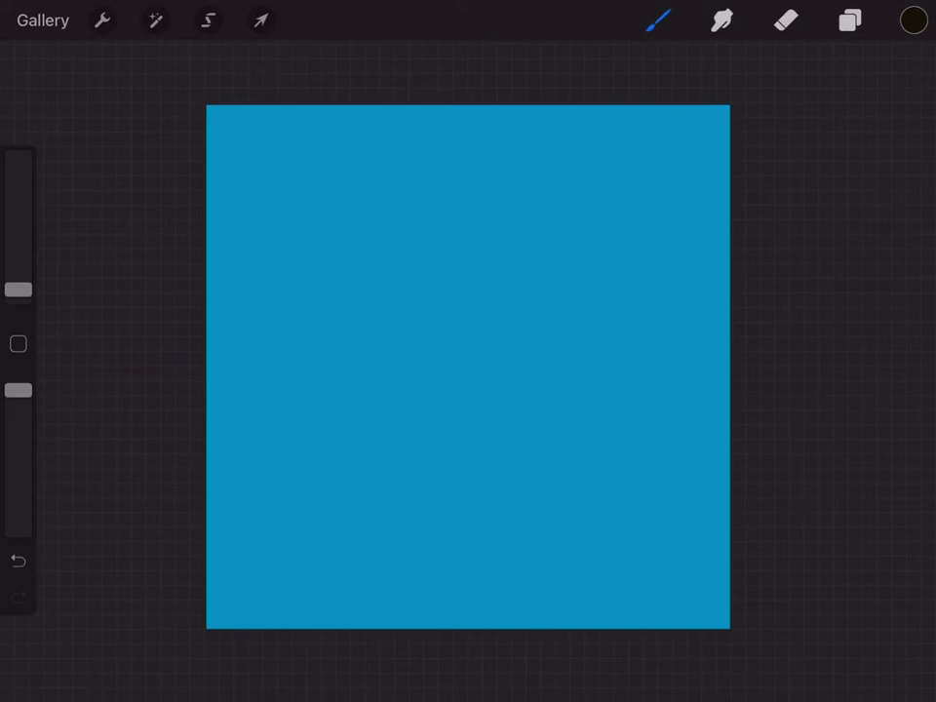
Set light cyan as the current painting colour.
click(913, 20)
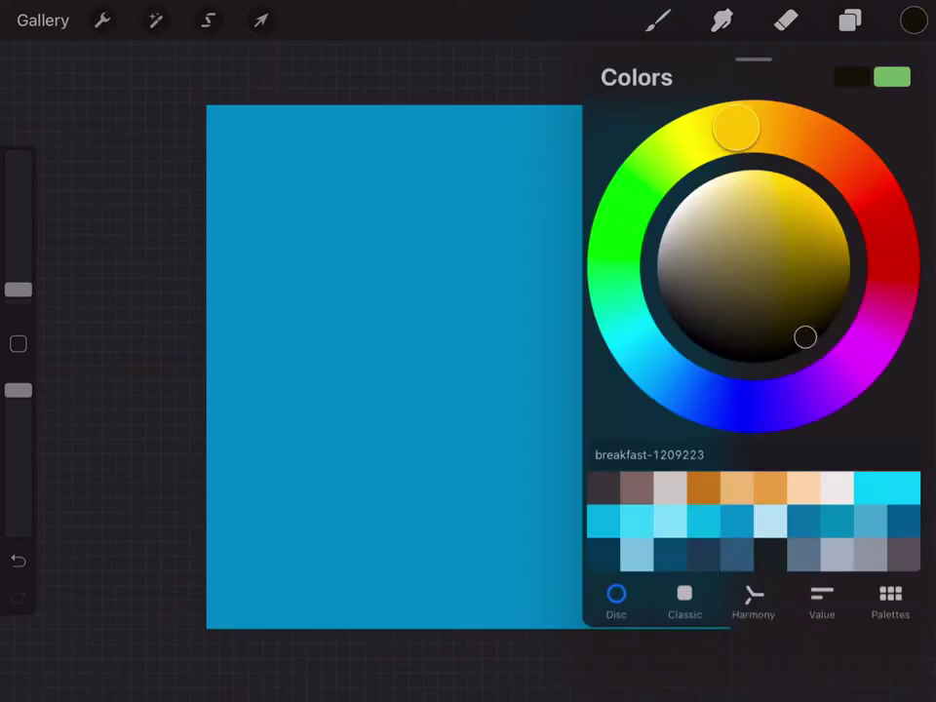
click(635, 520)
click(913, 19)
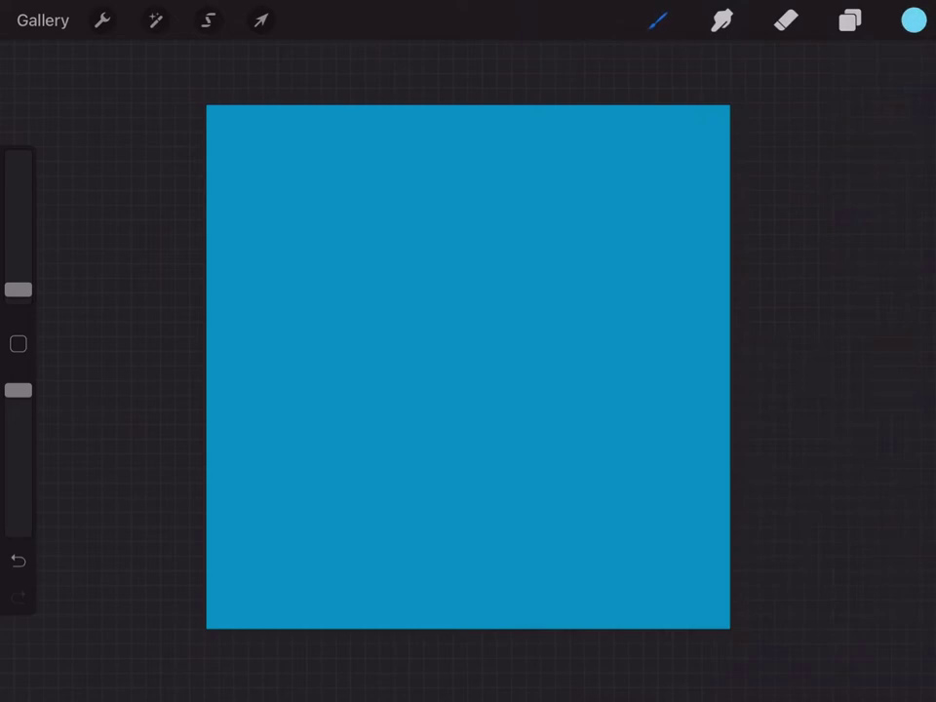
Draw a perfect circle at the canvas centre, fill it with light cyan and nudge it into place.
drag(459, 194, 397, 187)
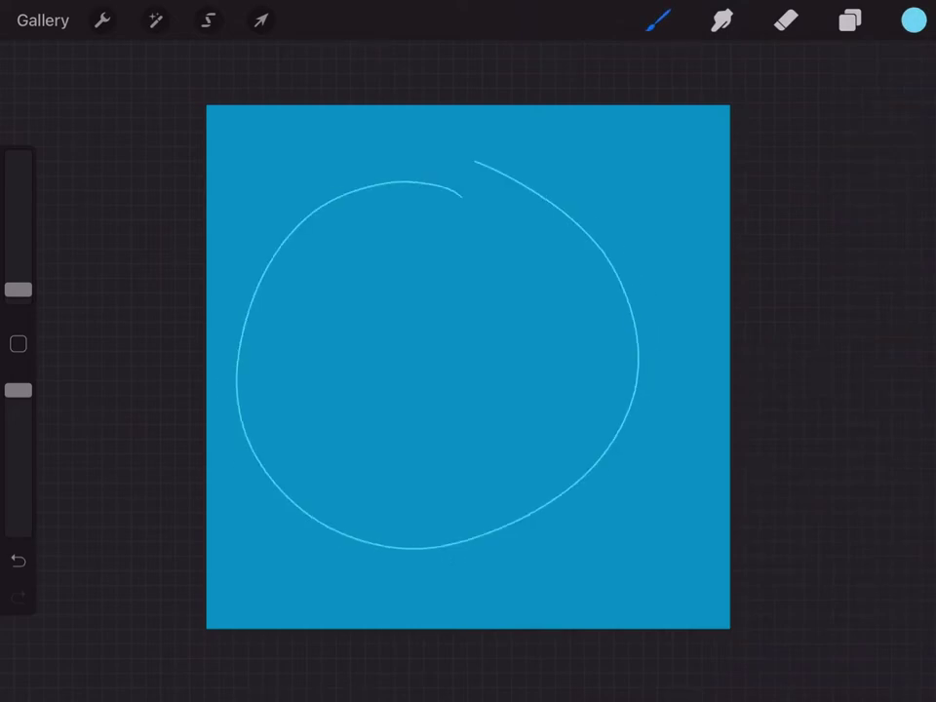
click(468, 48)
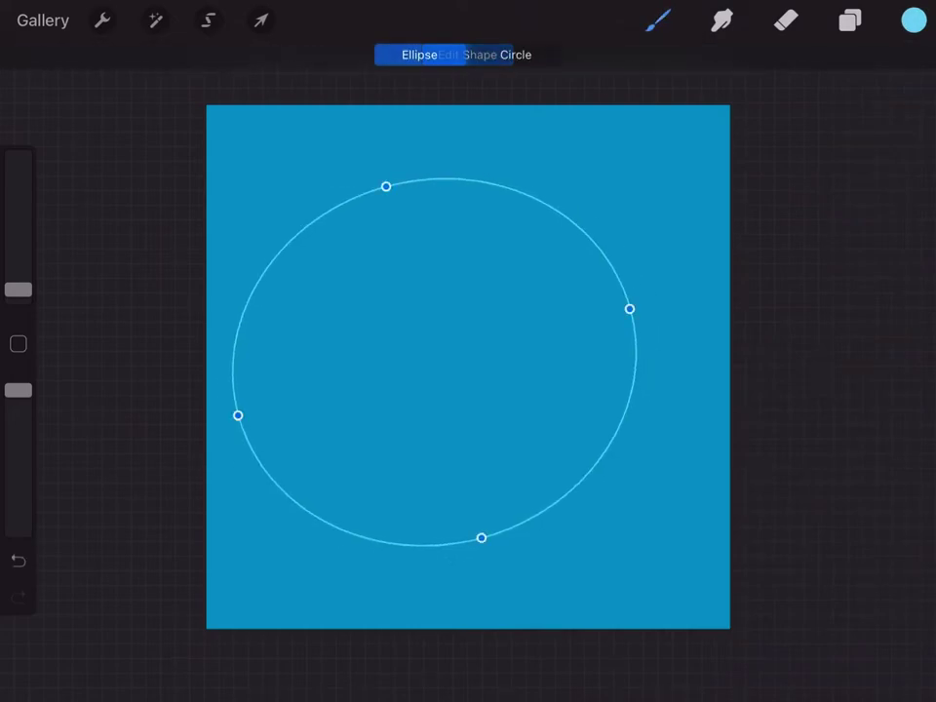
click(516, 55)
drag(913, 19, 588, 234)
click(261, 20)
drag(434, 360, 456, 357)
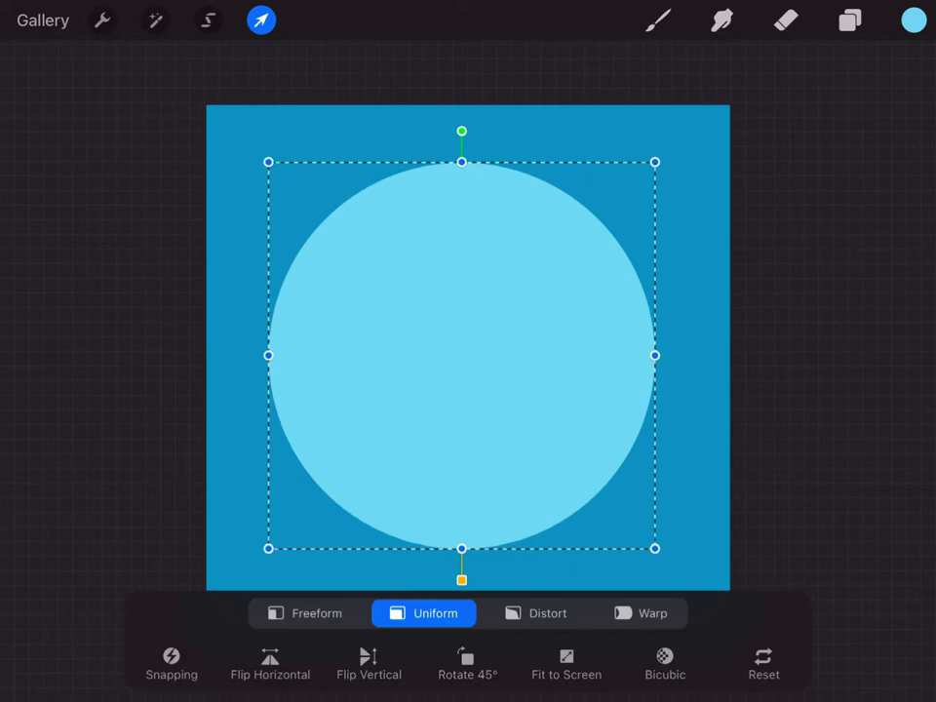
Gaussian-blur the circle's layer to 73.4% to make a soft glow.
click(155, 20)
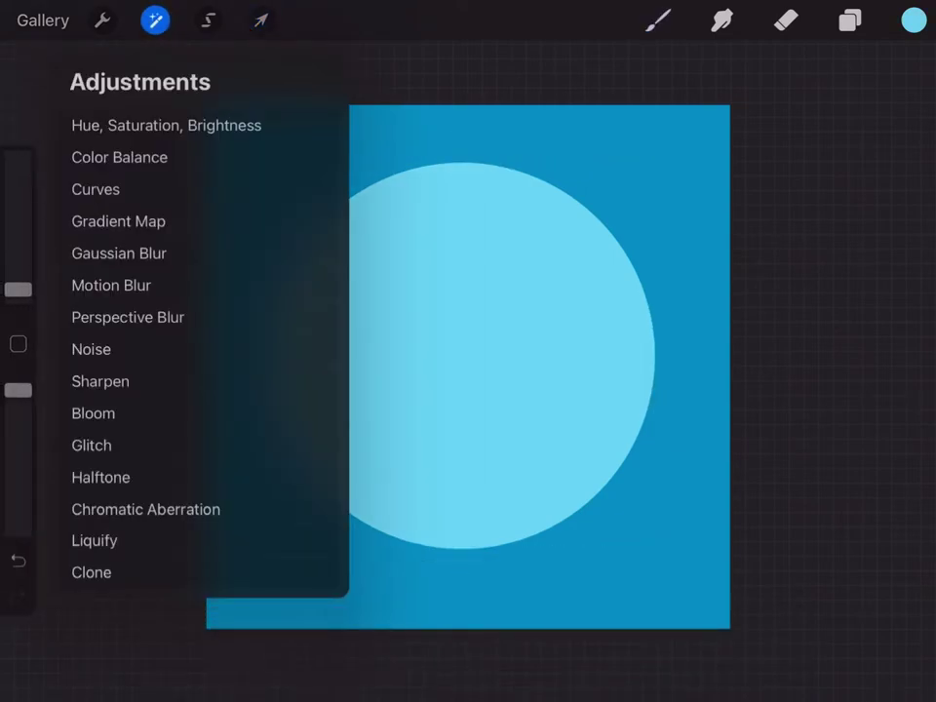
click(118, 253)
click(79, 278)
drag(390, 370, 838, 371)
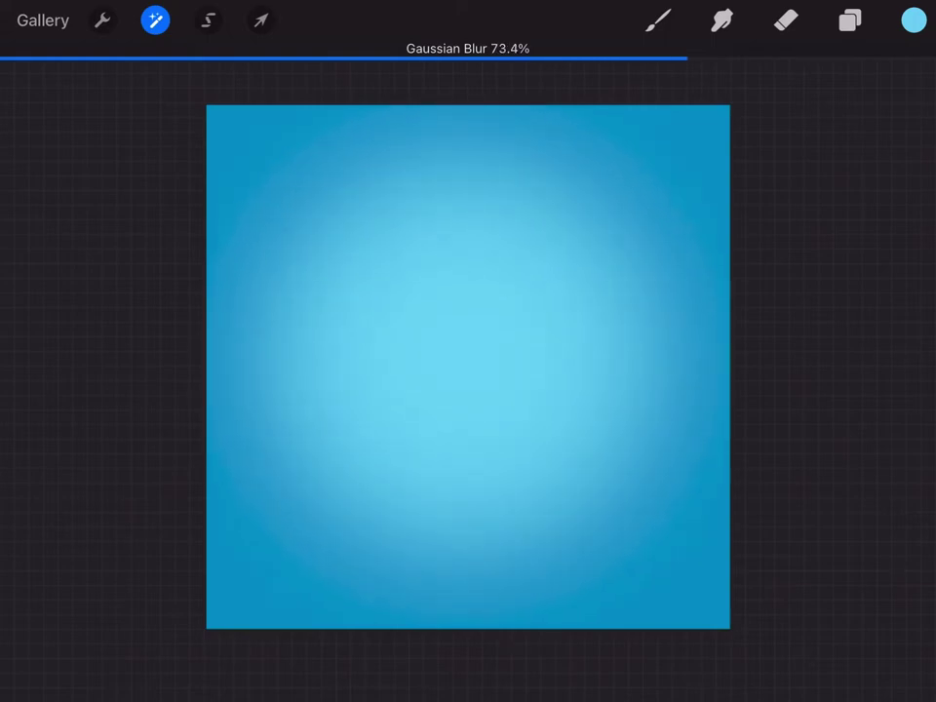
click(658, 20)
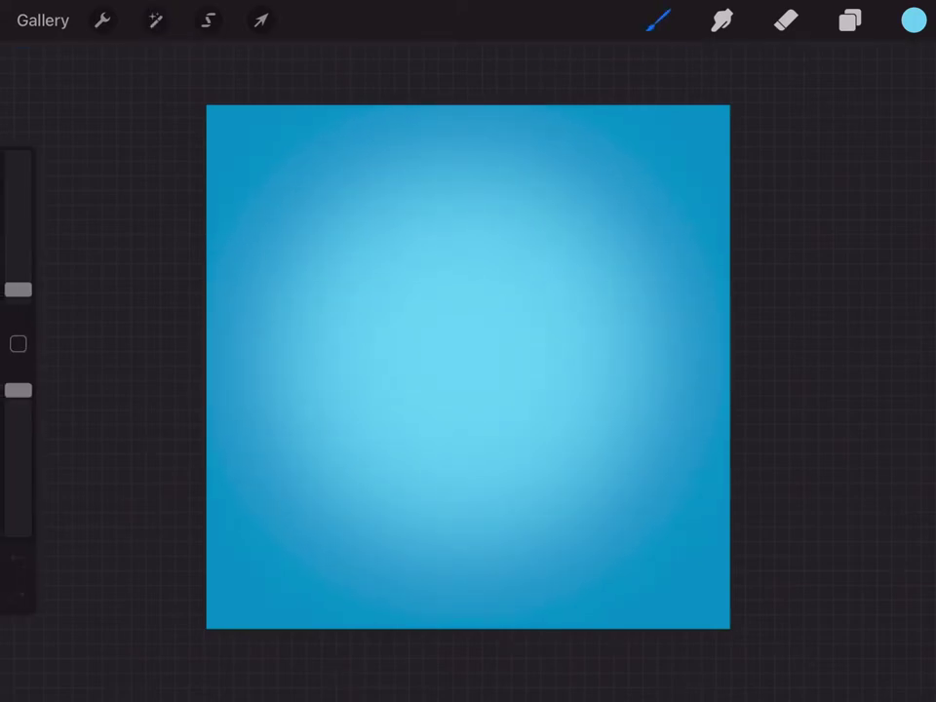
Choose a bright, saturated yellow as the painting colour.
click(913, 19)
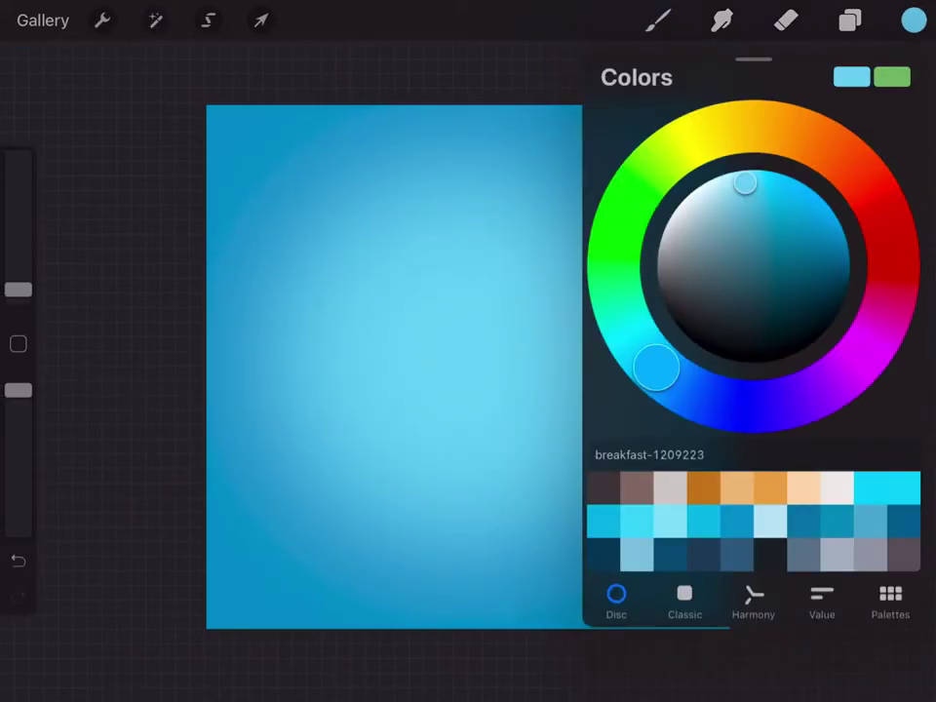
click(708, 133)
drag(812, 188, 825, 190)
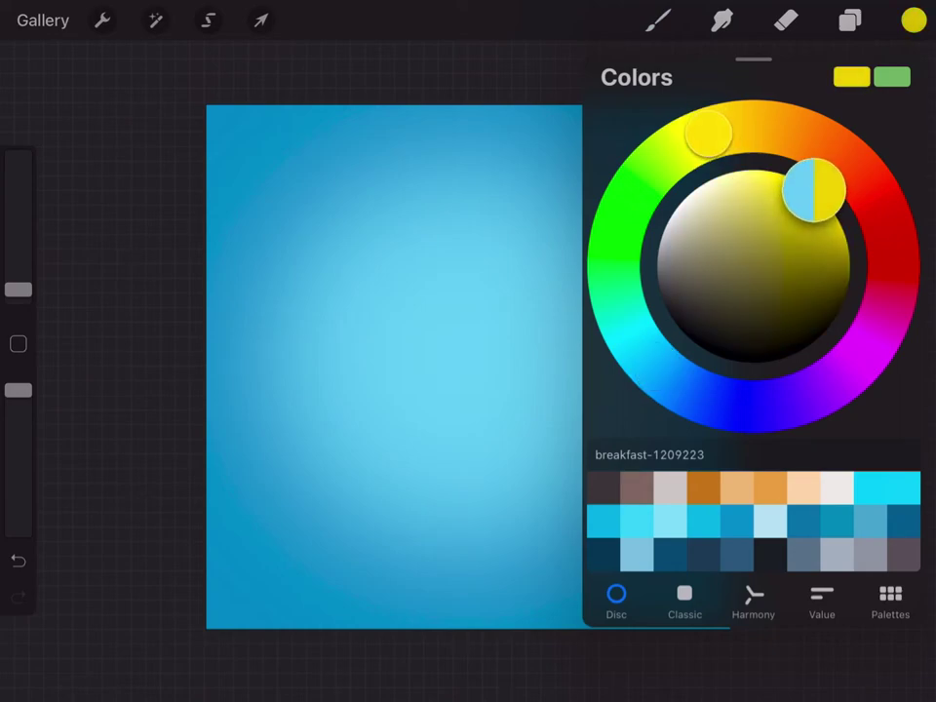
click(913, 20)
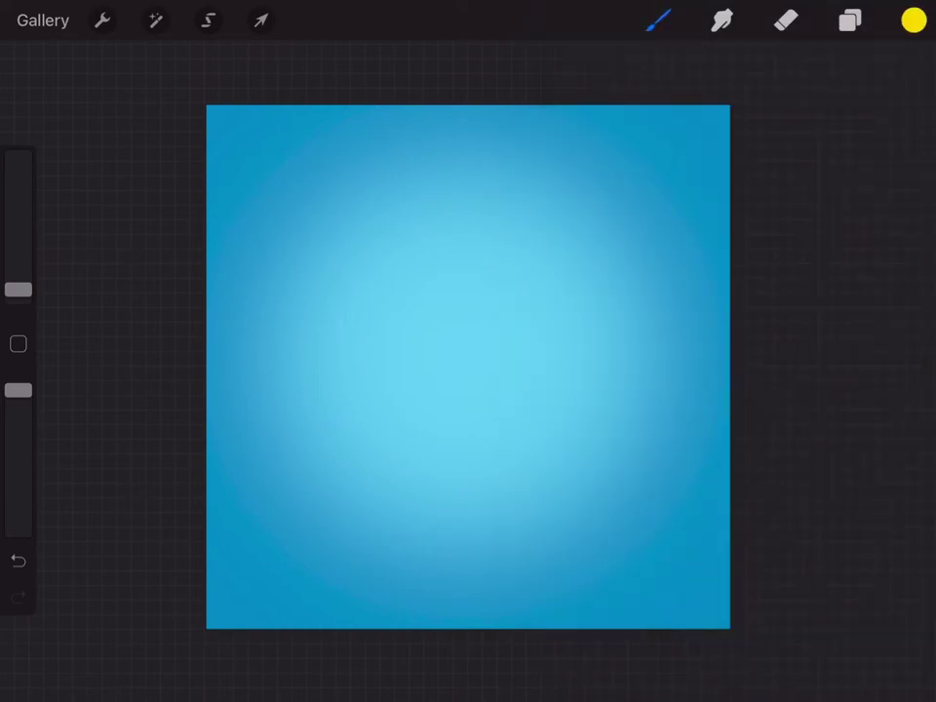
On a new layer, draw an edge-to-edge arc and fill the area below it with yellow.
click(850, 20)
click(891, 86)
click(850, 19)
mouse_move(207, 556)
mouse_down()
mouse_move(404, 440)
mouse_move(696, 501)
mouse_move(729, 536)
mouse_up()
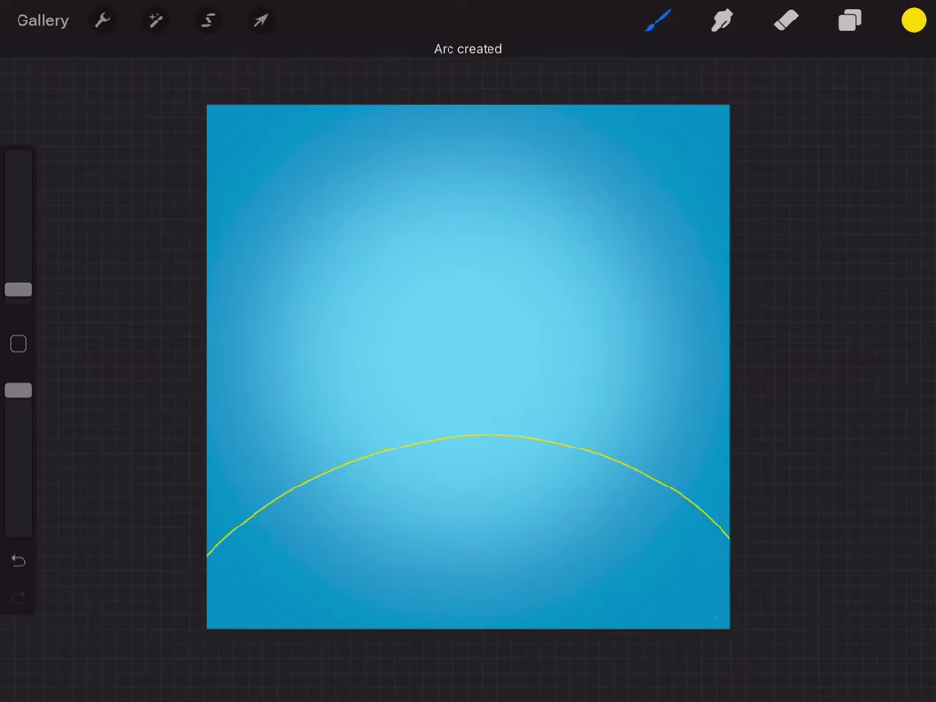
drag(914, 20, 535, 462)
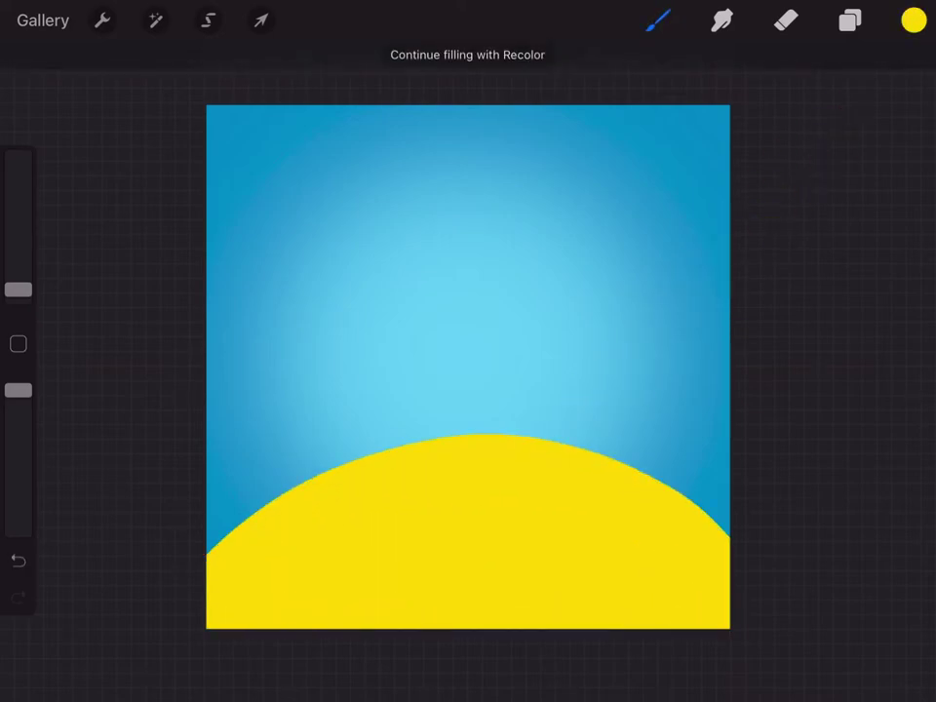
Insert the blue coffee cup photo, scale it down and centre it on the yellow arc.
click(101, 19)
click(118, 220)
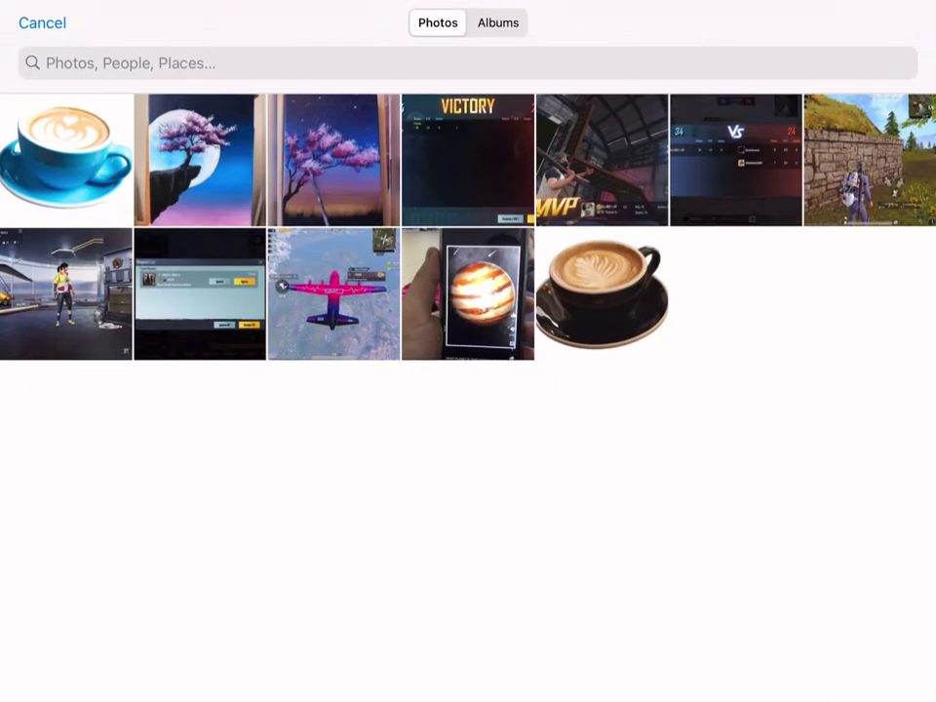
click(65, 158)
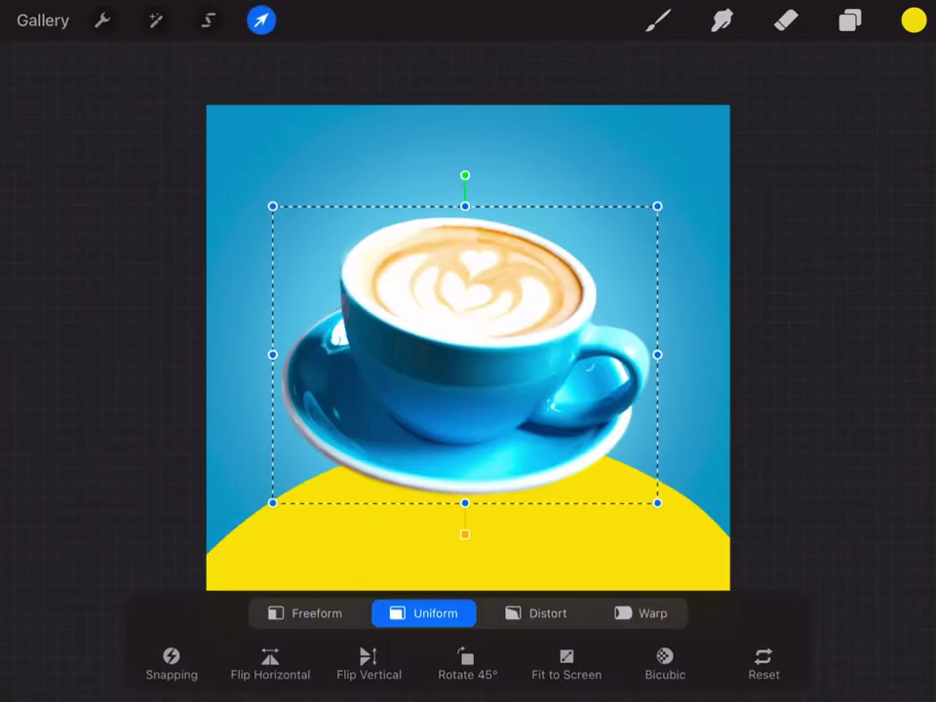
drag(465, 354, 492, 403)
drag(684, 255, 637, 291)
drag(467, 421, 482, 412)
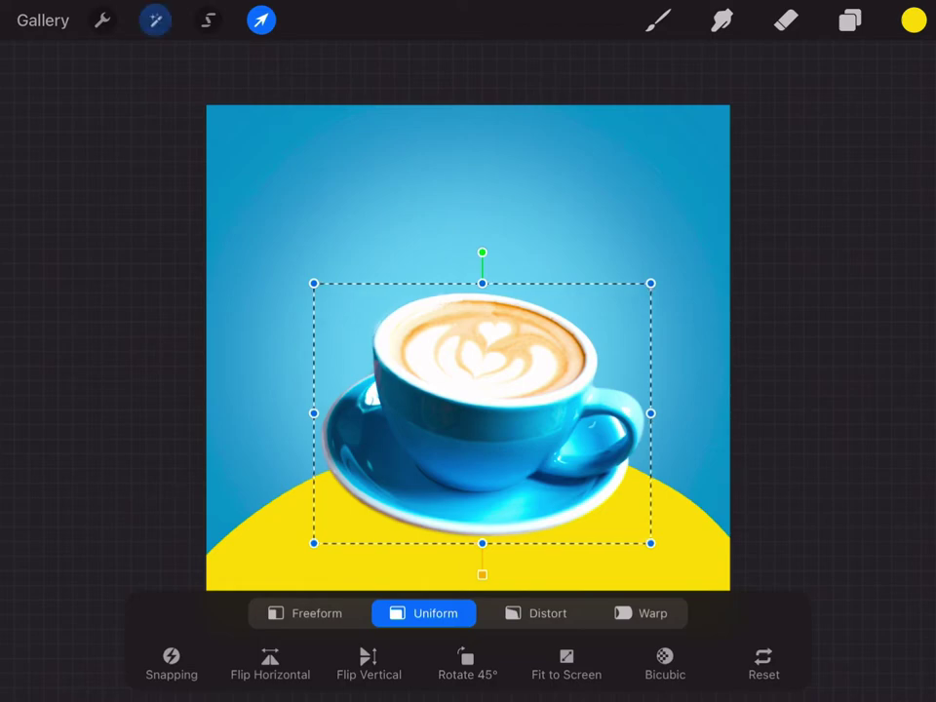
Lower the cup photo's brightness to 49% with Hue, Saturation, Brightness.
click(155, 20)
click(161, 125)
click(79, 152)
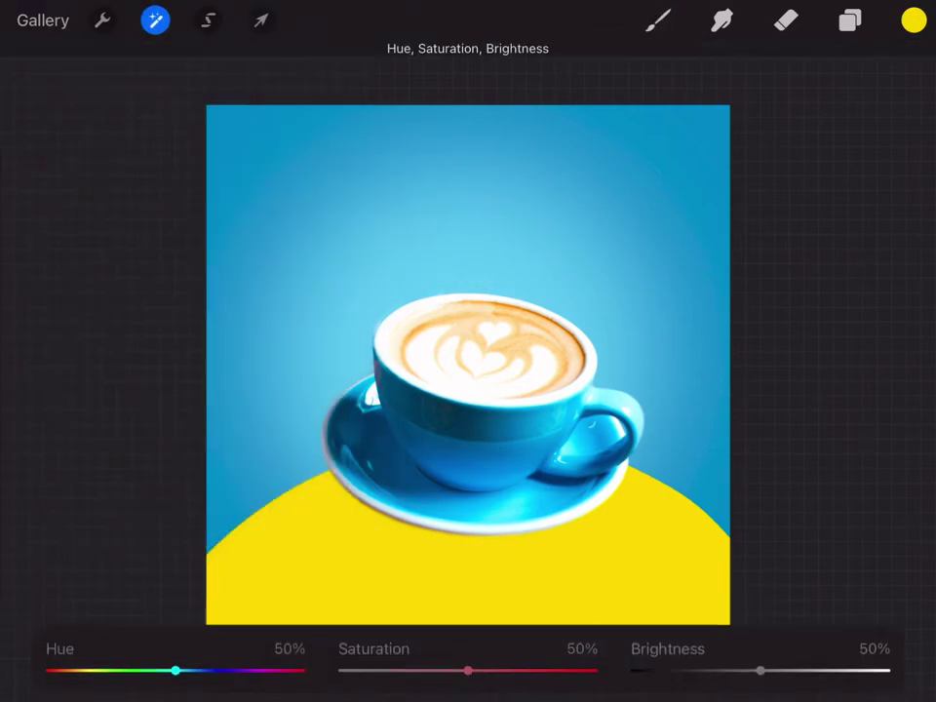
mouse_move(760, 668)
mouse_down()
mouse_move(741, 669)
mouse_move(756, 668)
mouse_up()
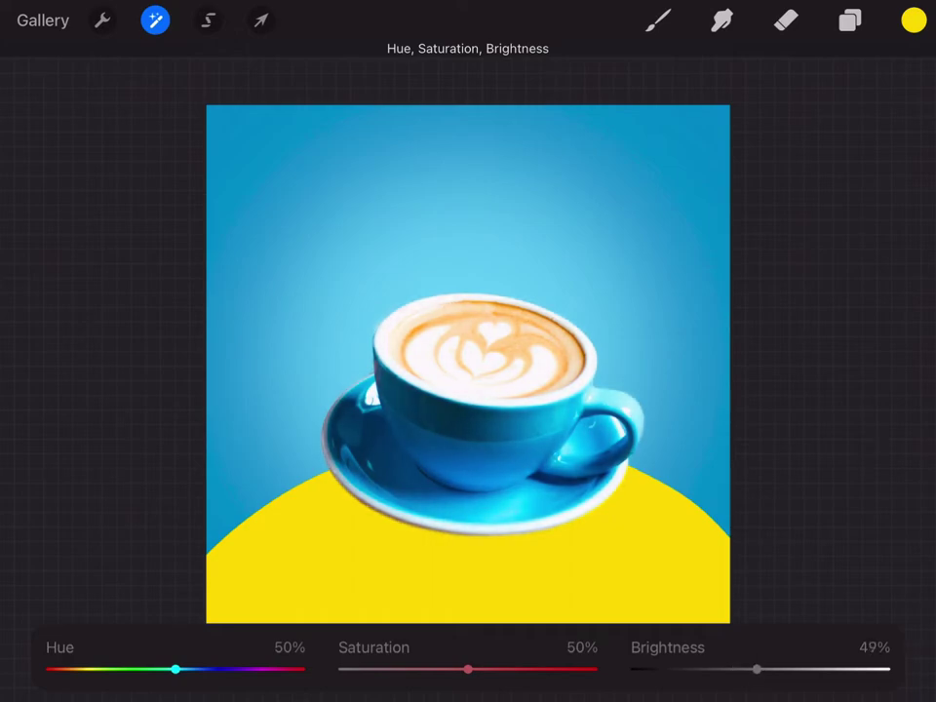
click(658, 20)
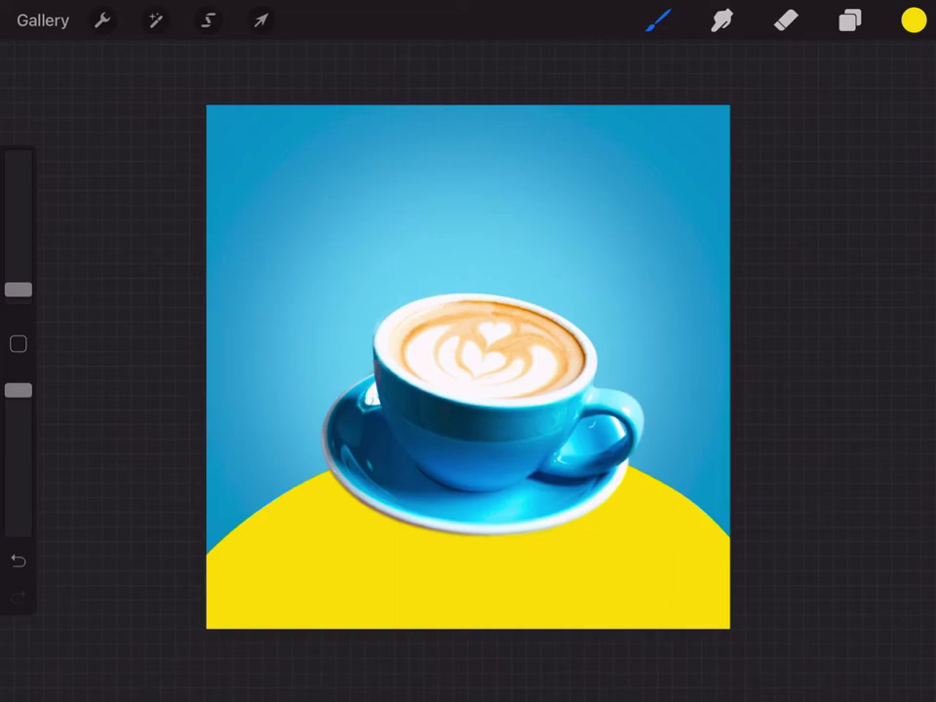
On a new layer above Layer 2, draw a black-filled ellipse under the saucer.
click(849, 20)
click(693, 209)
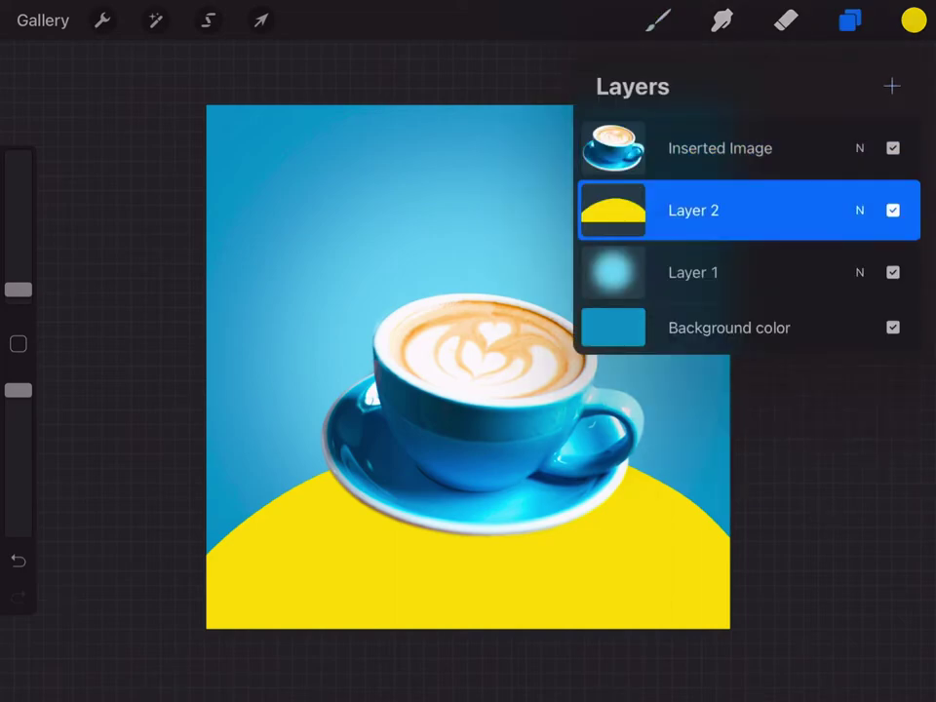
click(891, 86)
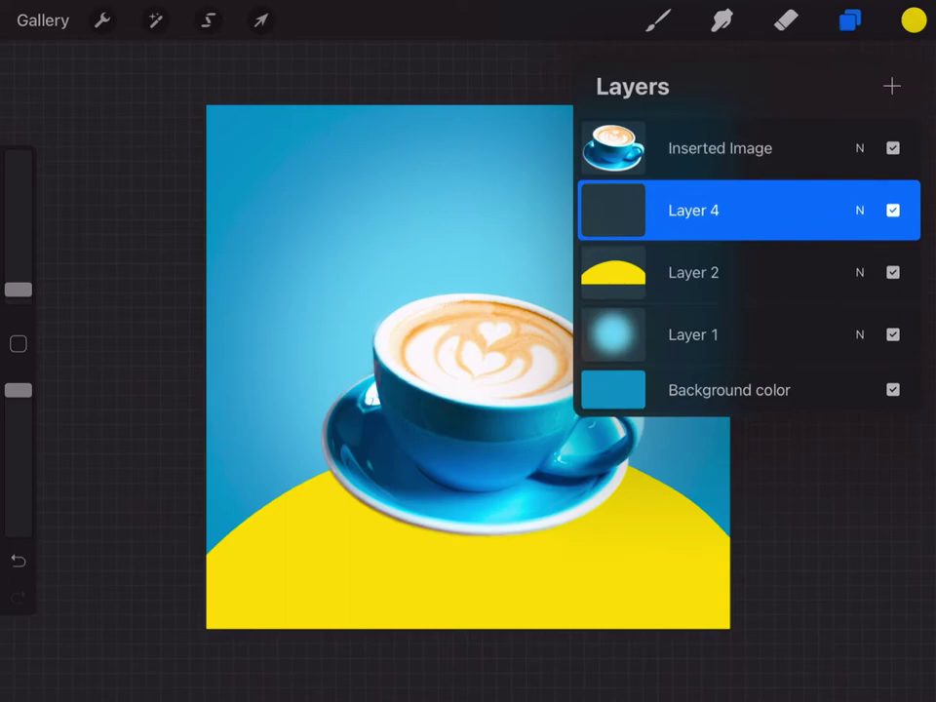
click(848, 20)
click(913, 19)
drag(831, 211, 749, 363)
click(913, 19)
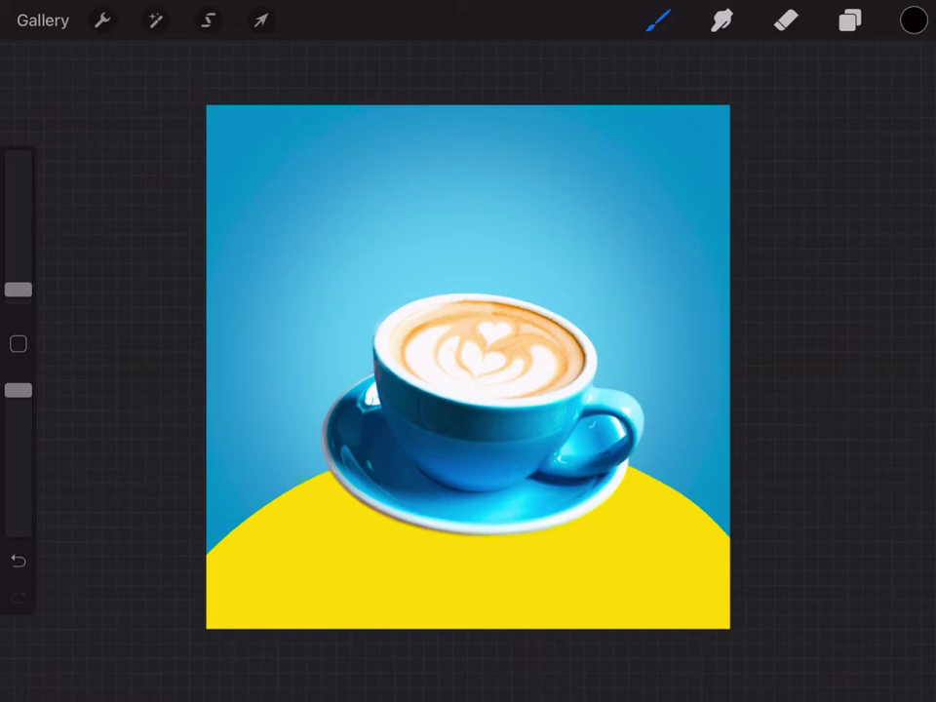
click(658, 19)
click(658, 20)
mouse_move(361, 527)
mouse_down()
mouse_move(570, 545)
mouse_move(363, 531)
mouse_up()
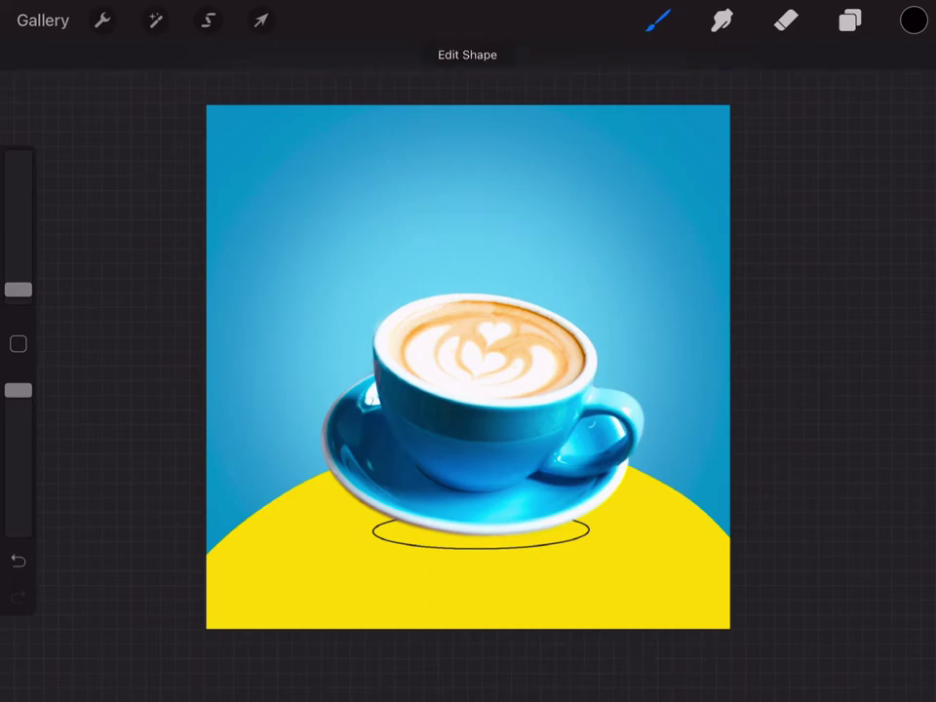
mouse_move(913, 20)
mouse_down()
mouse_move(706, 272)
mouse_move(511, 532)
mouse_up()
Gaussian-blur the black ellipse into a soft shadow.
click(154, 20)
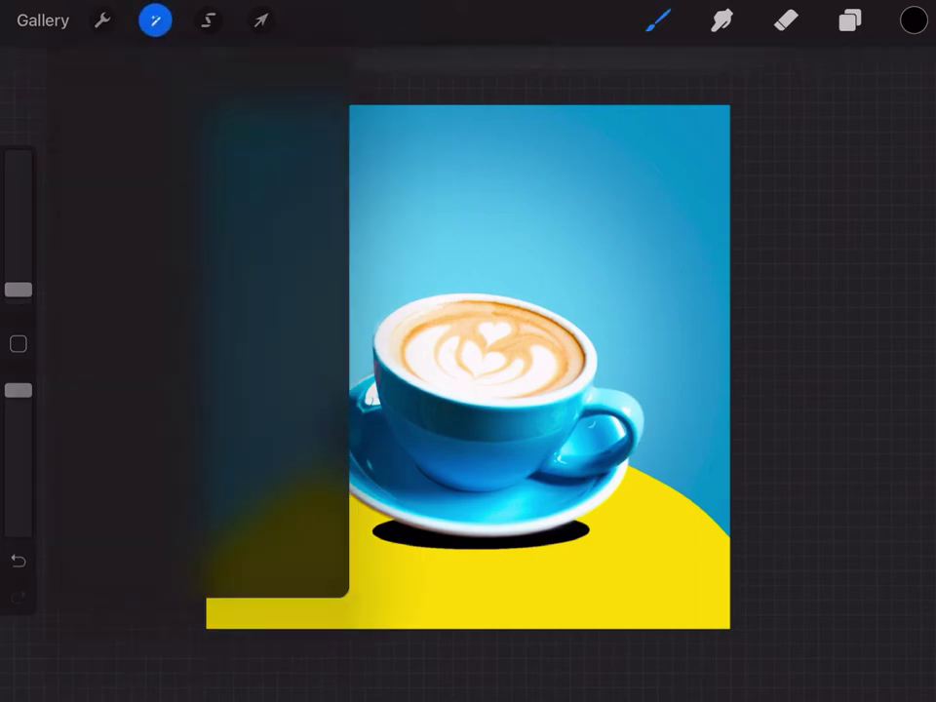
click(117, 253)
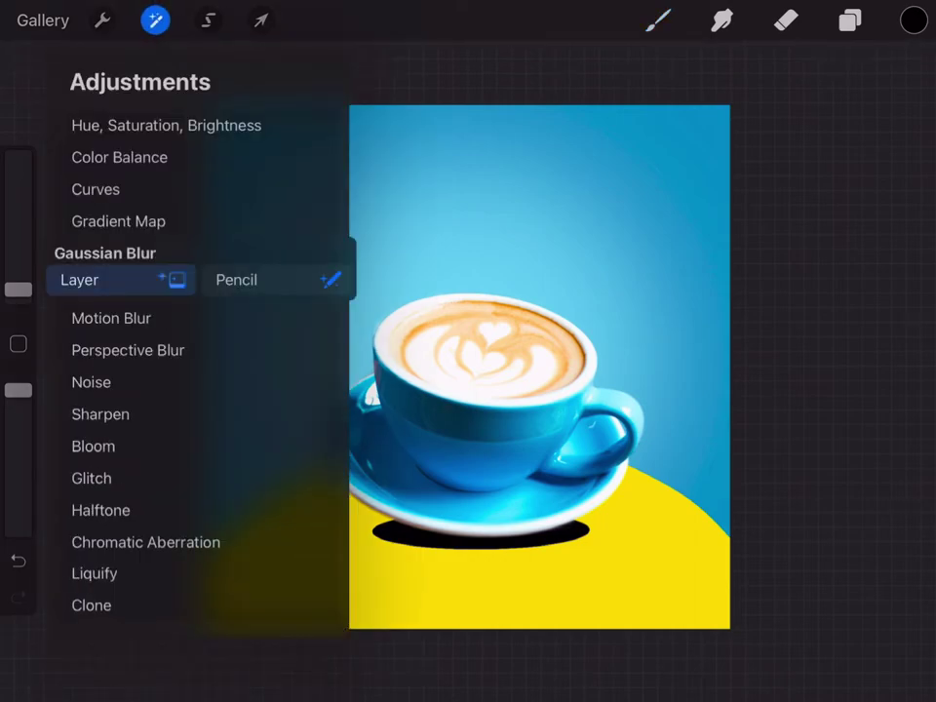
click(78, 280)
drag(390, 390, 637, 390)
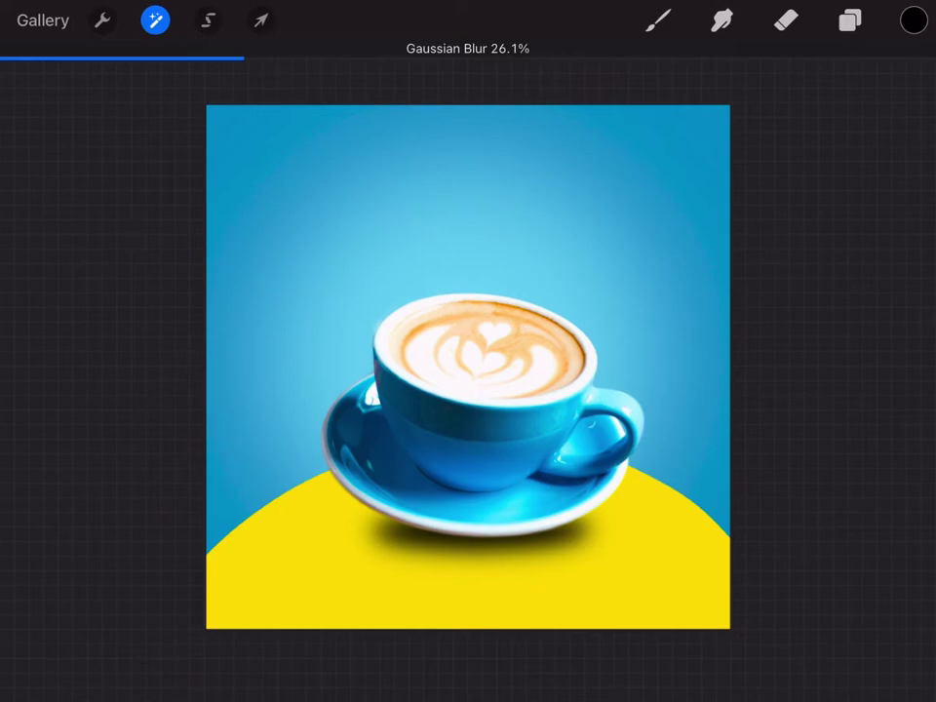
click(658, 20)
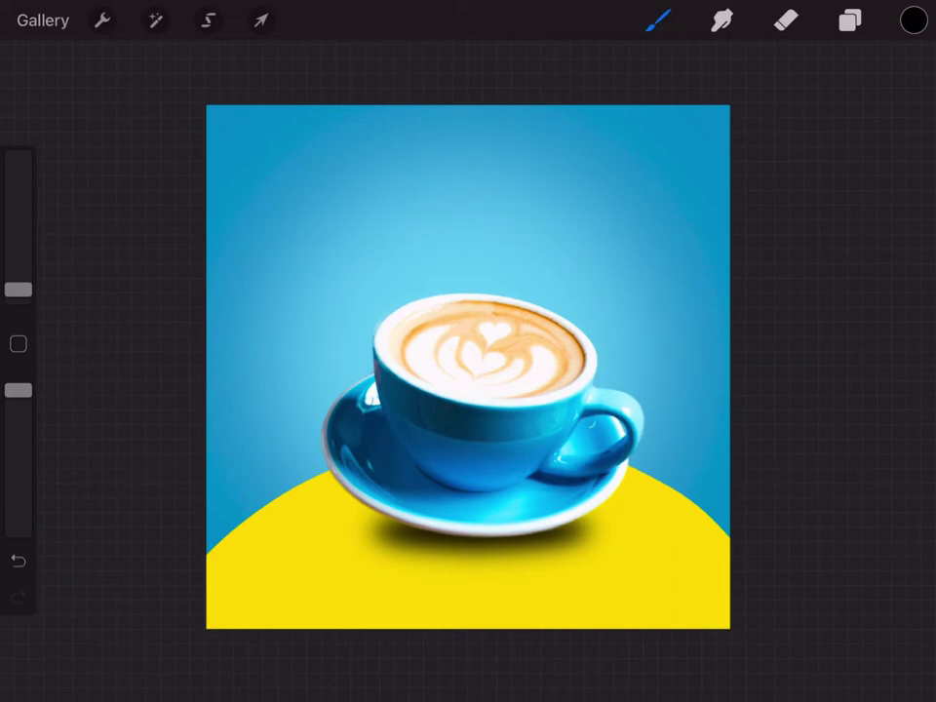
Merge the shadow layer and the cup image into the yellow arc's Layer 2.
click(849, 20)
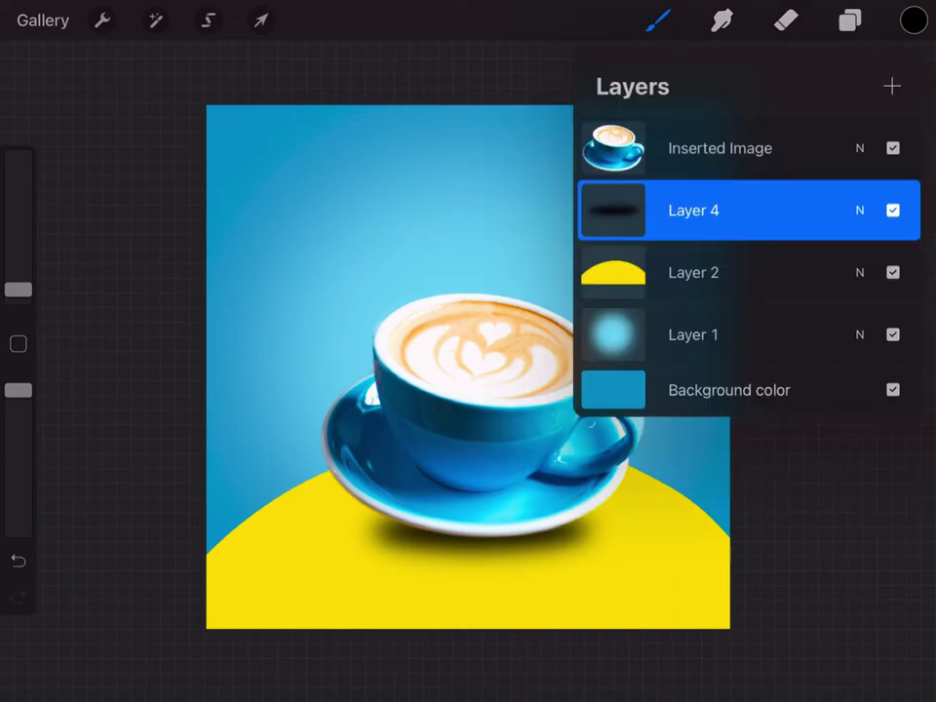
drag(741, 210, 740, 272)
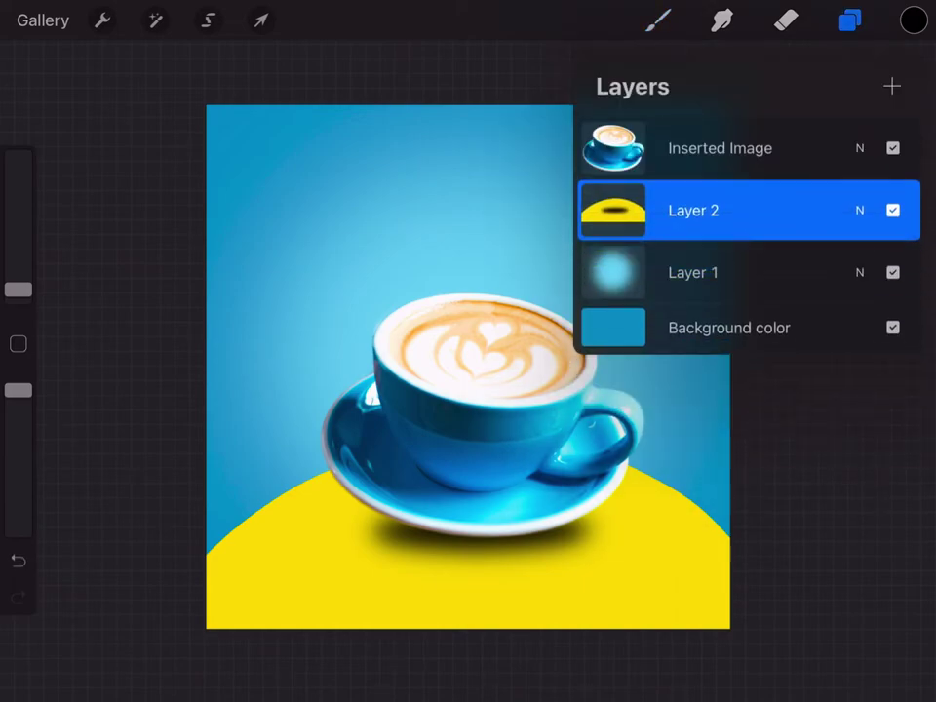
drag(740, 148, 741, 230)
click(659, 20)
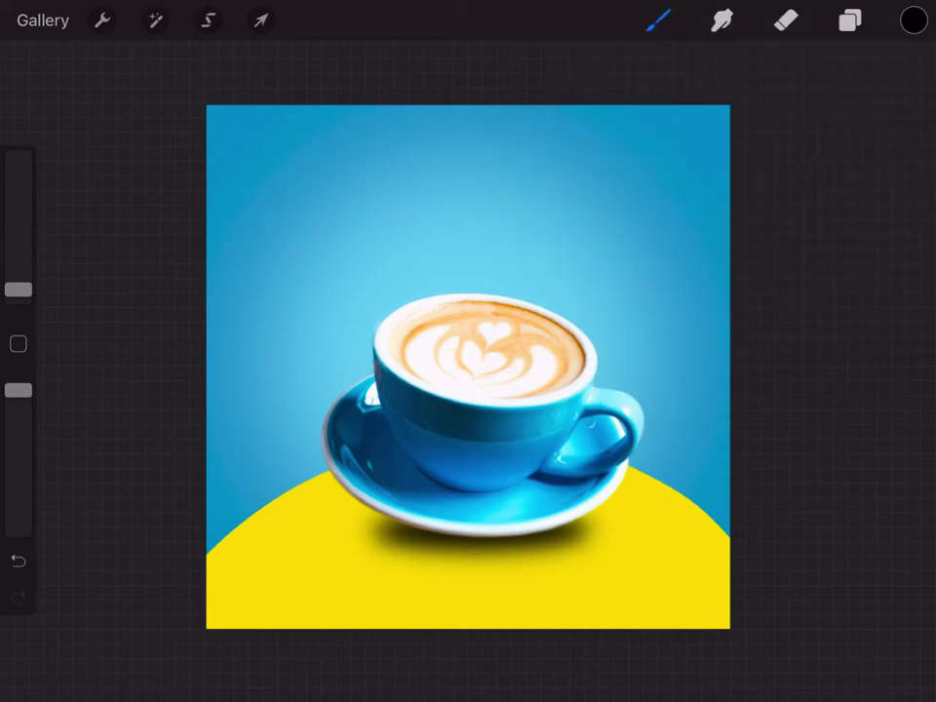
Add a text layer reading 'Coffee'.
click(102, 20)
click(126, 296)
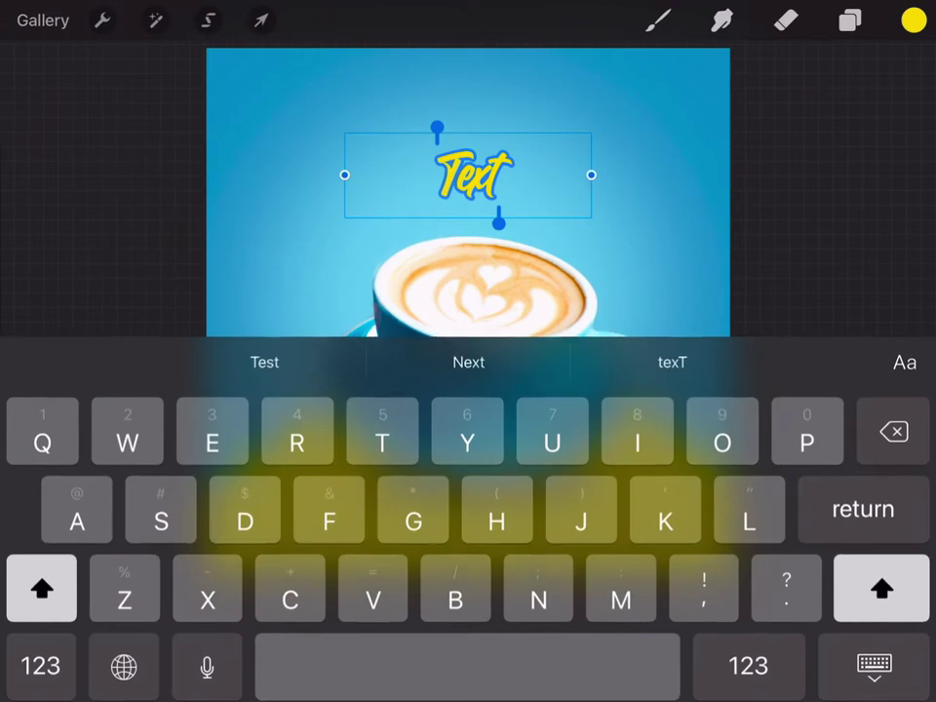
text(Coffe)
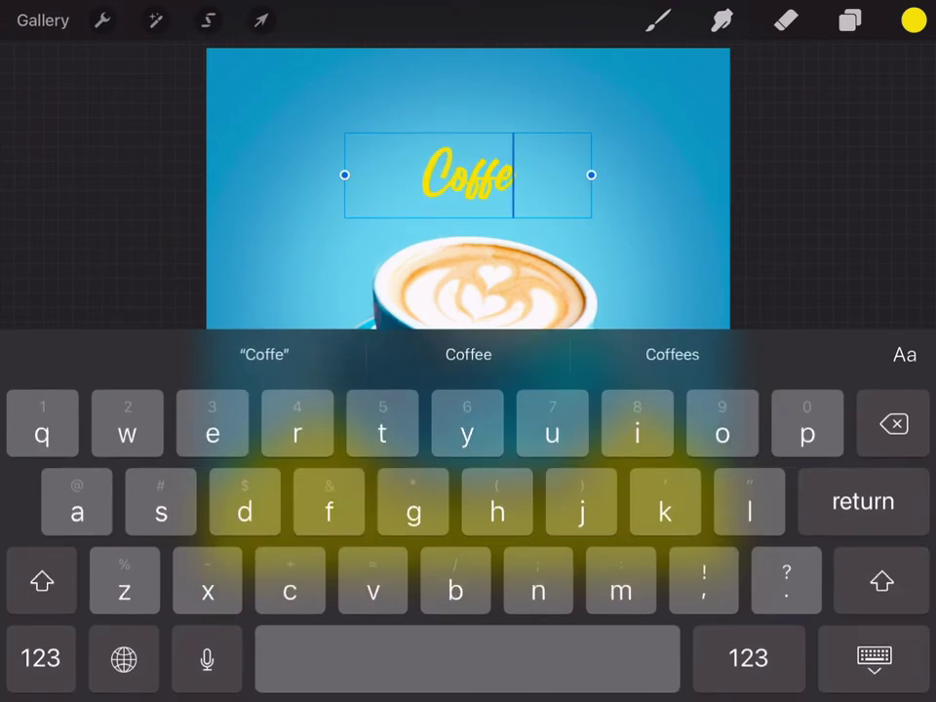
text(e)
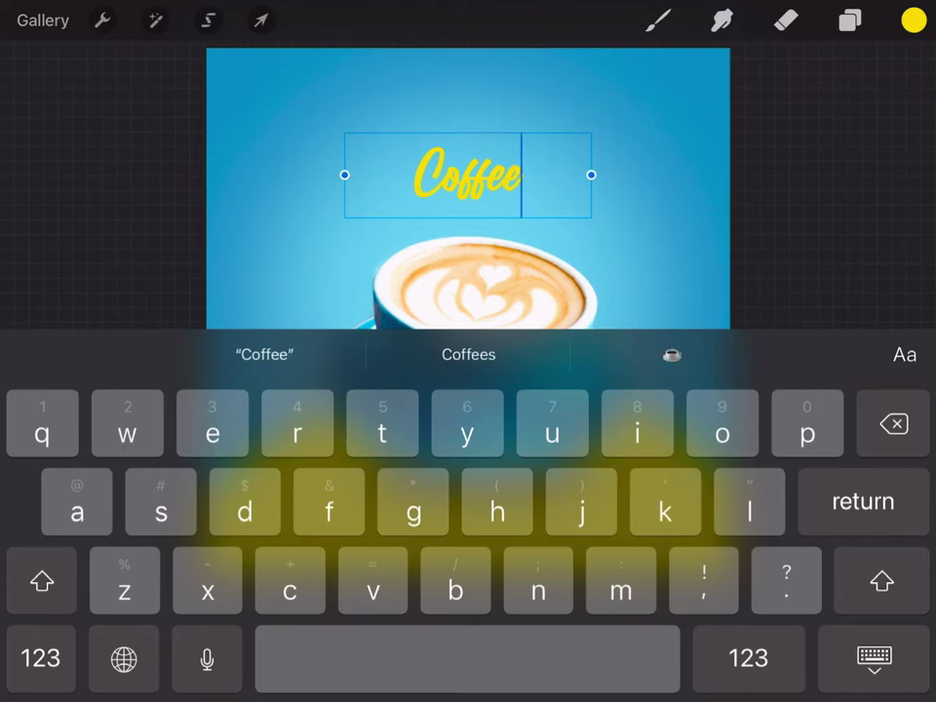
click(874, 658)
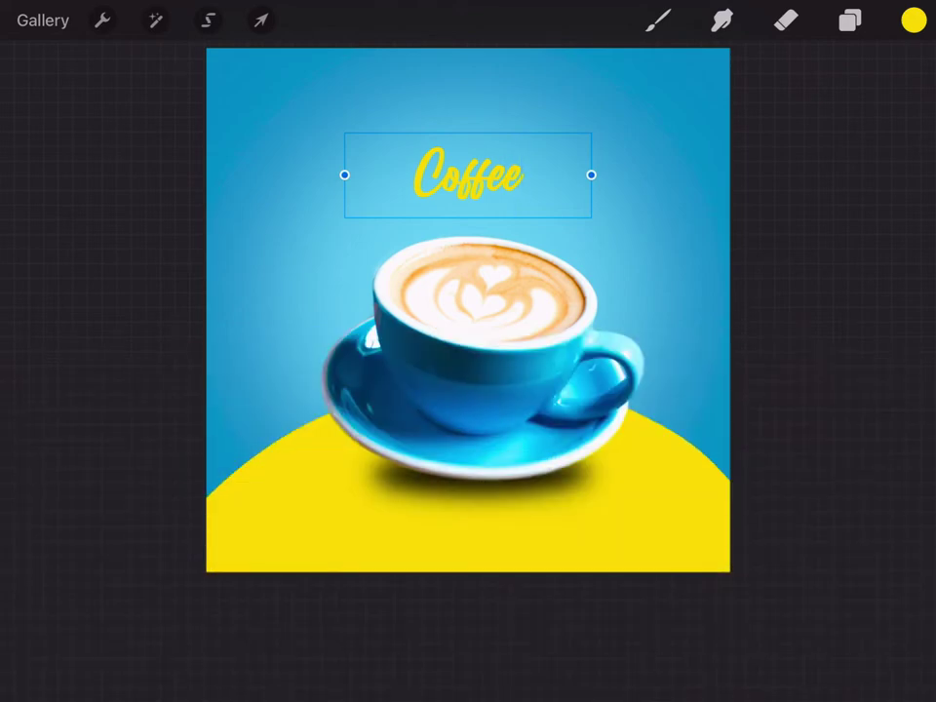
Enlarge the 'Coffee' title, tilt it slightly counter-clockwise and place it just above the cup.
click(260, 20)
mouse_move(529, 216)
mouse_down()
mouse_move(685, 327)
mouse_move(522, 211)
mouse_move(474, 197)
mouse_move(483, 194)
mouse_up()
drag(484, 65, 466, 70)
drag(485, 195, 470, 165)
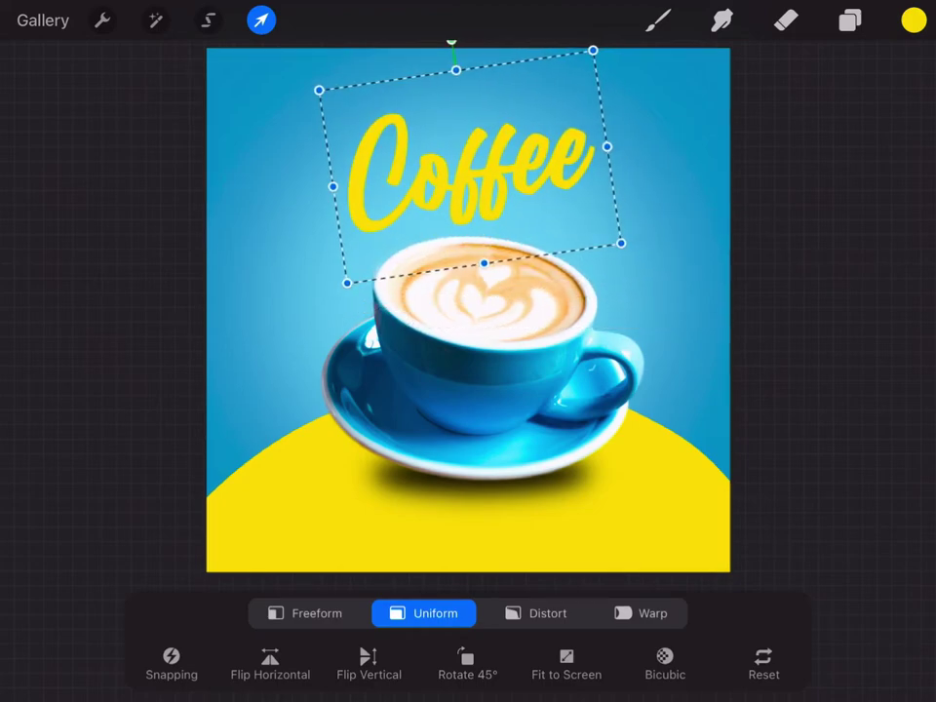
scroll(467, 312, down, 2)
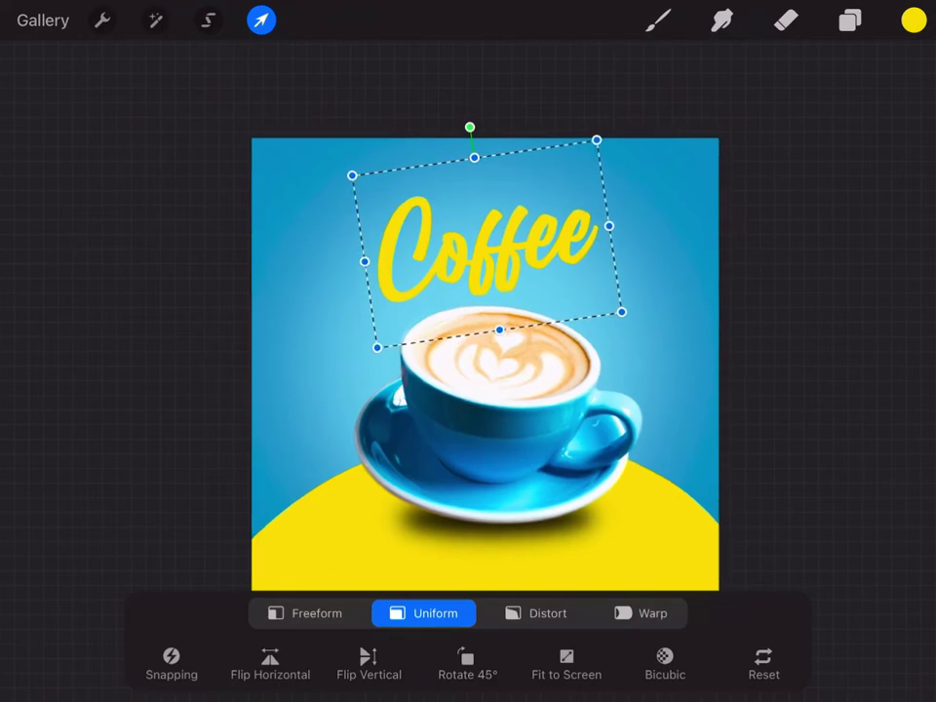
click(658, 20)
click(849, 20)
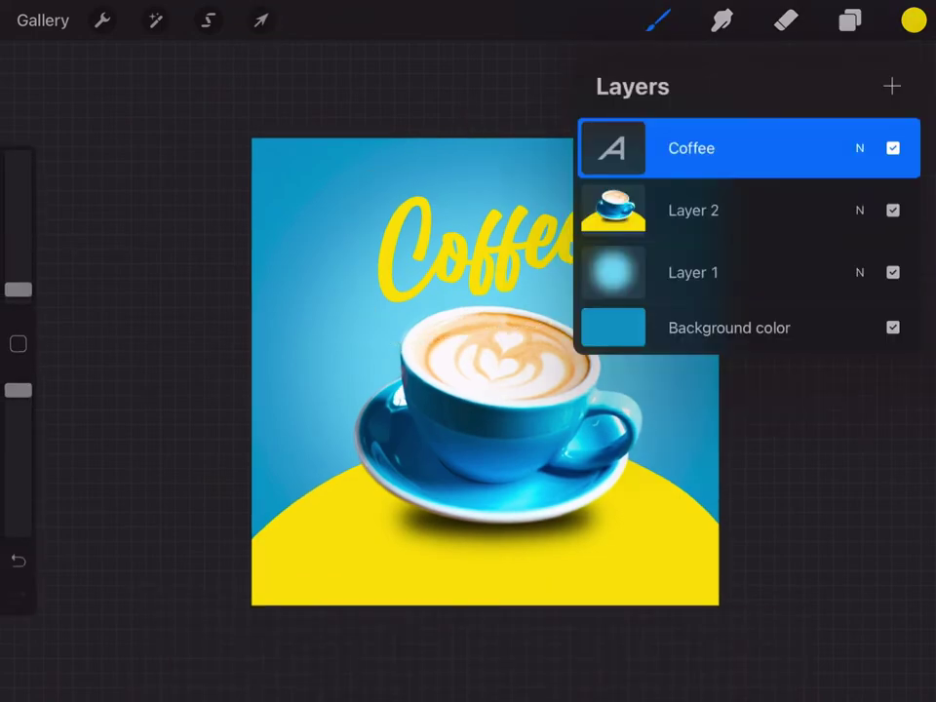
Add a new layer above the cup layer and set pale cream as the painting colour.
click(701, 209)
click(891, 86)
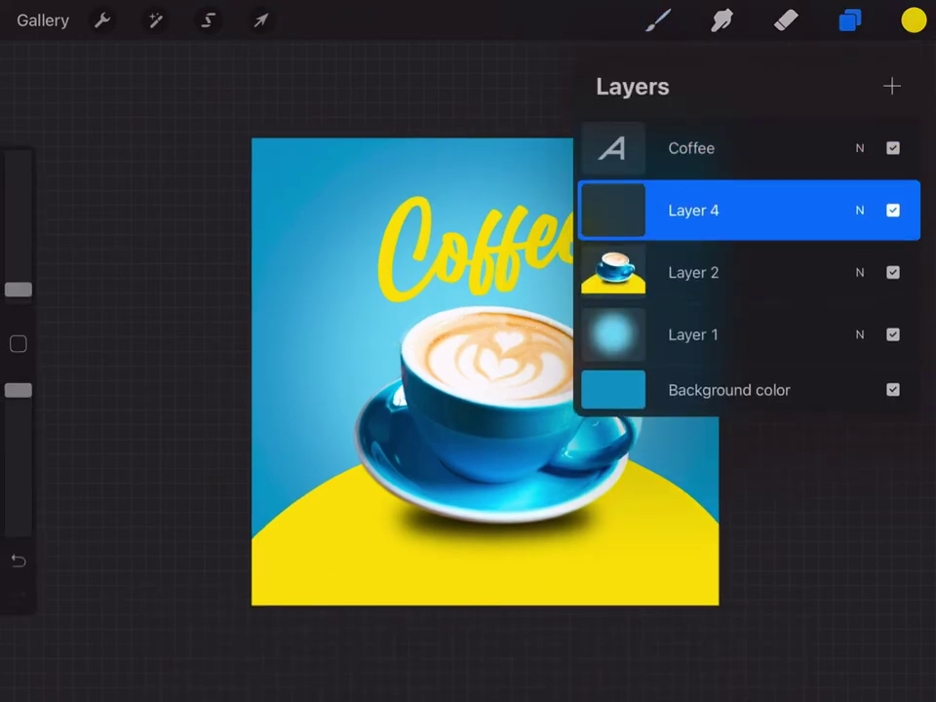
click(849, 20)
click(849, 21)
click(849, 21)
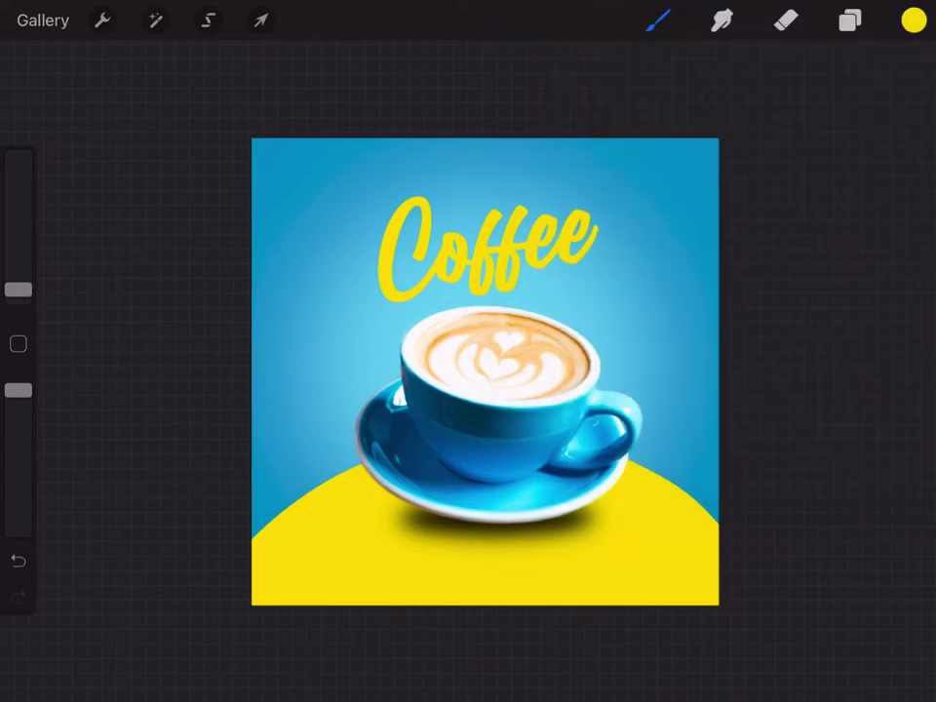
click(914, 19)
drag(833, 212, 712, 178)
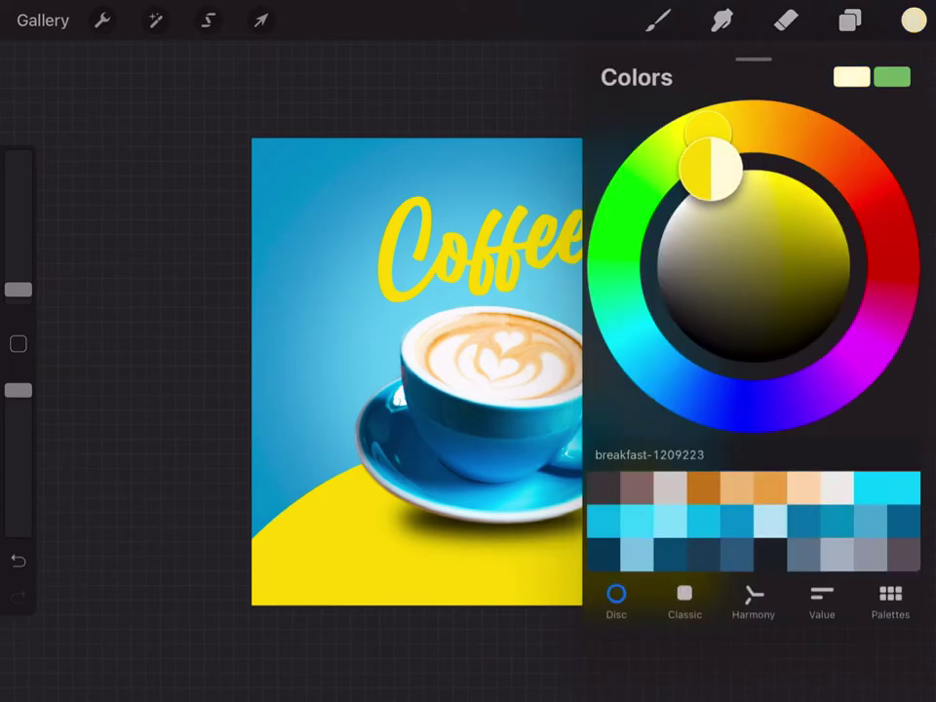
click(535, 135)
Stamp a cream heart outline from the Hearts brush set over the end of 'Coffee'.
click(657, 20)
click(658, 19)
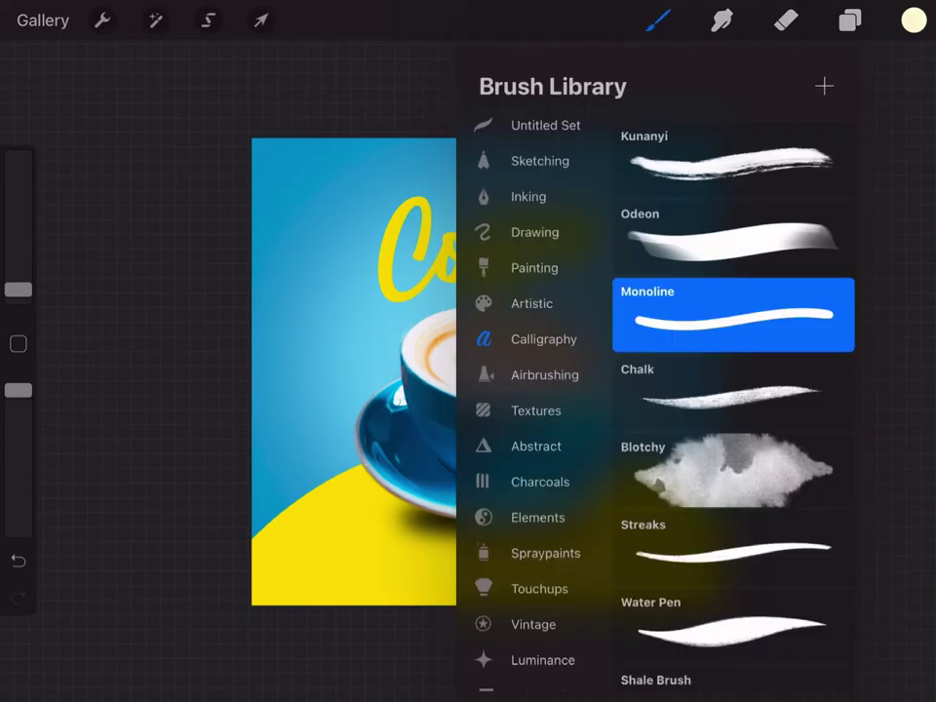
scroll(541, 390, up, 1)
scroll(541, 390, up, 5)
scroll(541, 390, up, 10)
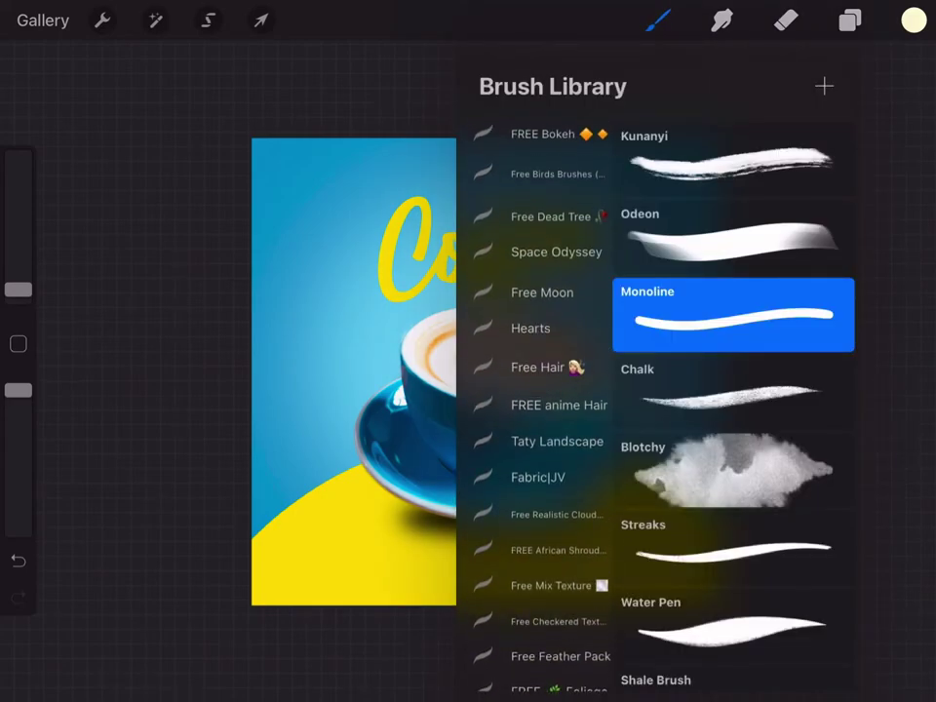
click(531, 314)
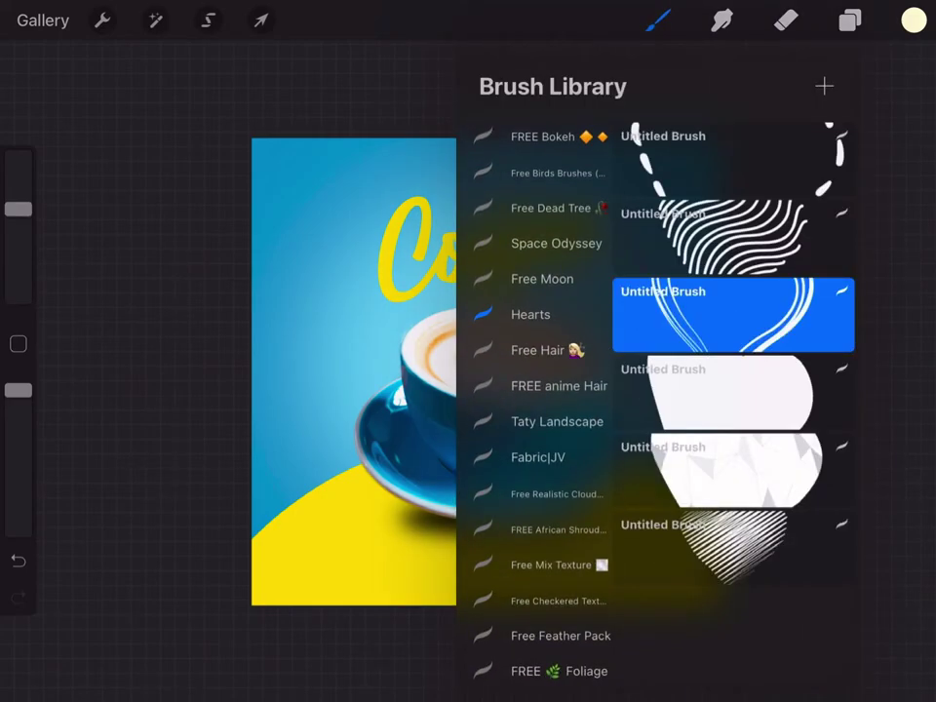
click(657, 19)
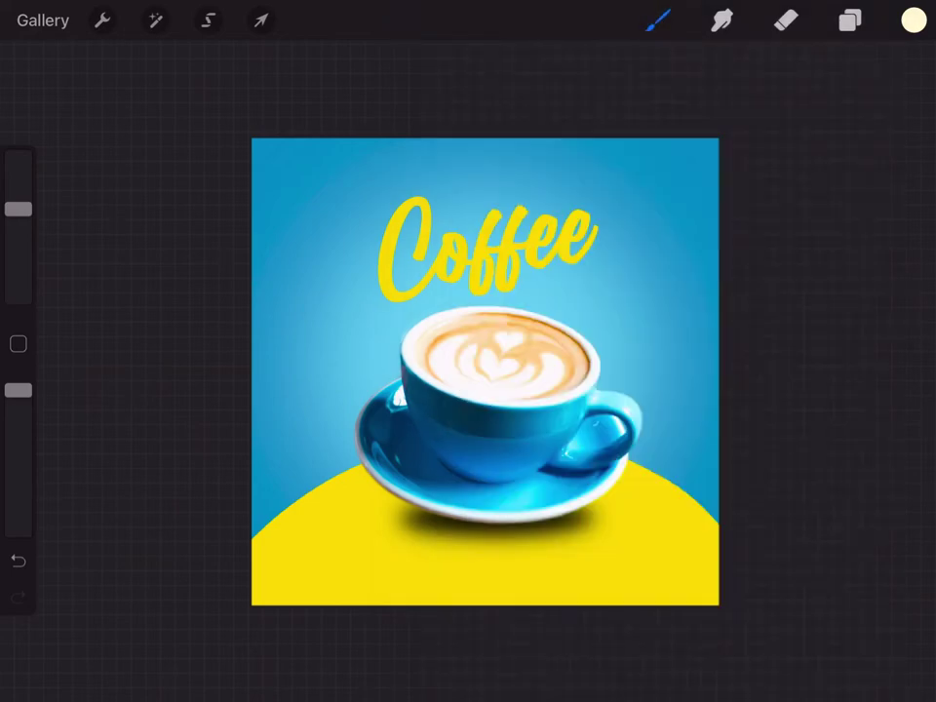
click(565, 226)
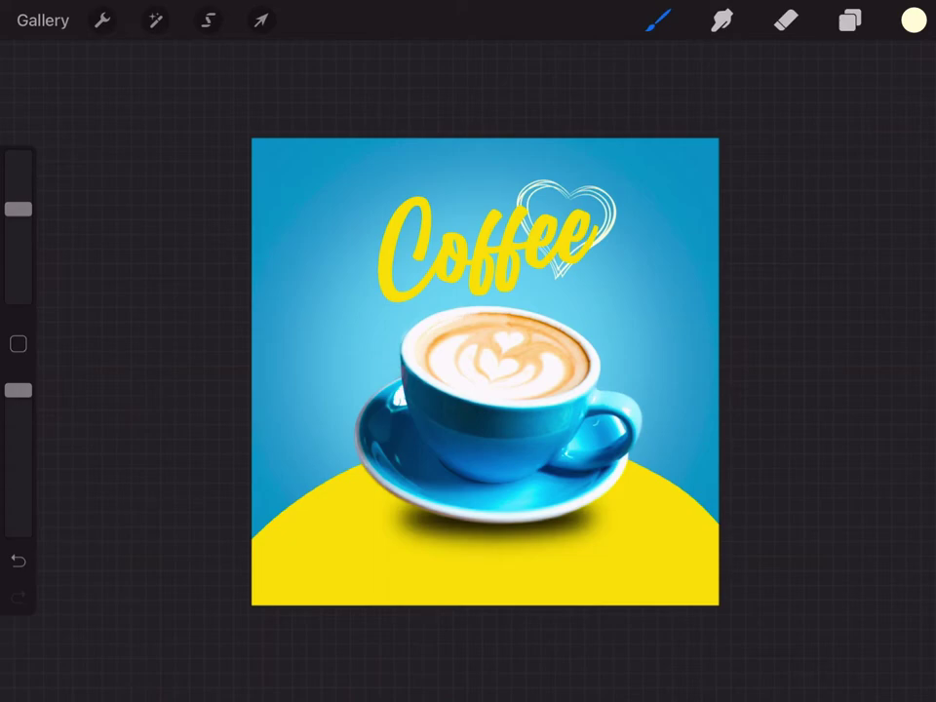
Stamp a second heart over the start of 'Coffee', then erase the right-hand heart.
scroll(485, 372, up, 3)
click(419, 195)
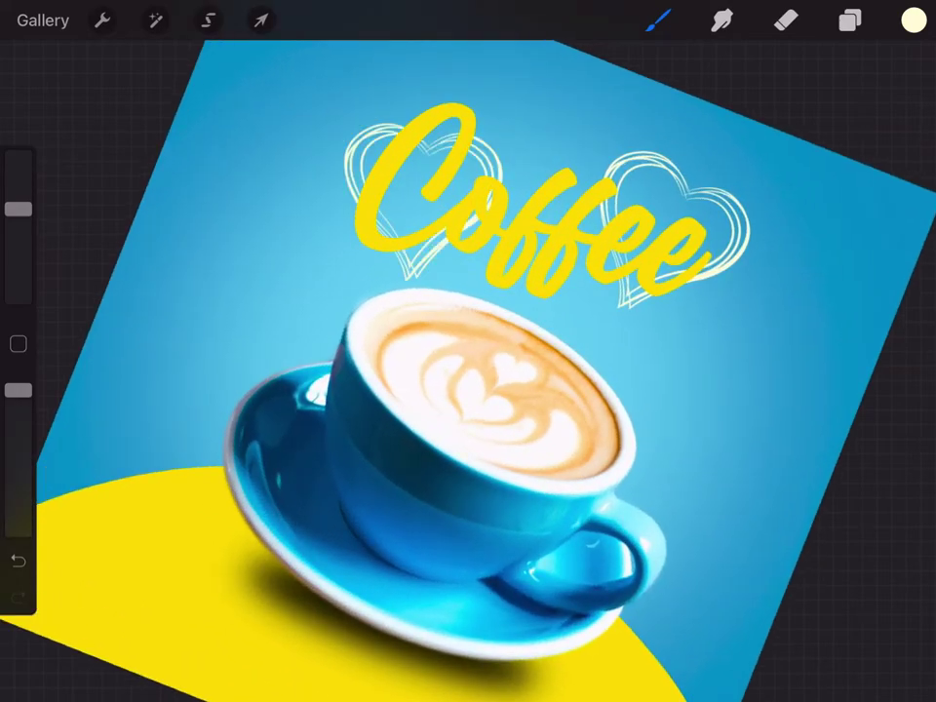
scroll(485, 371, down, 3)
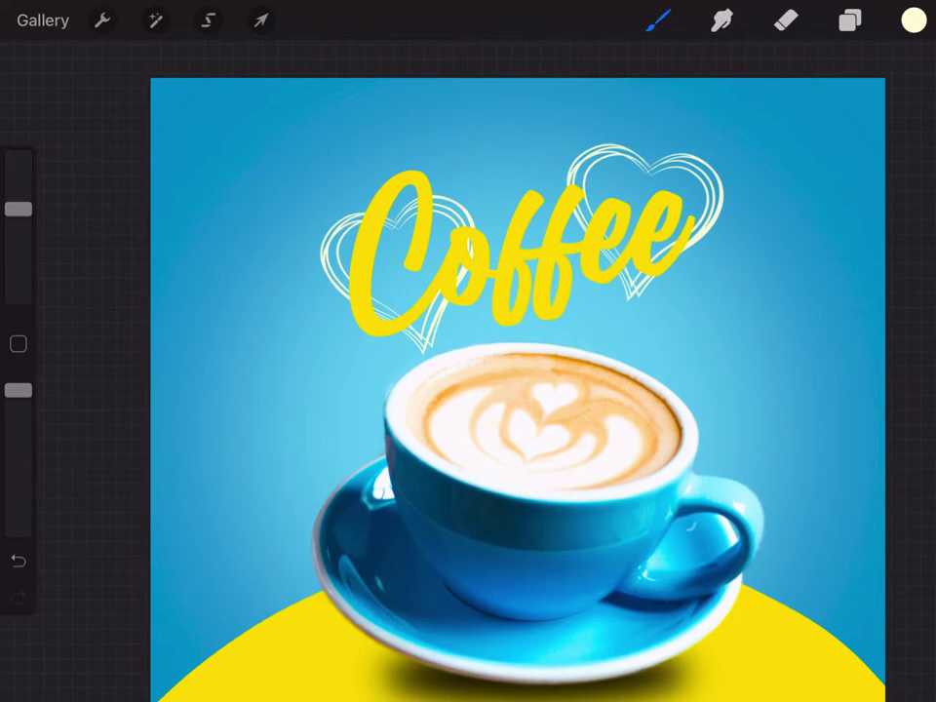
click(849, 20)
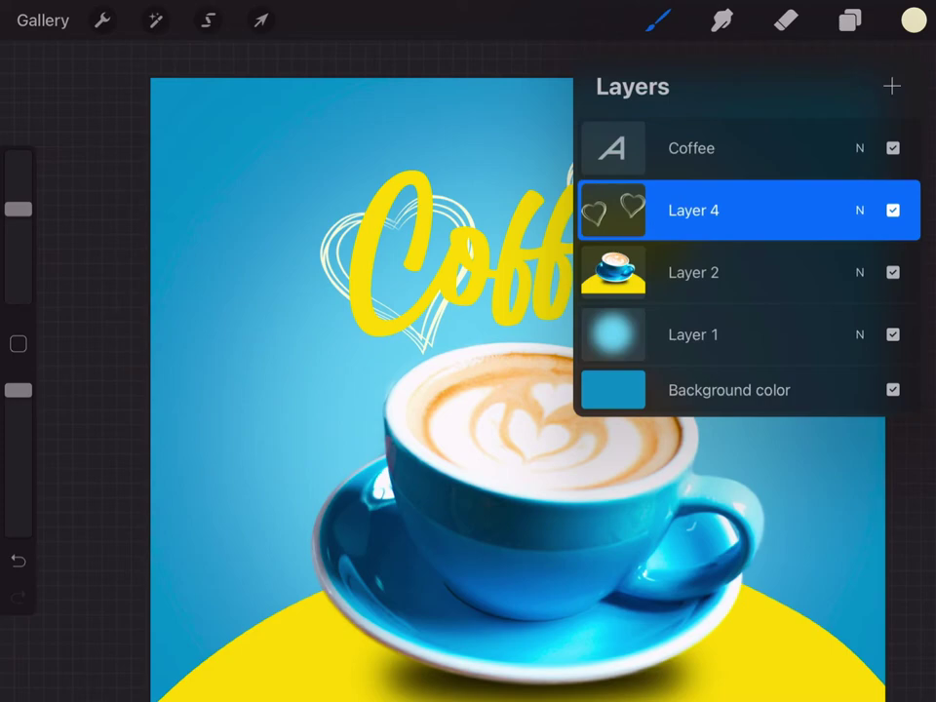
click(786, 20)
drag(701, 161, 643, 253)
drag(619, 156, 585, 209)
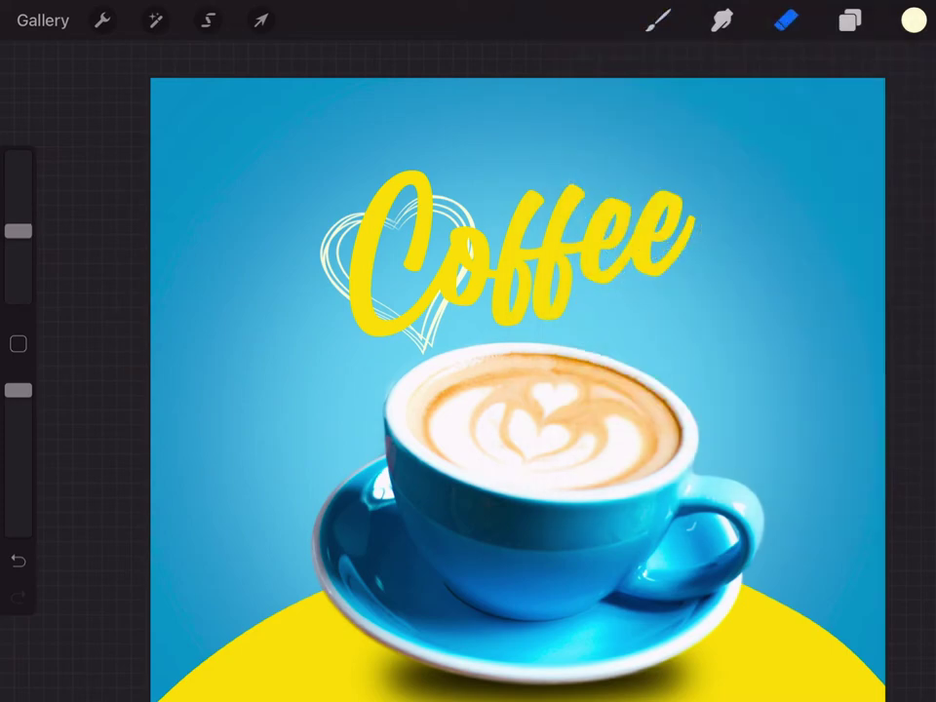
click(786, 20)
click(785, 20)
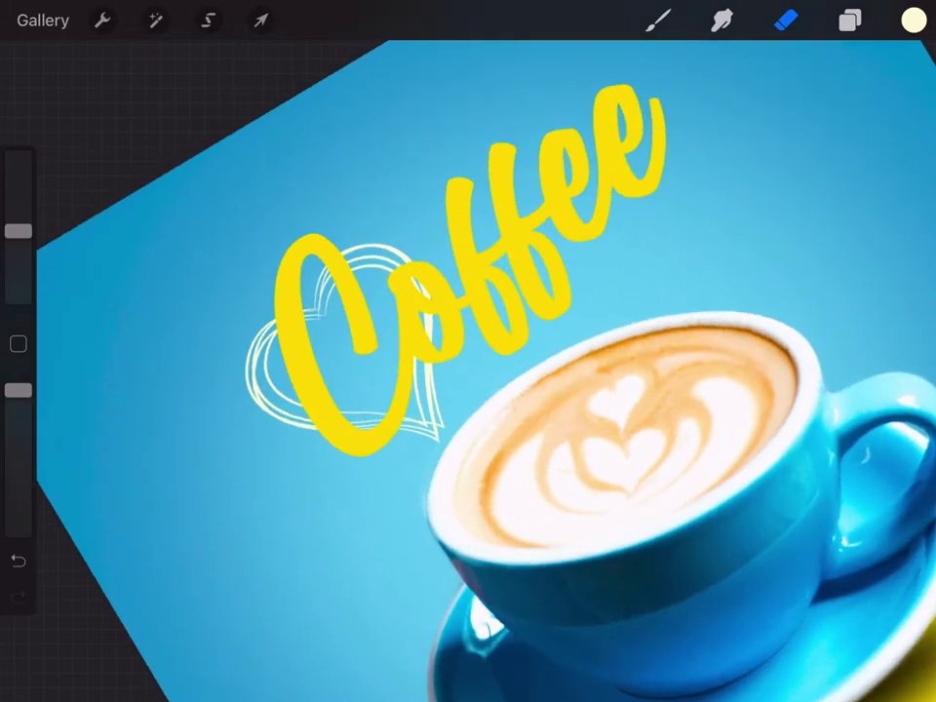
Draw a larger cream heart outline behind the middle of the title.
click(658, 21)
drag(502, 219, 492, 382)
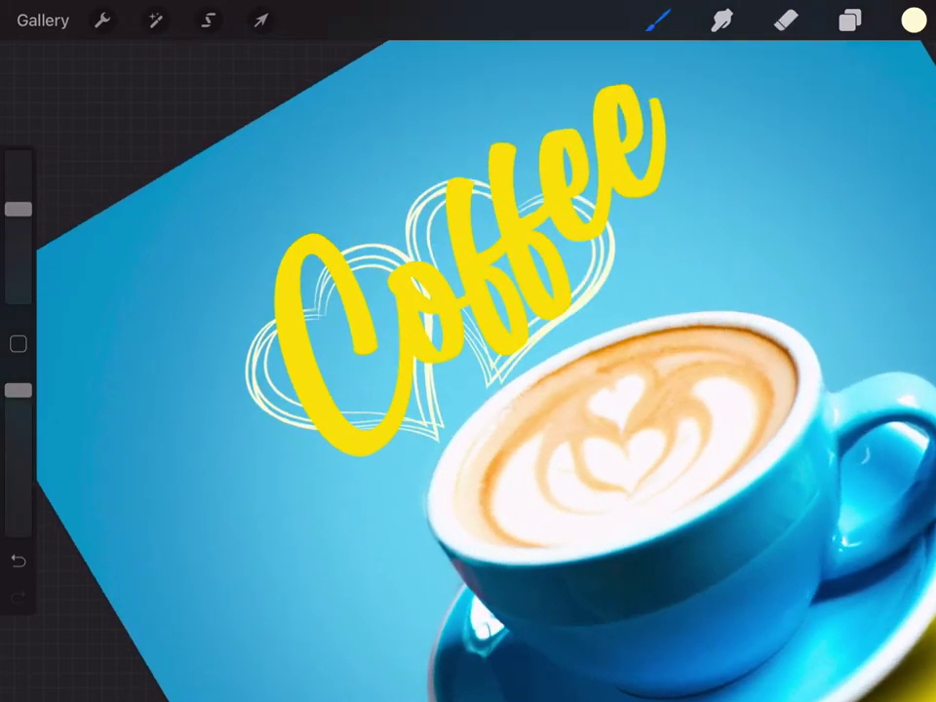
scroll(468, 351, down, 5)
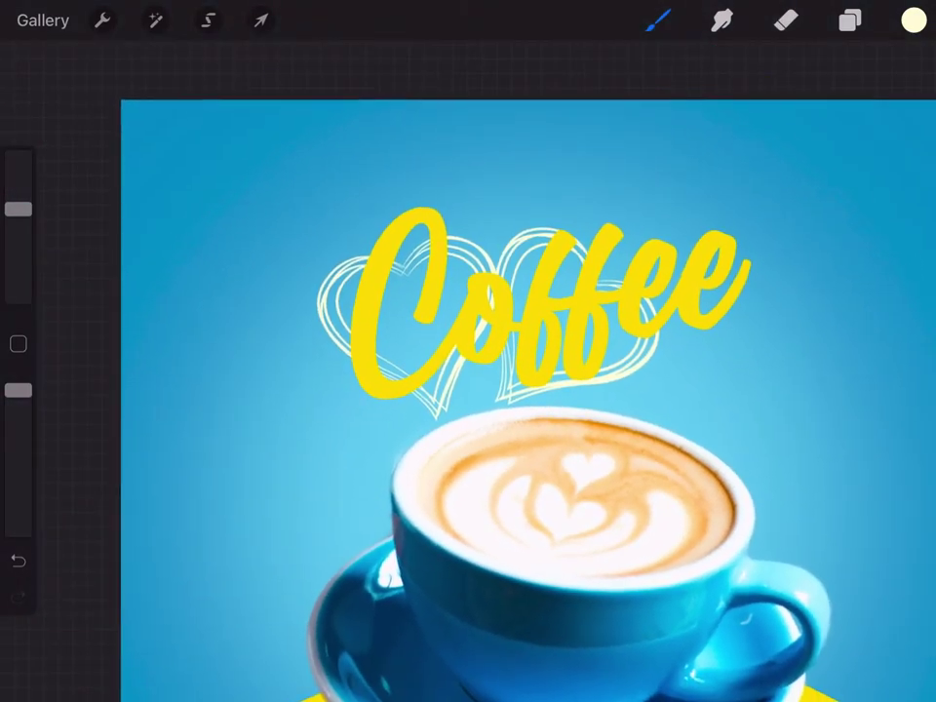
click(260, 20)
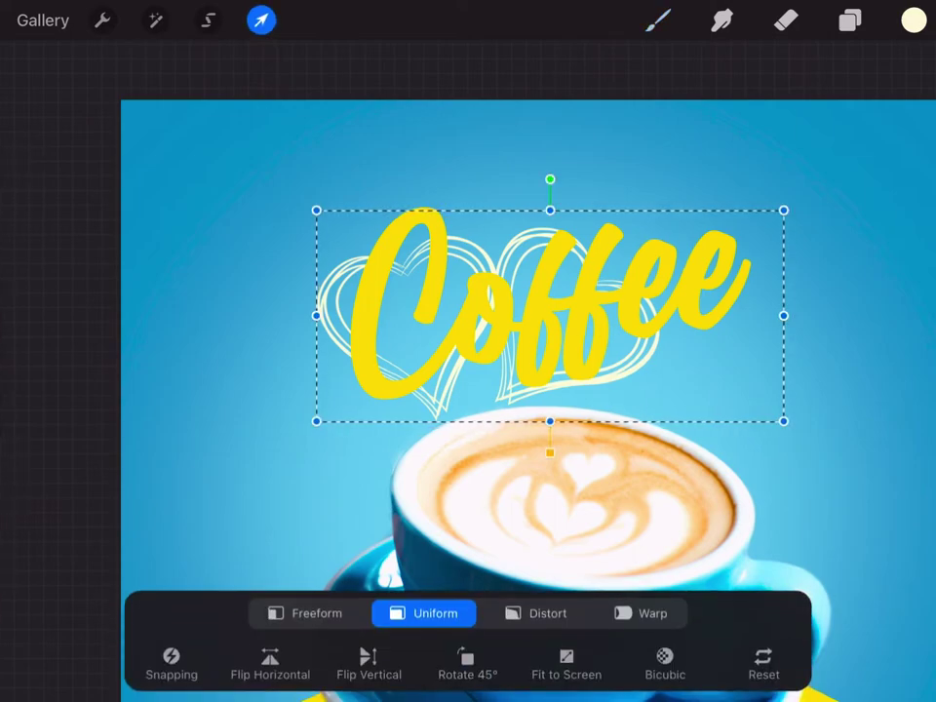
Scale up and lower the hearts, then move their layer beneath the cup layer.
drag(784, 208, 865, 174)
mouse_move(591, 296)
mouse_down()
mouse_move(603, 290)
mouse_move(617, 347)
mouse_up()
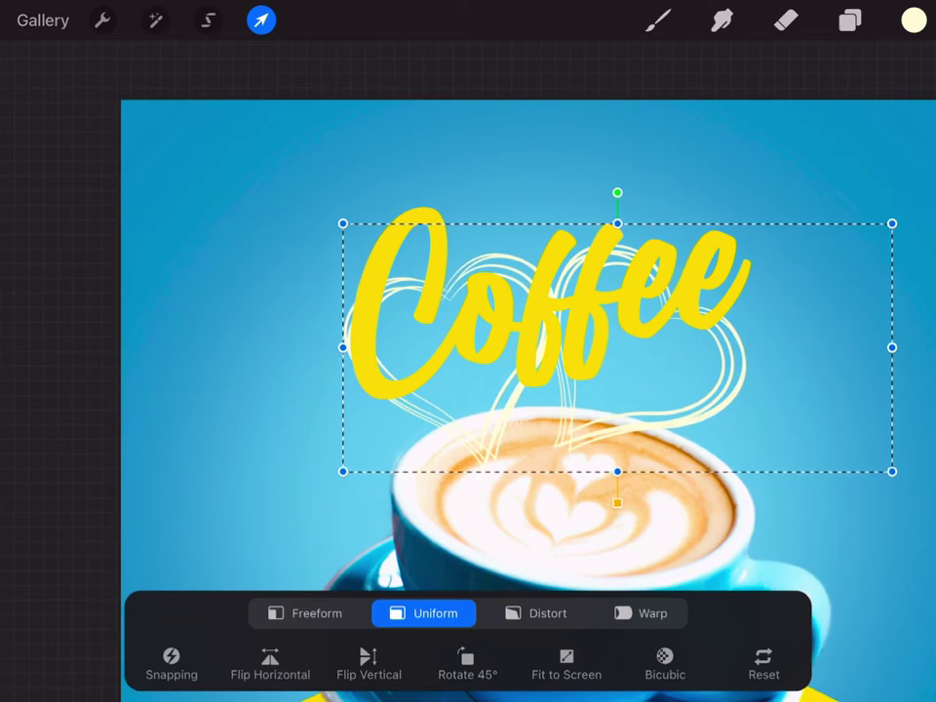
click(850, 20)
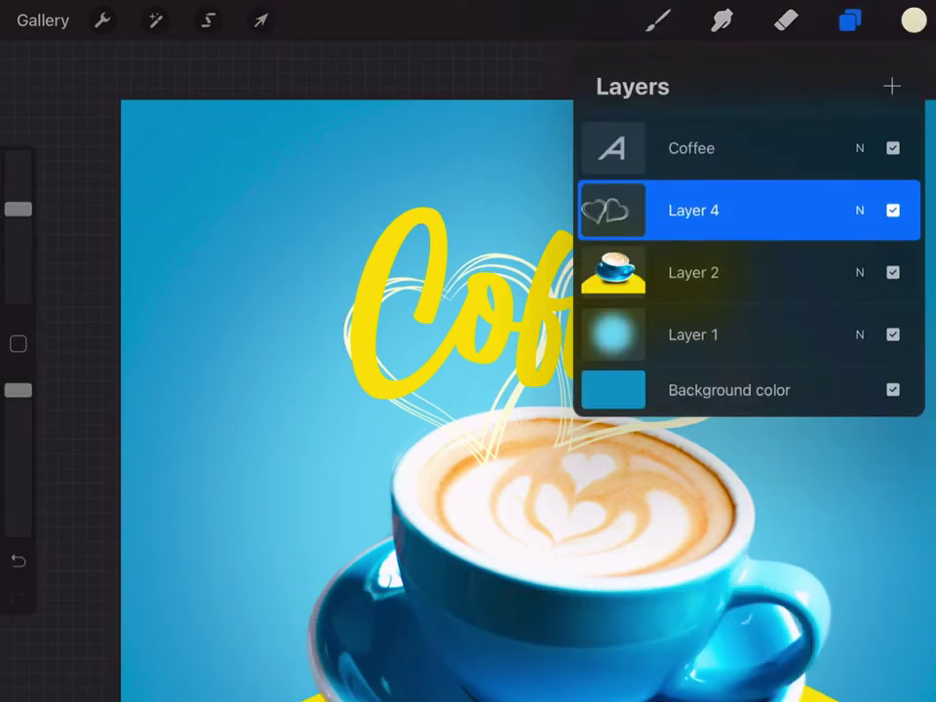
drag(701, 209, 706, 272)
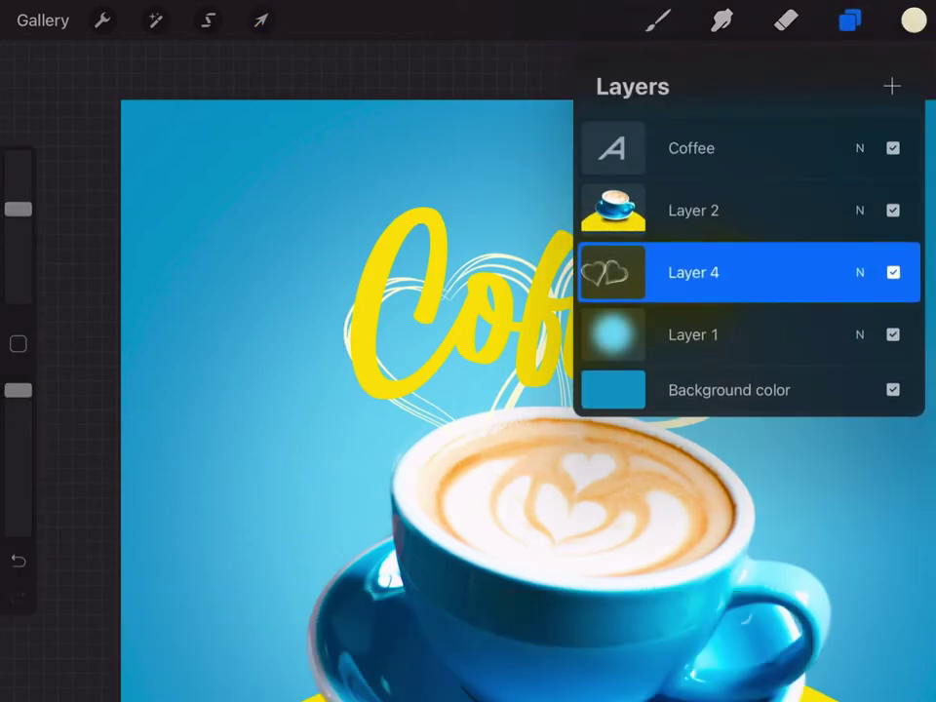
click(658, 20)
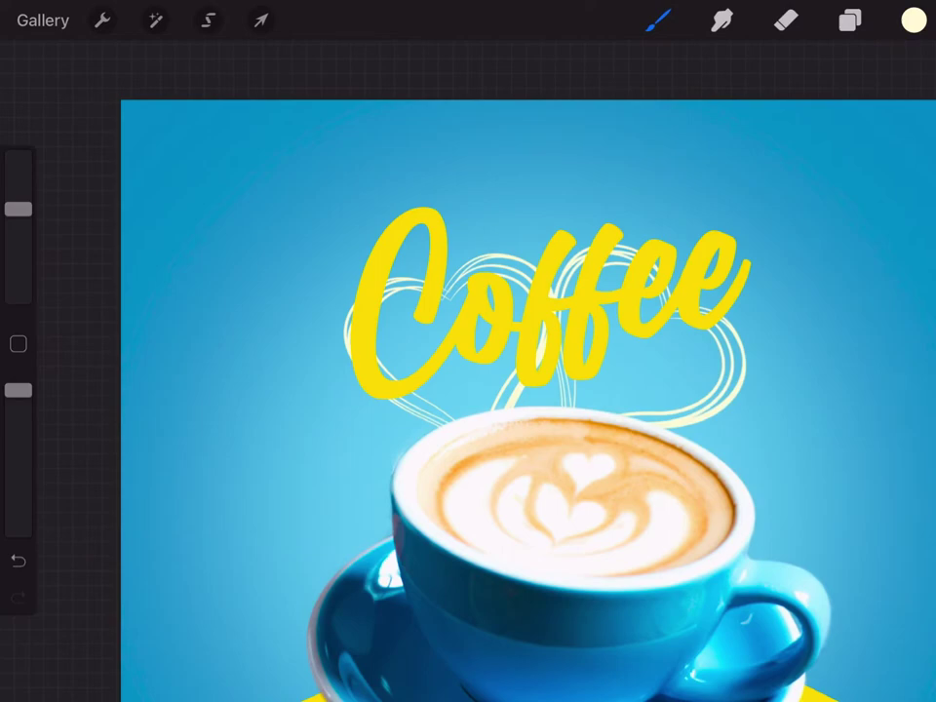
click(850, 20)
drag(741, 148, 634, 148)
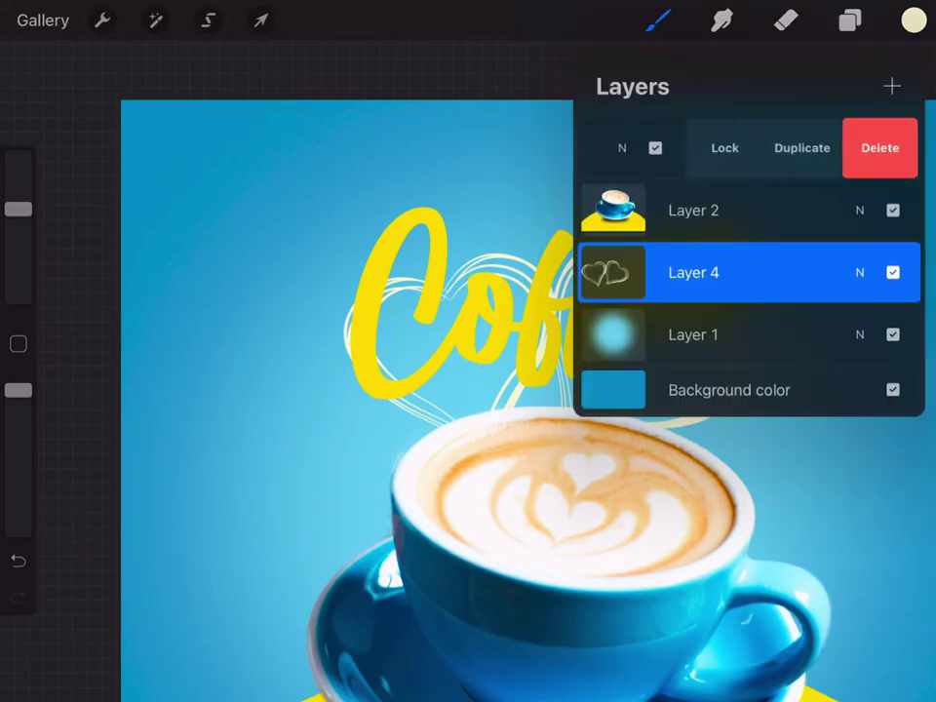
Duplicate the Coffee text, colour the copy black, and offset it slightly down-right as a shadow.
click(773, 148)
click(740, 209)
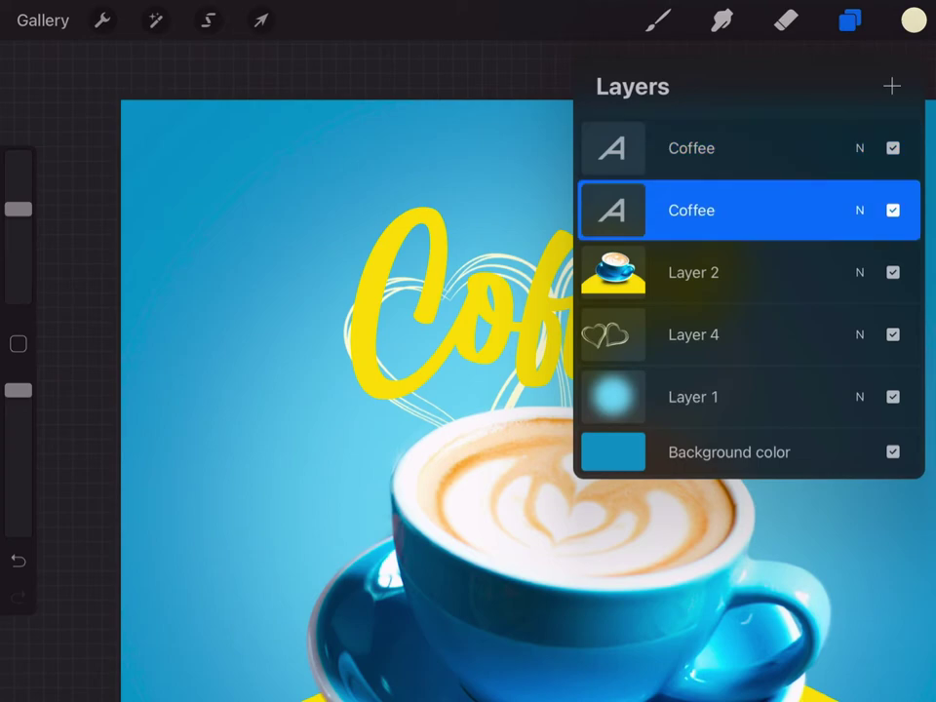
click(913, 20)
click(810, 312)
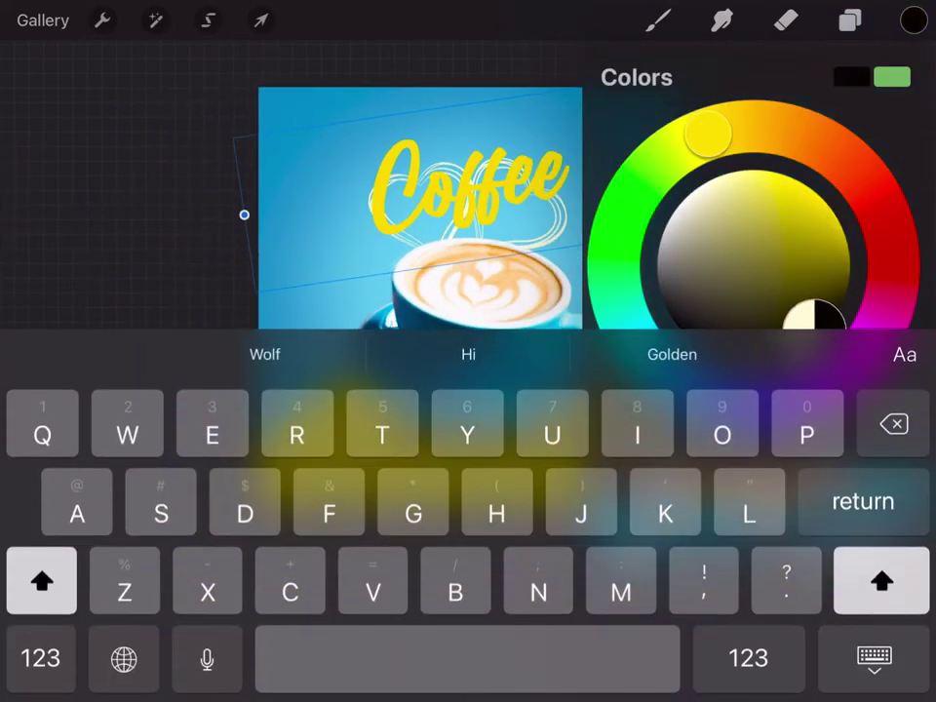
click(261, 19)
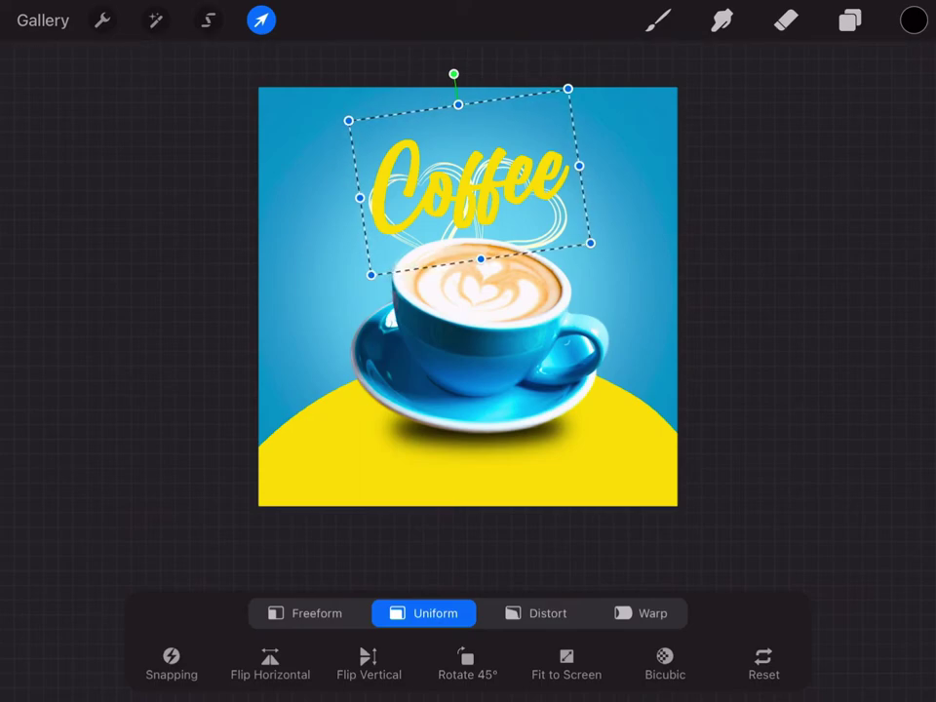
scroll(554, 140, up, 5)
drag(341, 293, 351, 300)
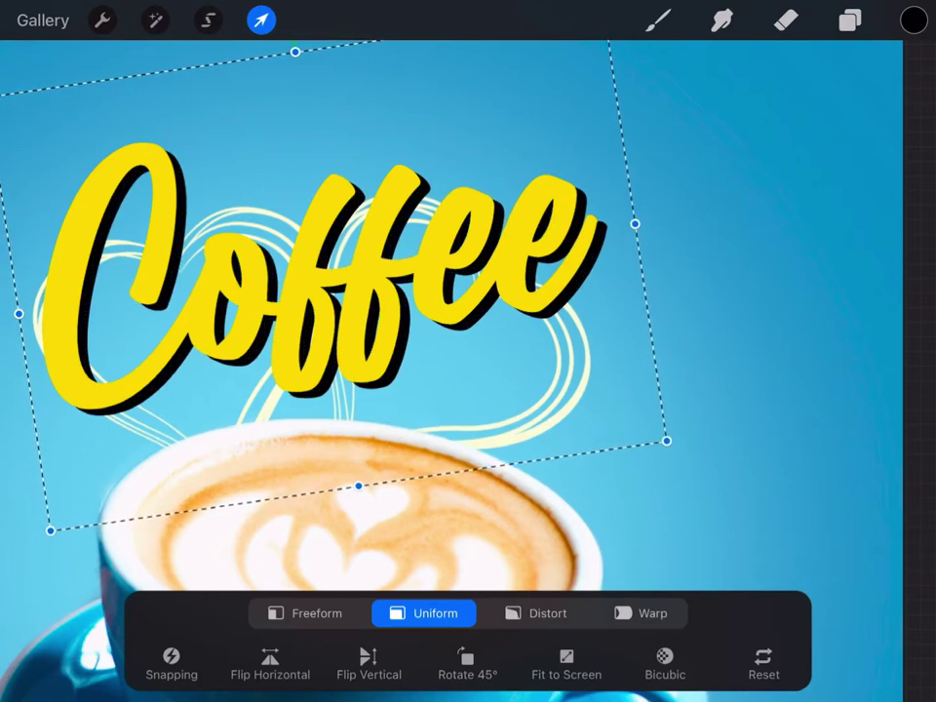
click(155, 19)
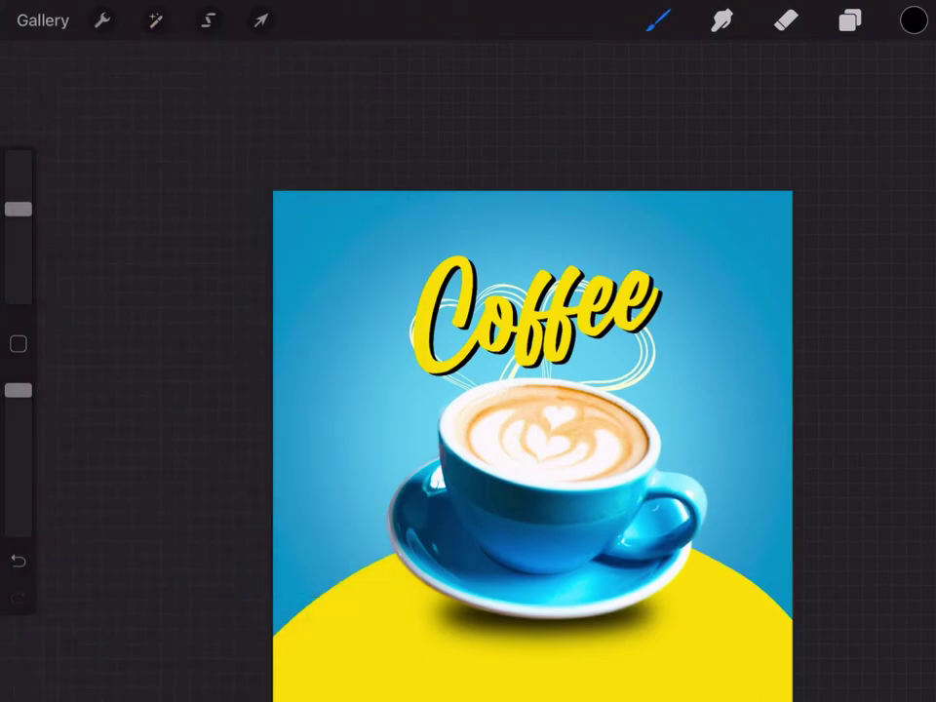
Reorder the two Coffee layers and add a new empty layer on top.
click(850, 19)
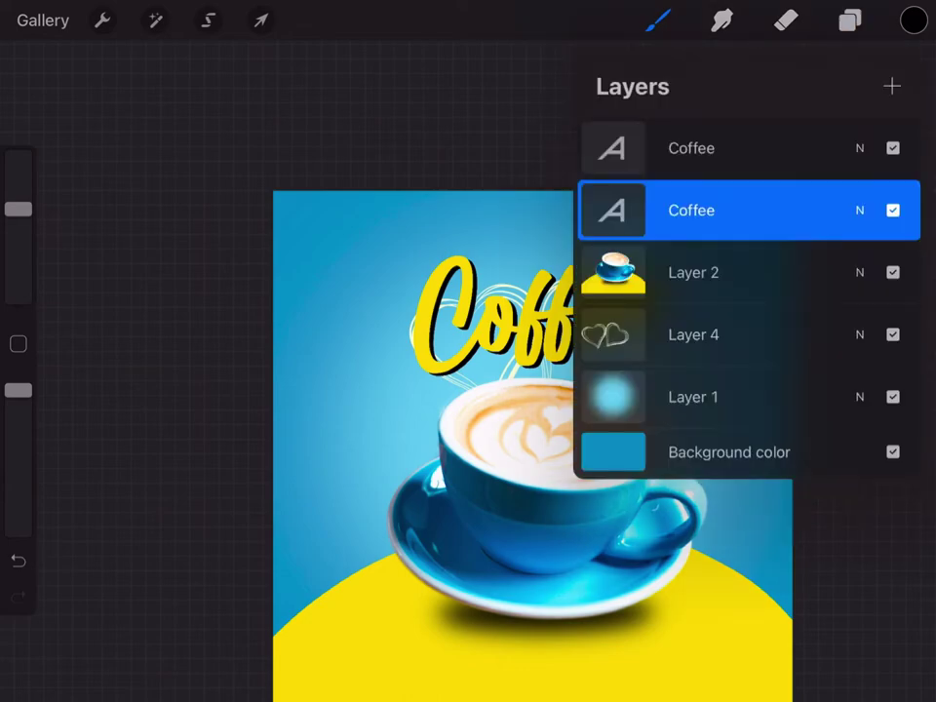
drag(691, 209, 691, 148)
click(892, 85)
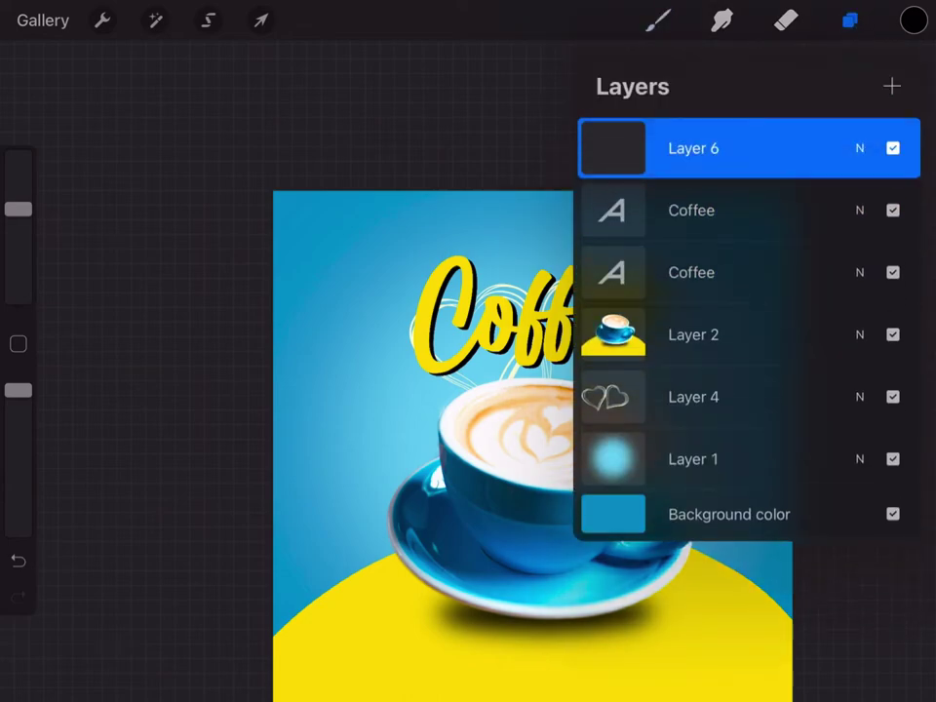
Set the paint colour to light cream and choose the Calligraphy Monoline brush.
click(913, 19)
click(707, 180)
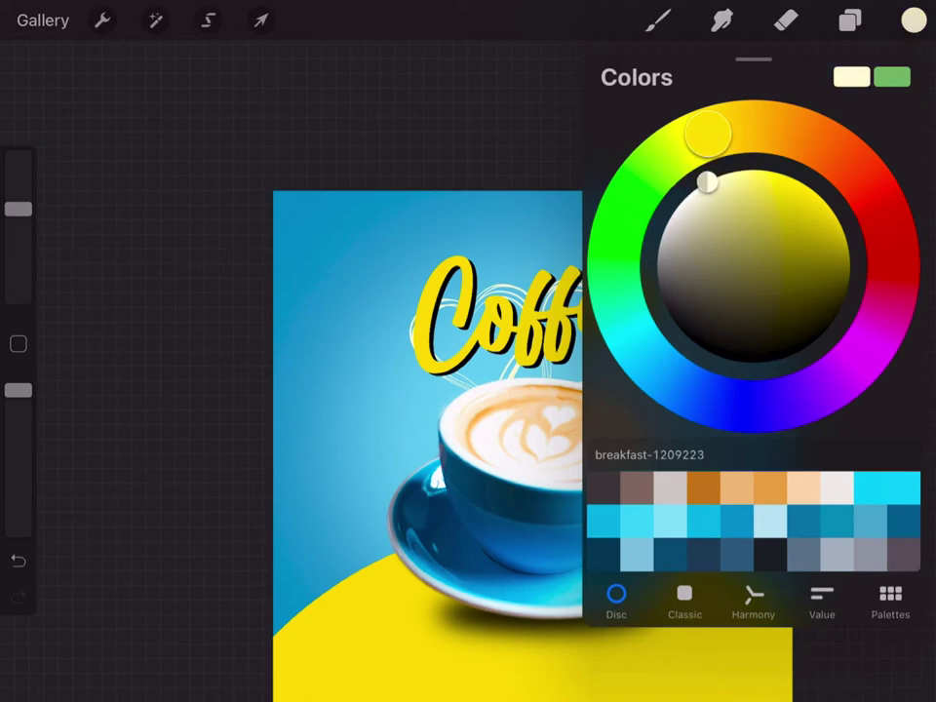
click(913, 20)
click(657, 20)
scroll(533, 390, down, 10)
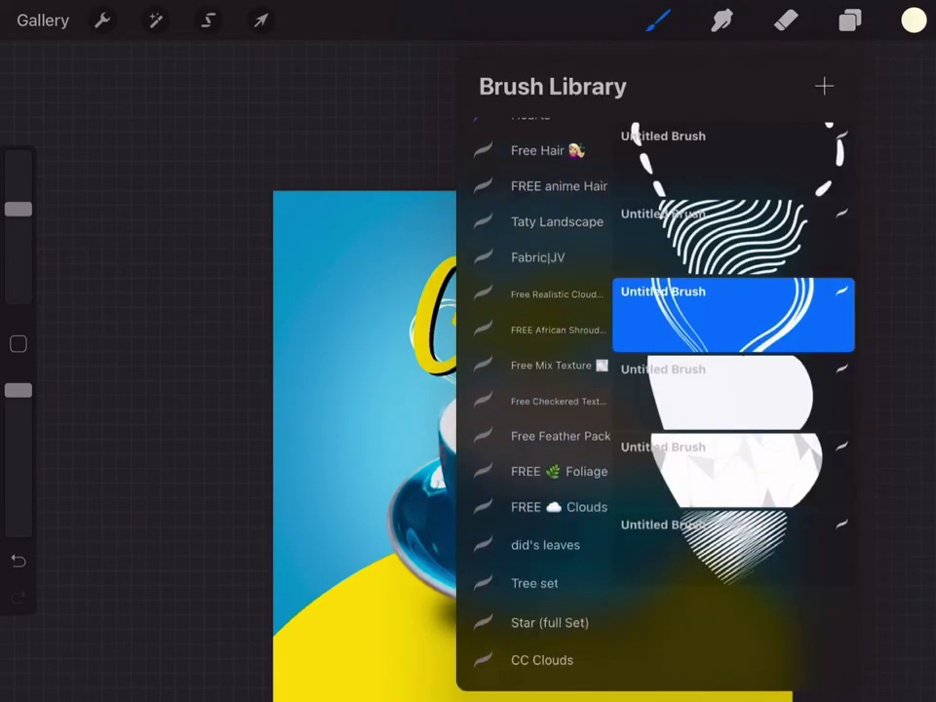
scroll(533, 390, down, 4)
scroll(533, 390, down, 8)
click(544, 276)
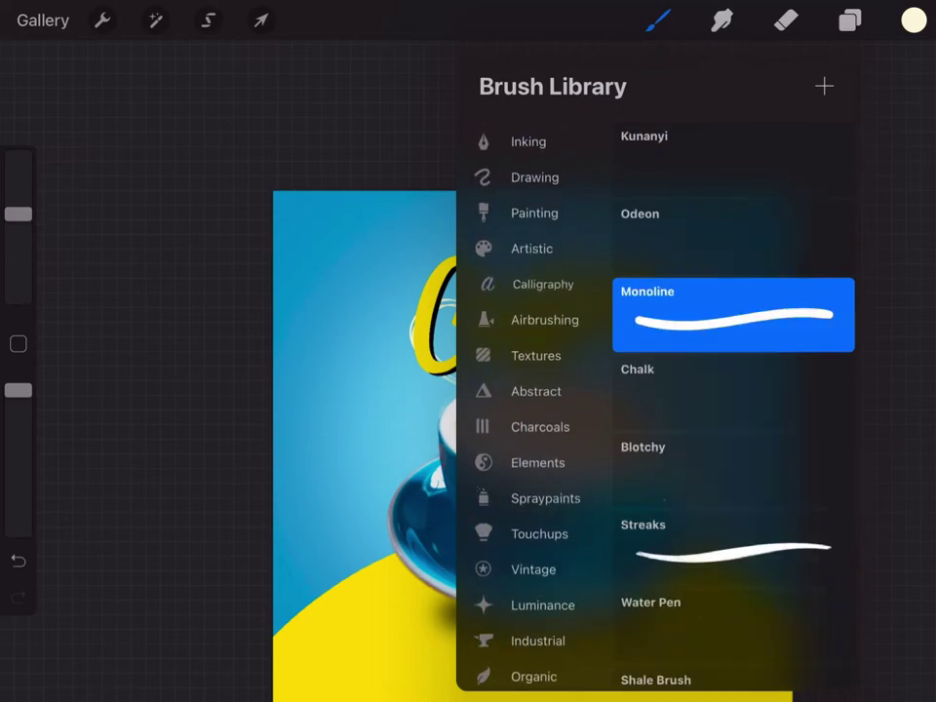
click(658, 19)
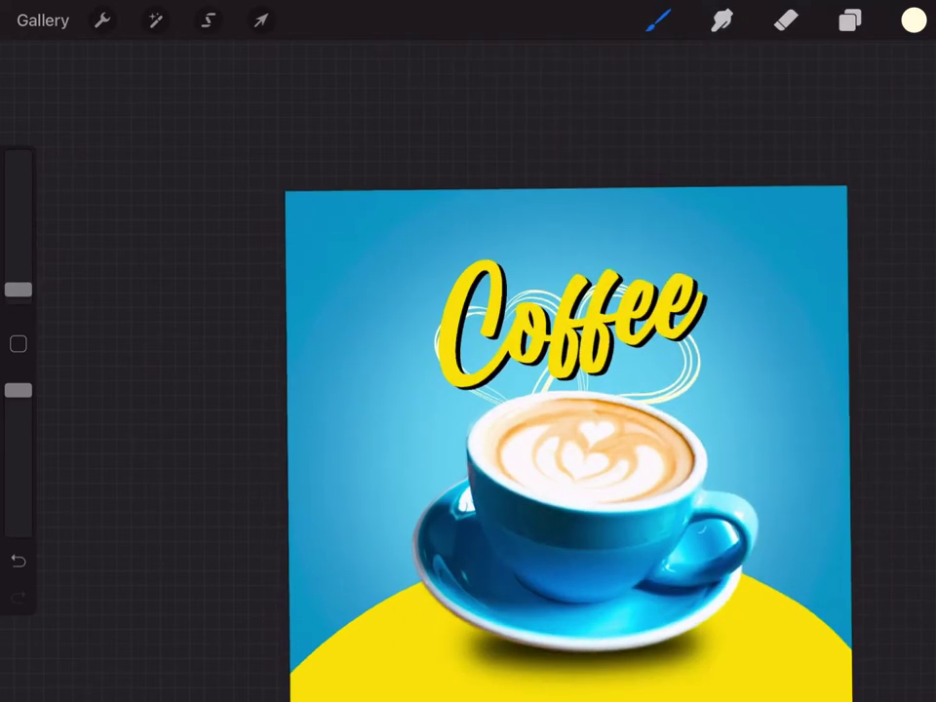
Snap a sketched loop into a perfect QuickShape circle and fill it with cream.
scroll(536, 390, up, 5)
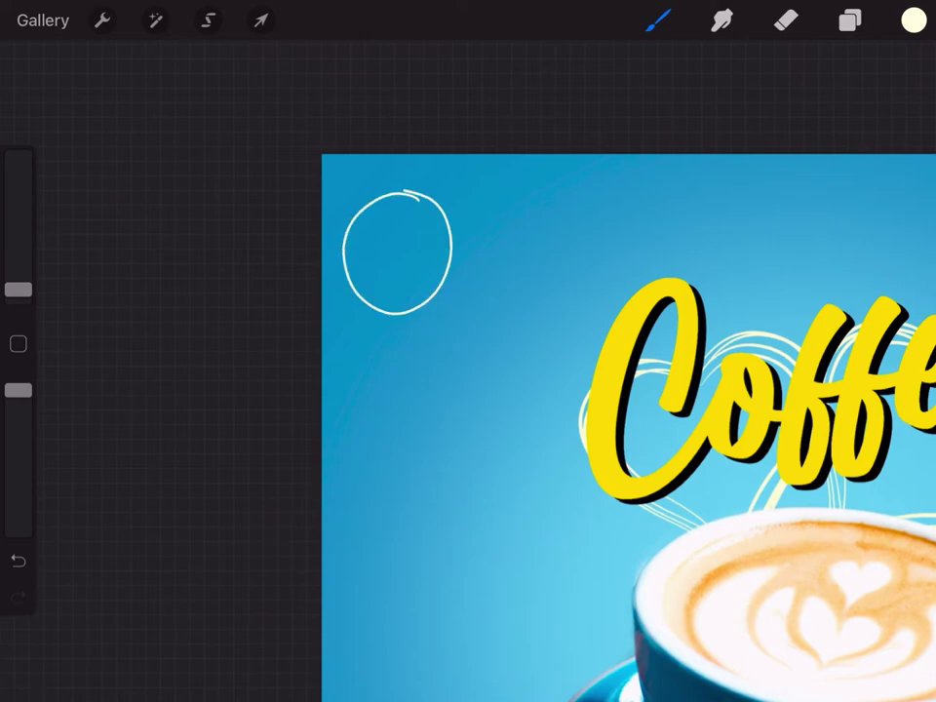
click(472, 55)
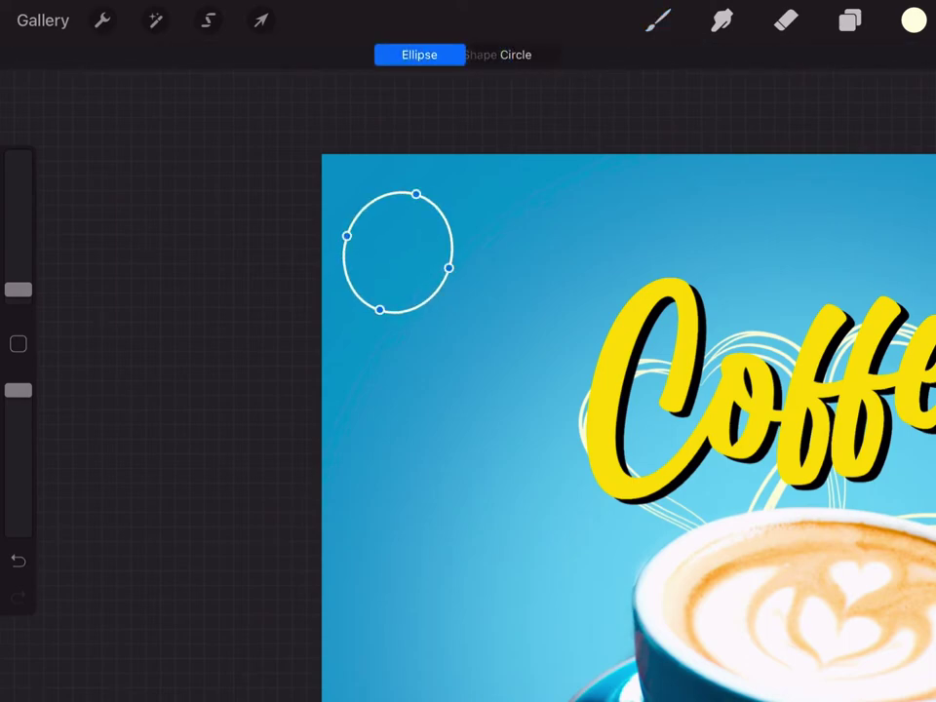
click(515, 55)
drag(913, 20, 398, 251)
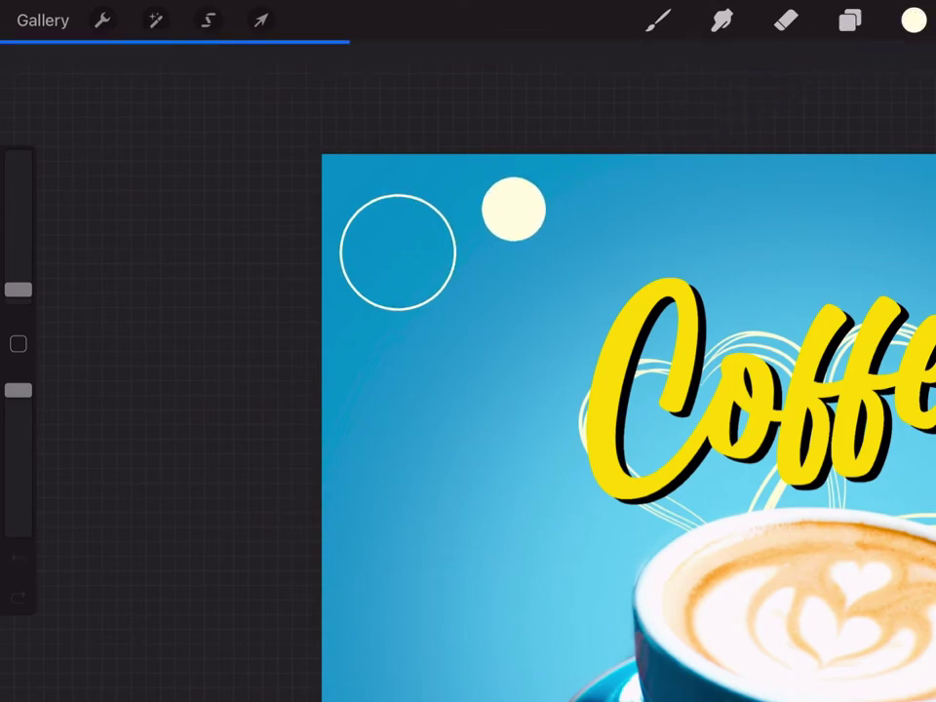
Move the cream circle toward the top-left corner and rectangle-select its lower half.
click(260, 20)
drag(397, 252, 412, 247)
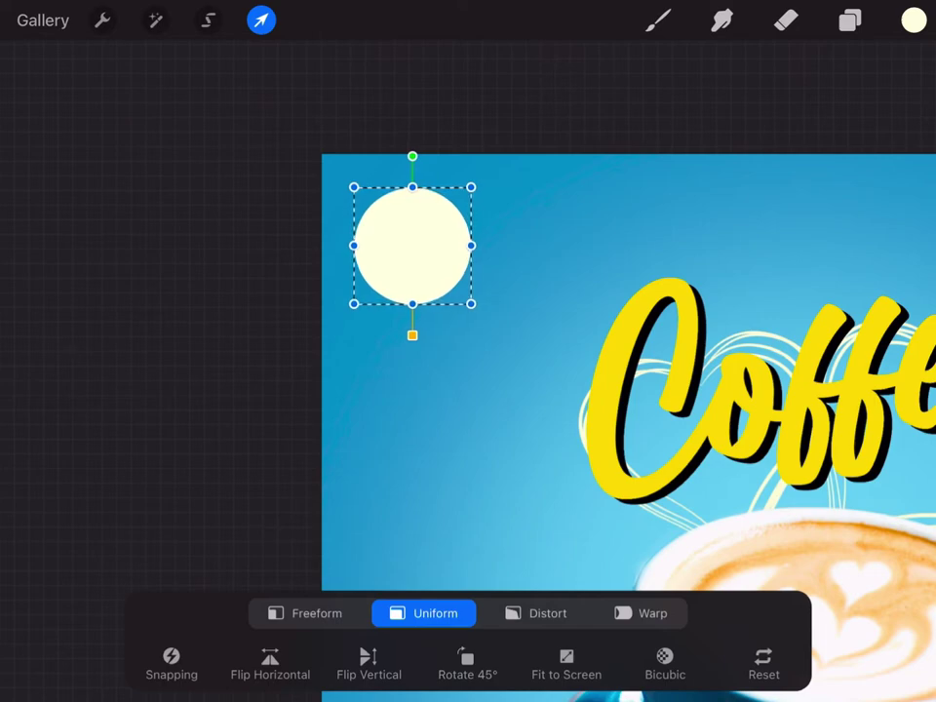
click(658, 19)
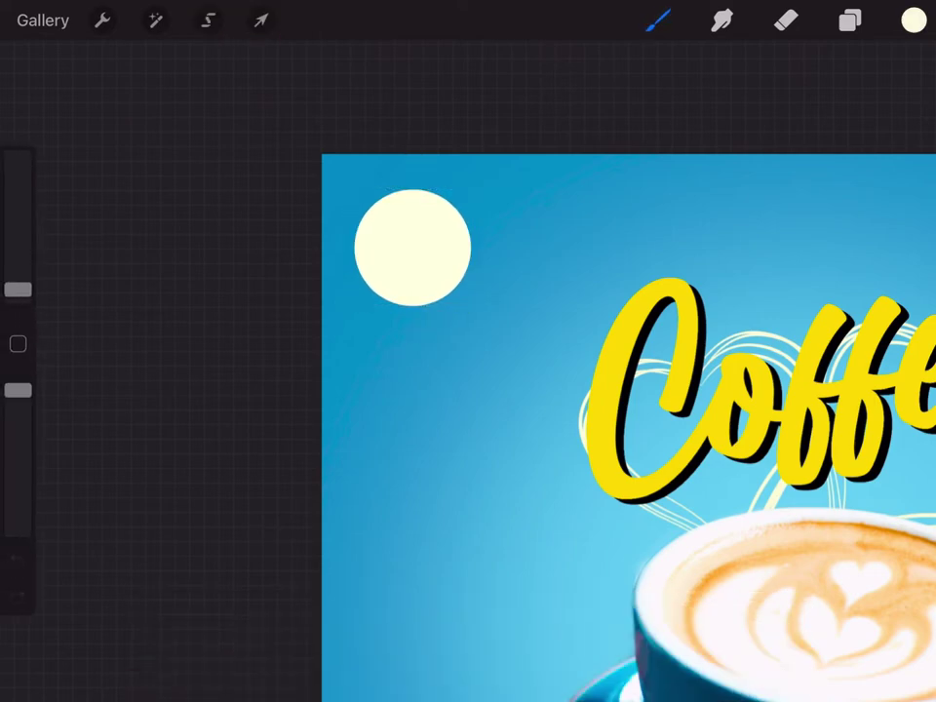
click(208, 20)
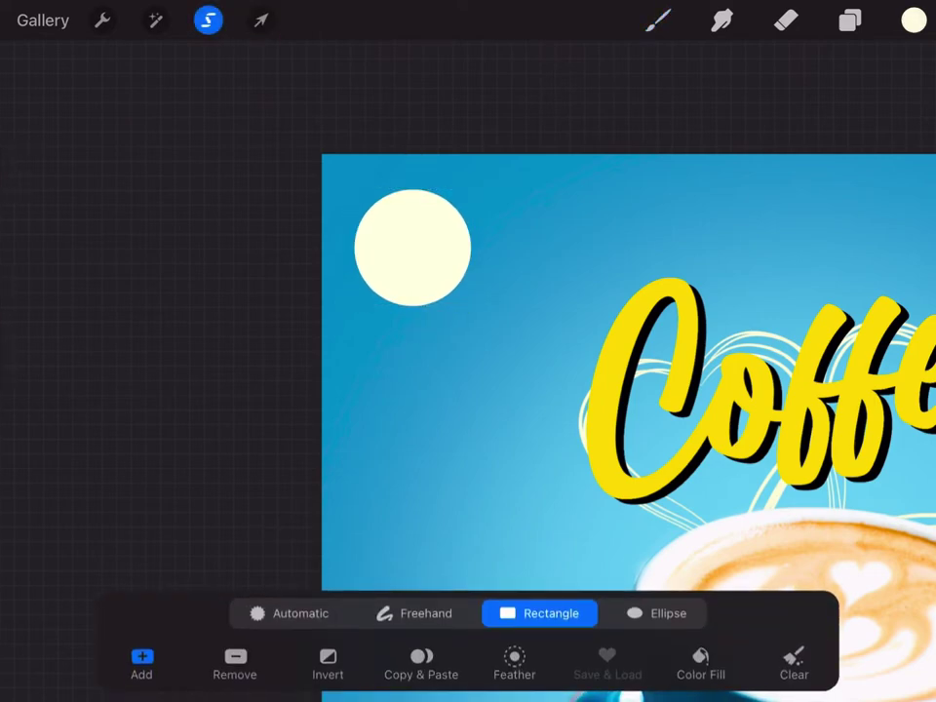
drag(446, 290, 513, 313)
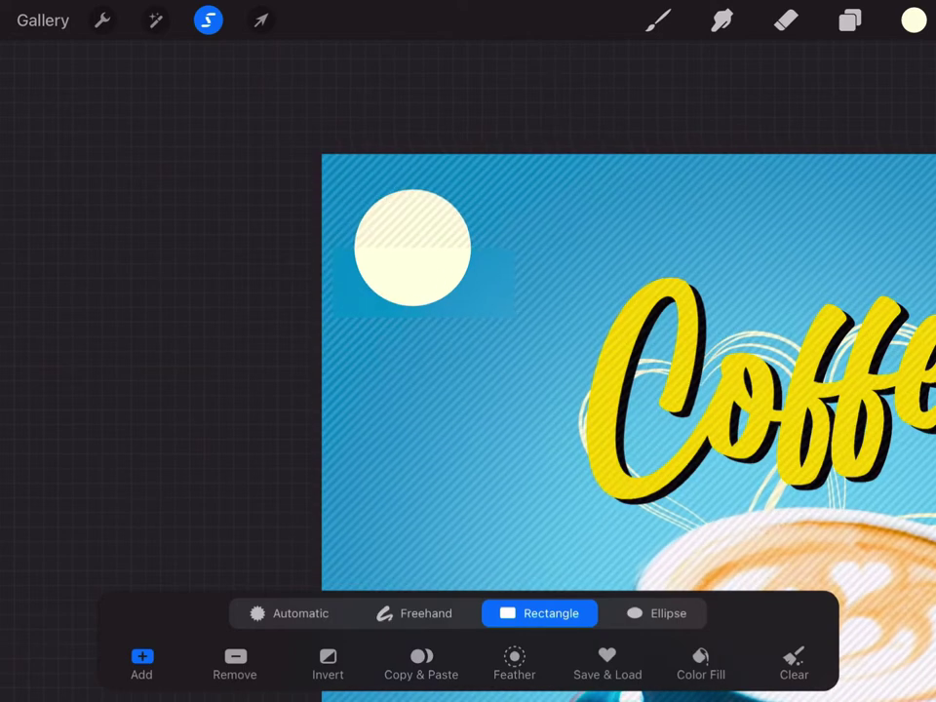
Erase the selected lower half of the cream circle, leaving a semicircle.
click(786, 19)
drag(360, 278, 467, 282)
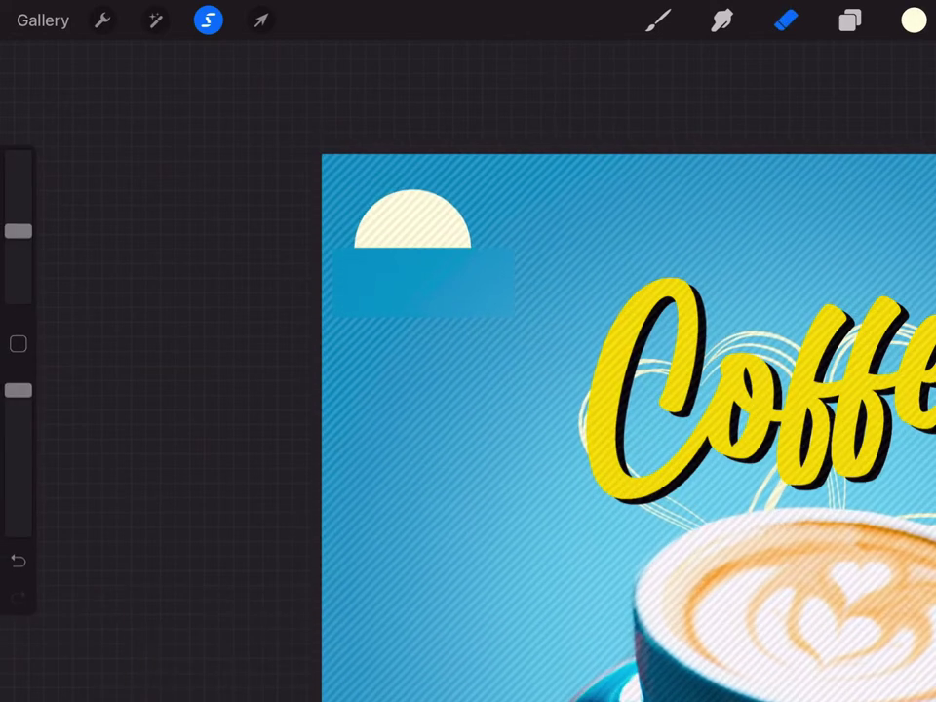
click(786, 19)
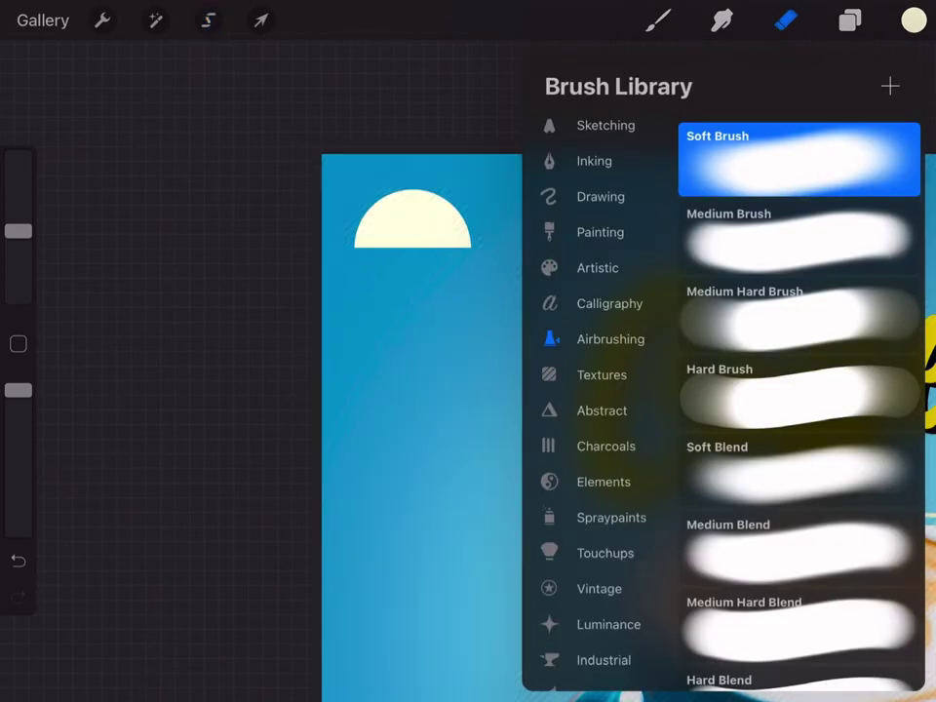
click(419, 439)
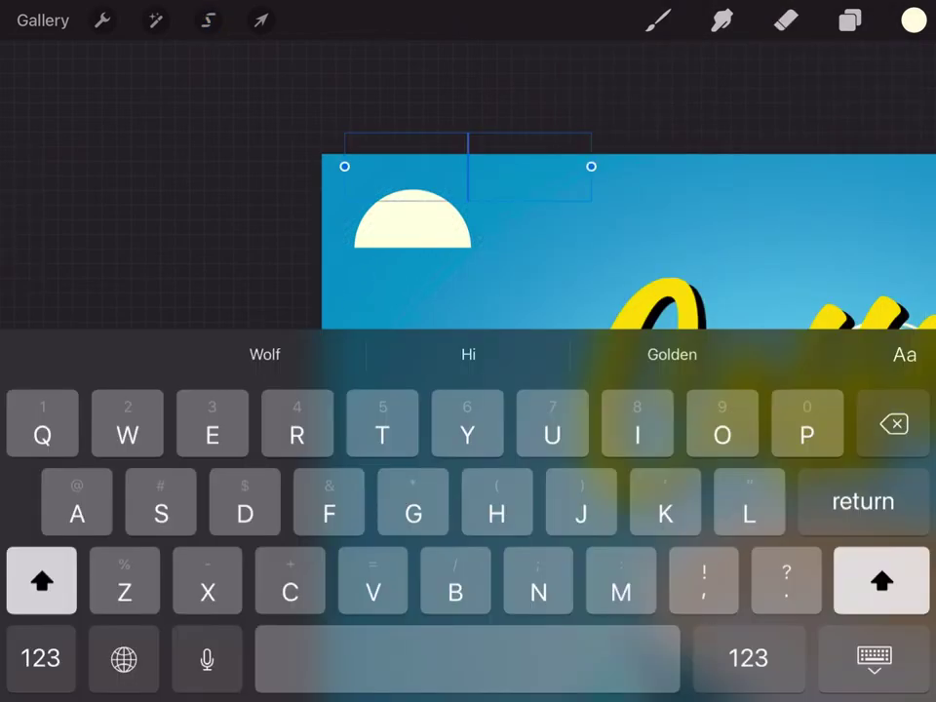
Add 'LOGO' text, scaled to the semicircle's width and placed just beneath it.
text(LOG)
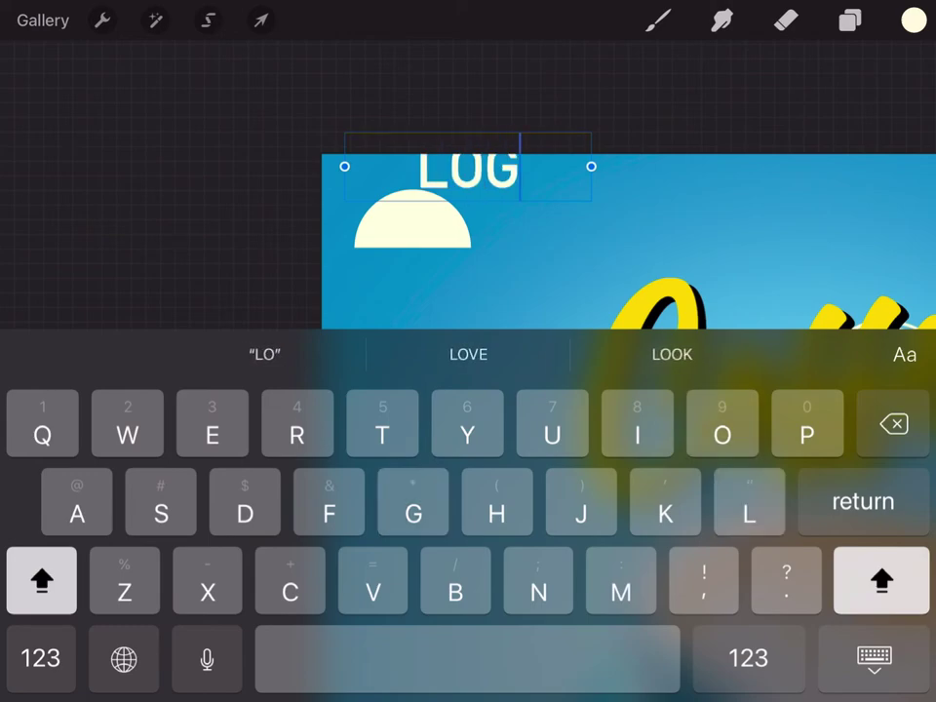
text(O)
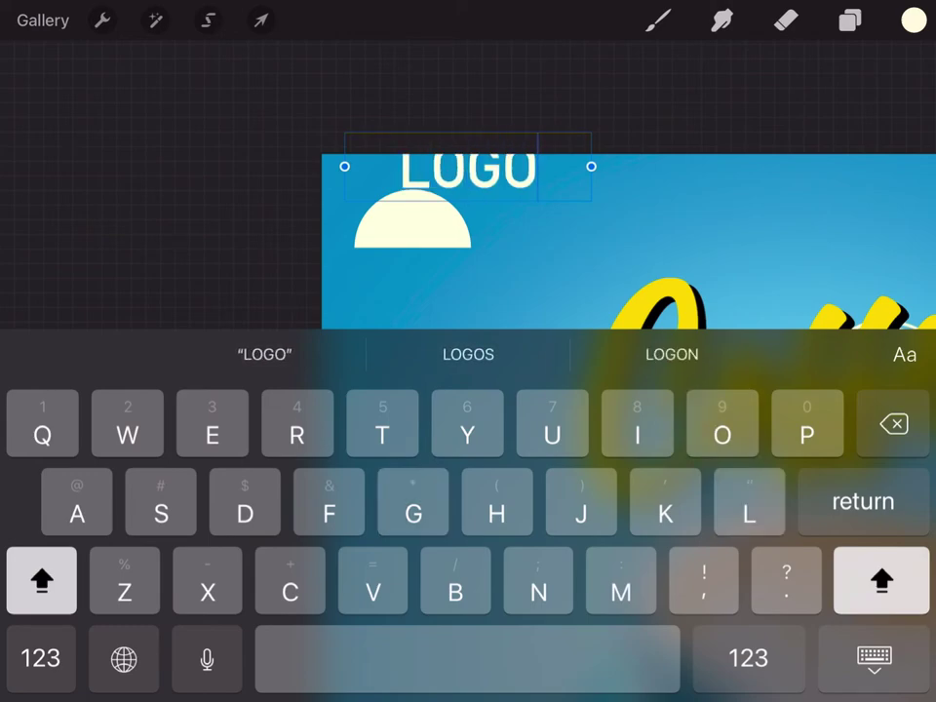
click(873, 657)
click(261, 20)
mouse_move(467, 200)
mouse_down()
mouse_move(474, 283)
mouse_move(442, 395)
mouse_move(485, 425)
mouse_up()
scroll(476, 275, up, 5)
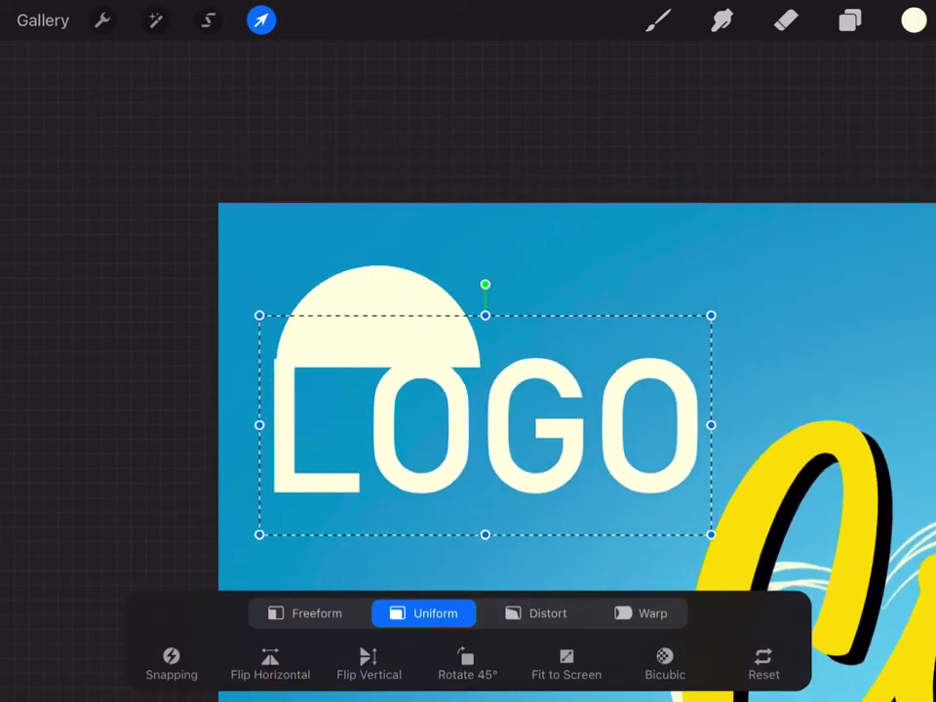
drag(710, 425, 475, 366)
mouse_move(367, 366)
mouse_down()
mouse_move(385, 390)
mouse_move(384, 417)
mouse_up()
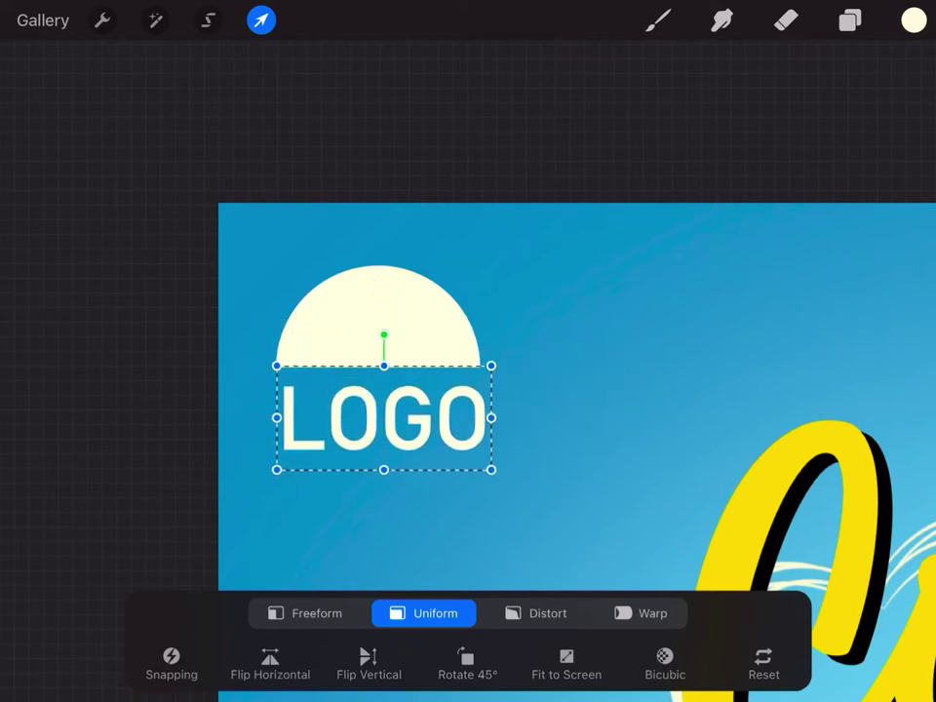
drag(490, 417, 479, 417)
mouse_move(377, 466)
mouse_down()
mouse_move(378, 448)
mouse_move(377, 471)
mouse_up()
drag(377, 418, 375, 404)
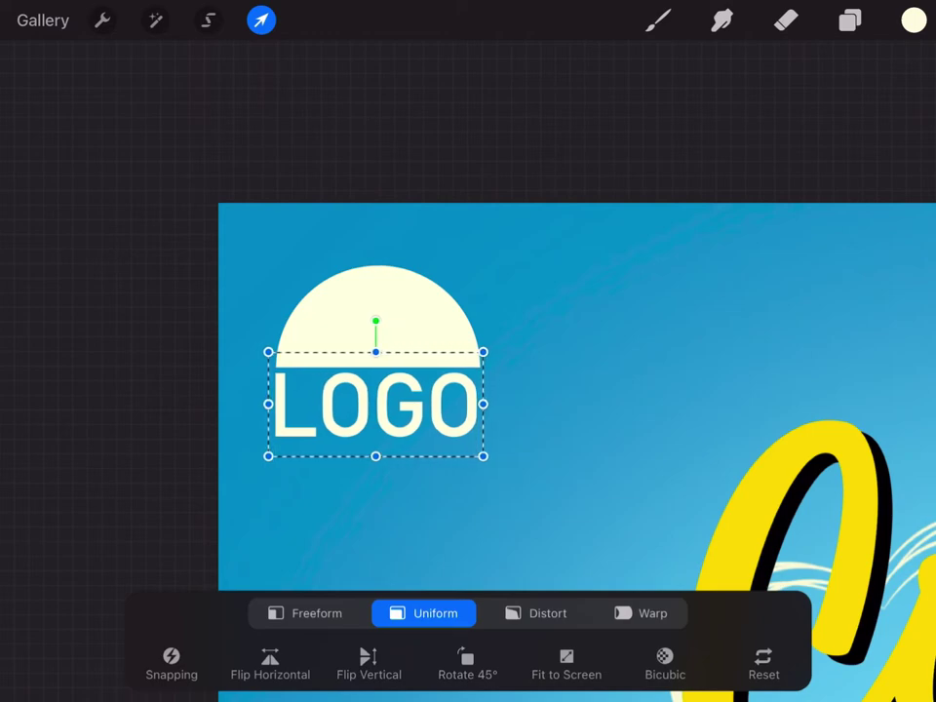
key(e)
scroll(575, 448, down, 5)
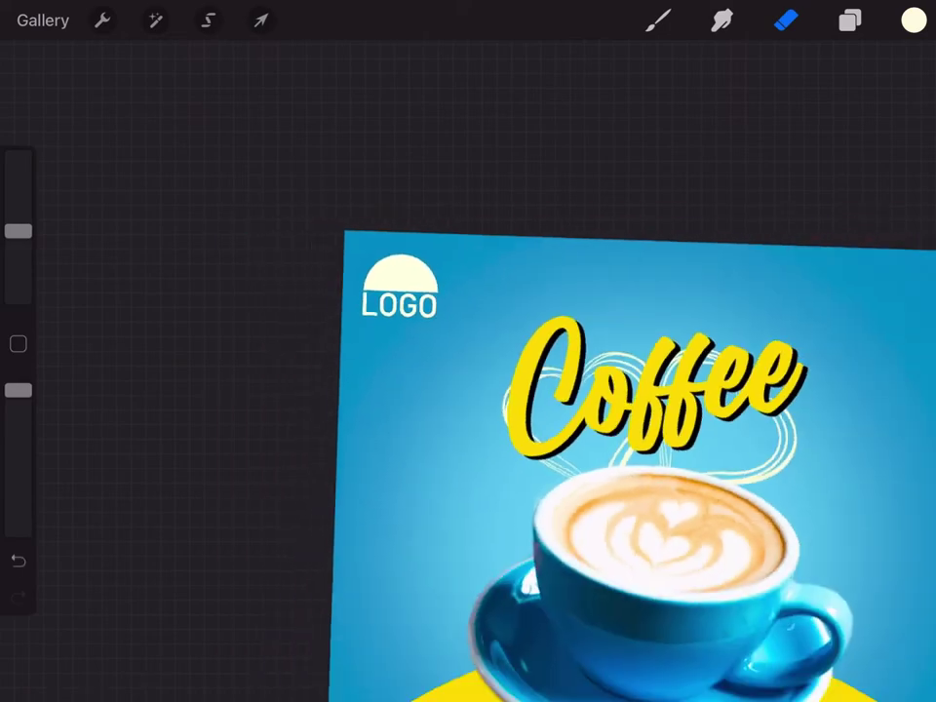
Switch to Rectangle selection with Color Fill turned on.
scroll(556, 371, down, 2)
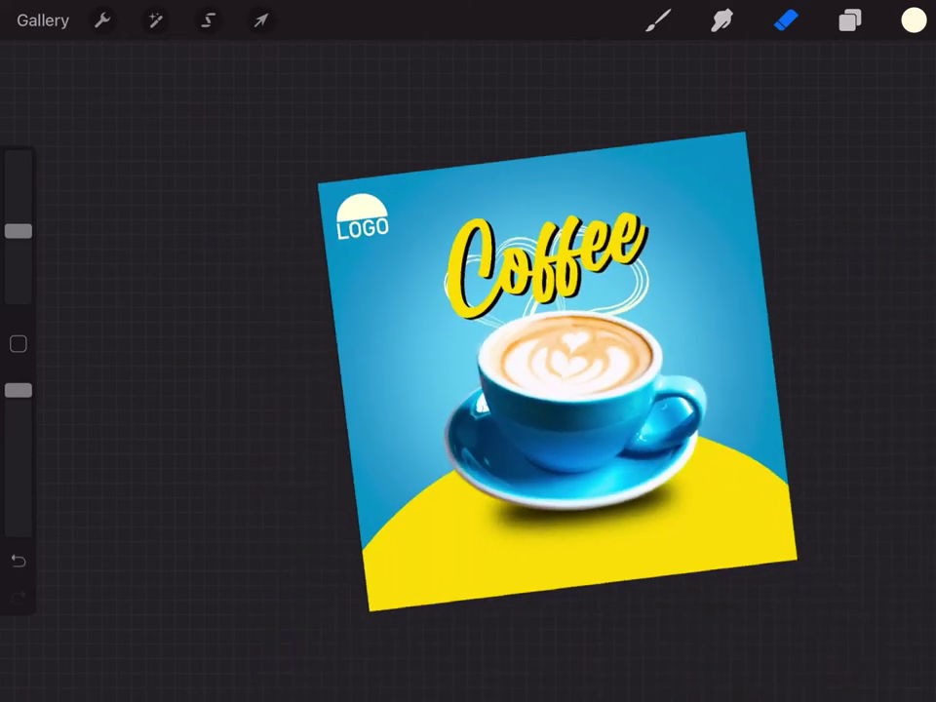
scroll(566, 370, up, 2)
scroll(565, 351, up, 3)
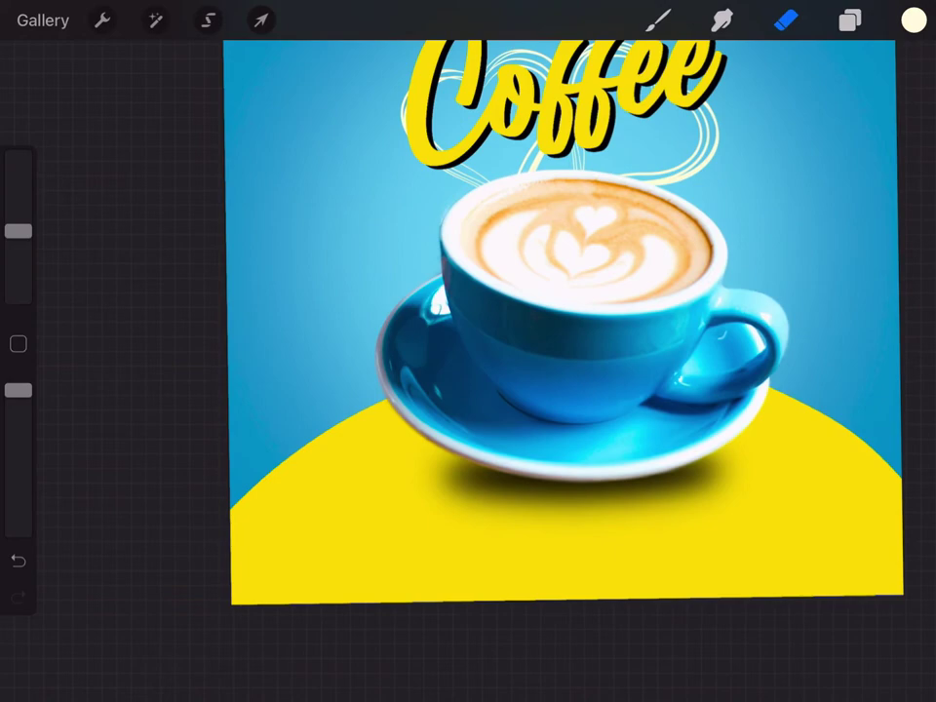
scroll(566, 321, up, 3)
scroll(585, 293, up, 2)
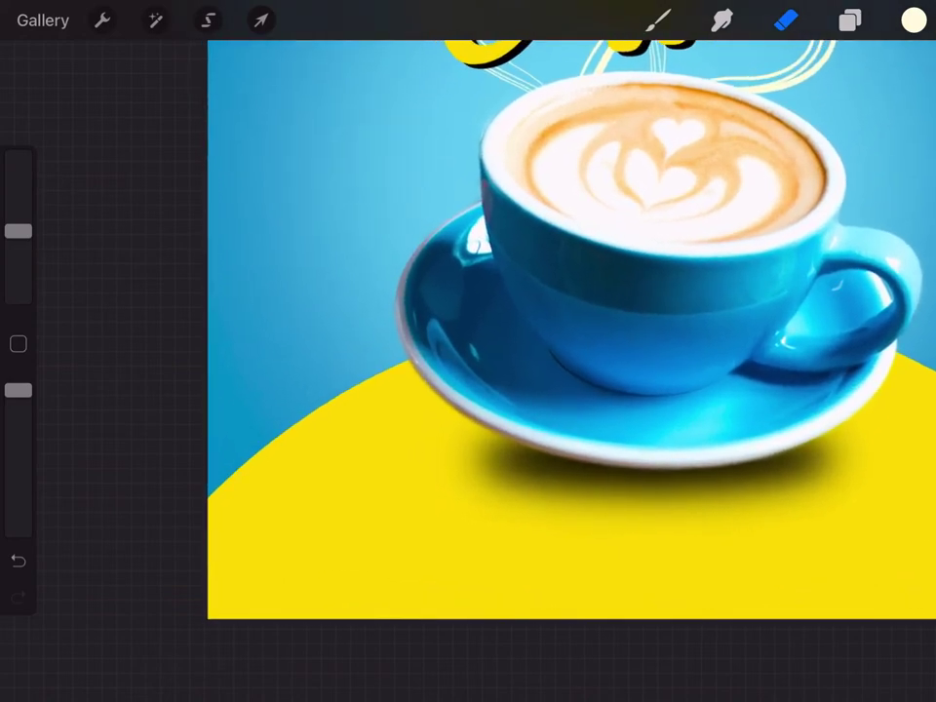
click(207, 19)
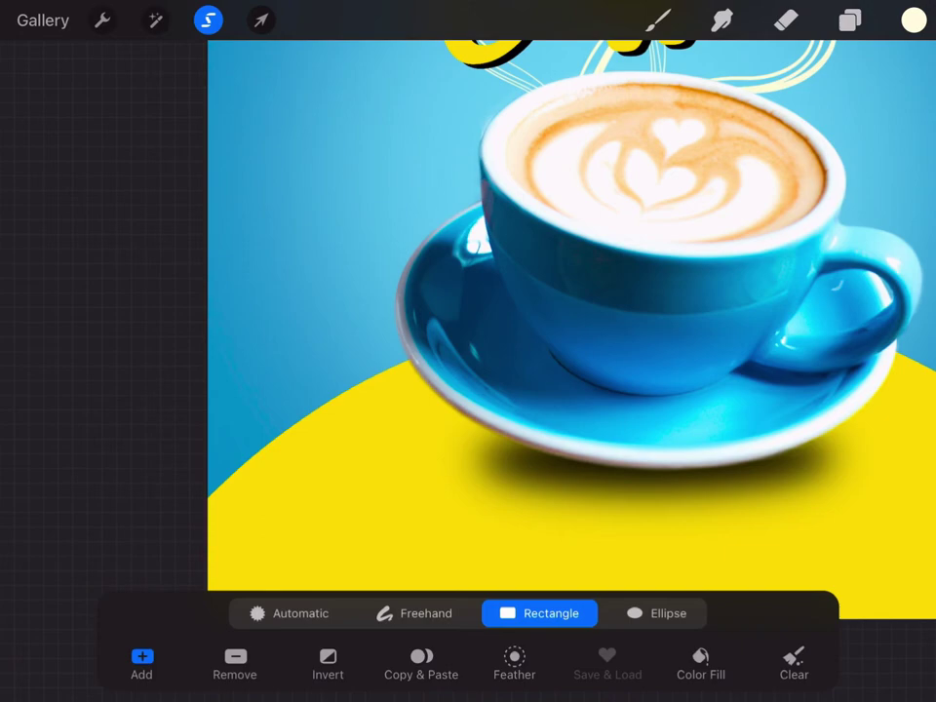
click(700, 663)
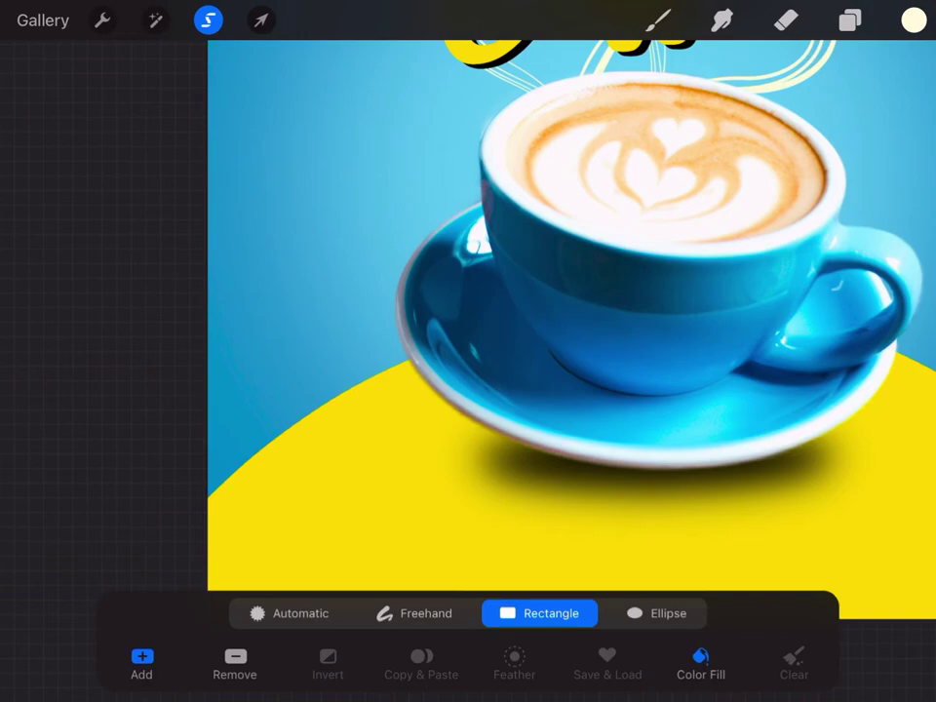
Set the working colour to dark blue.
click(913, 19)
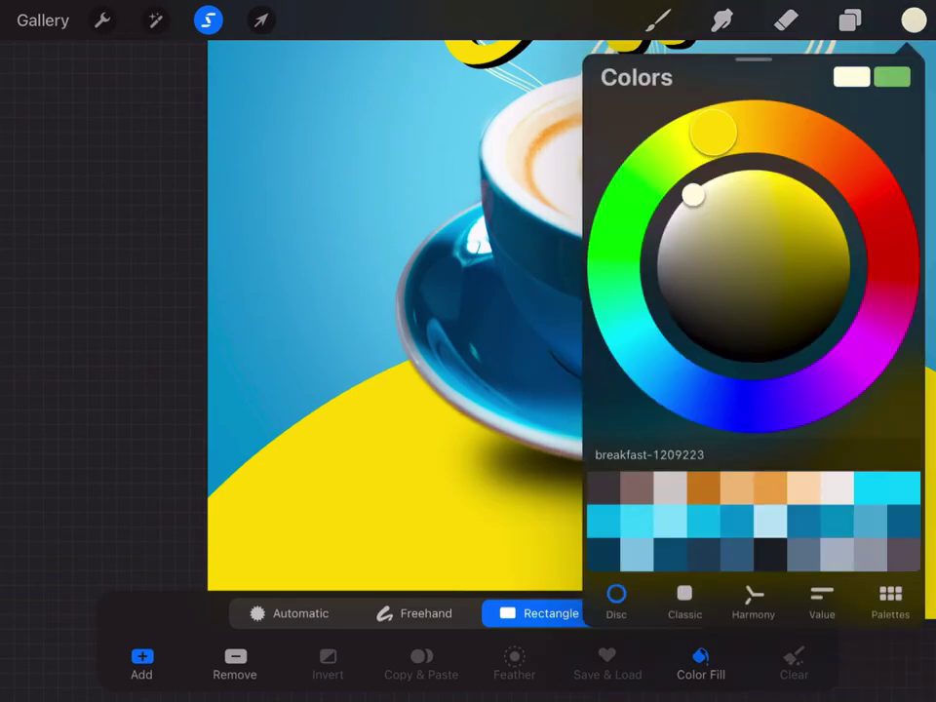
click(737, 554)
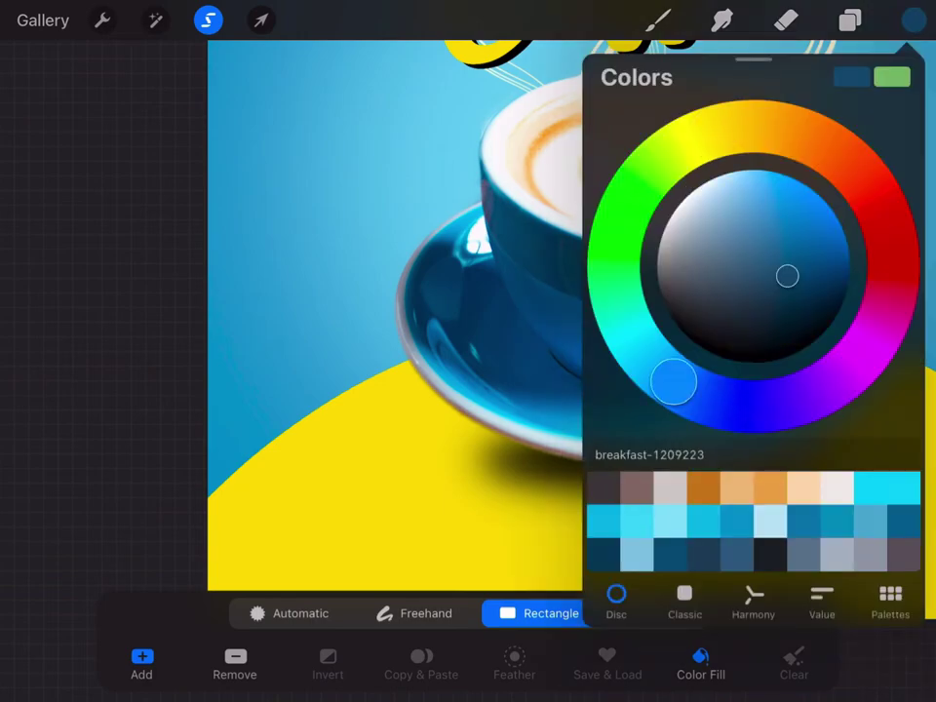
click(914, 20)
scroll(571, 332, down, 5)
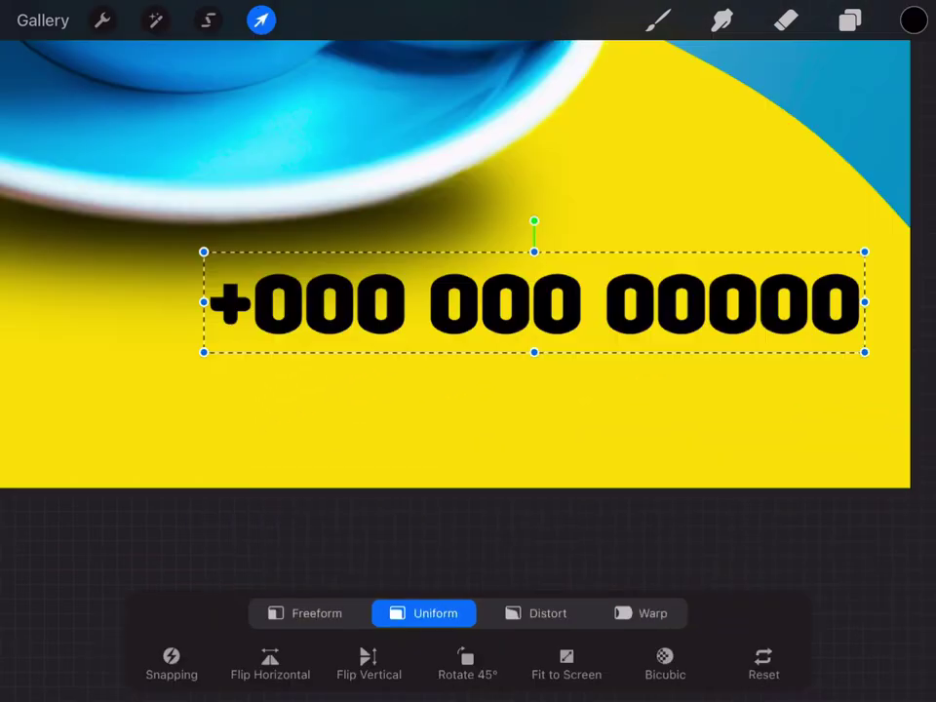
drag(203, 351, 514, 305)
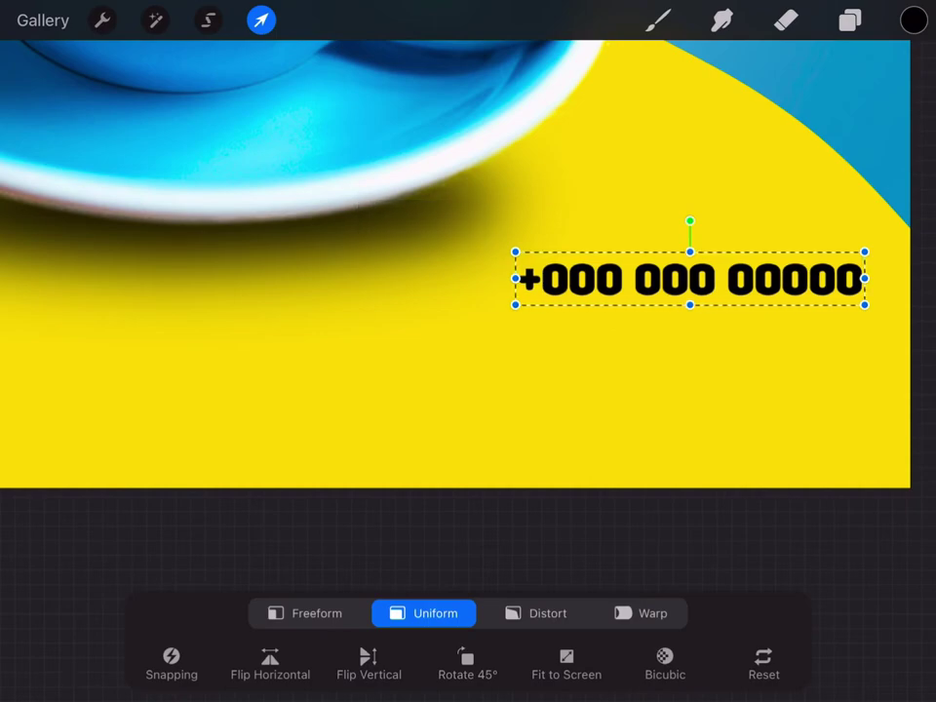
click(261, 19)
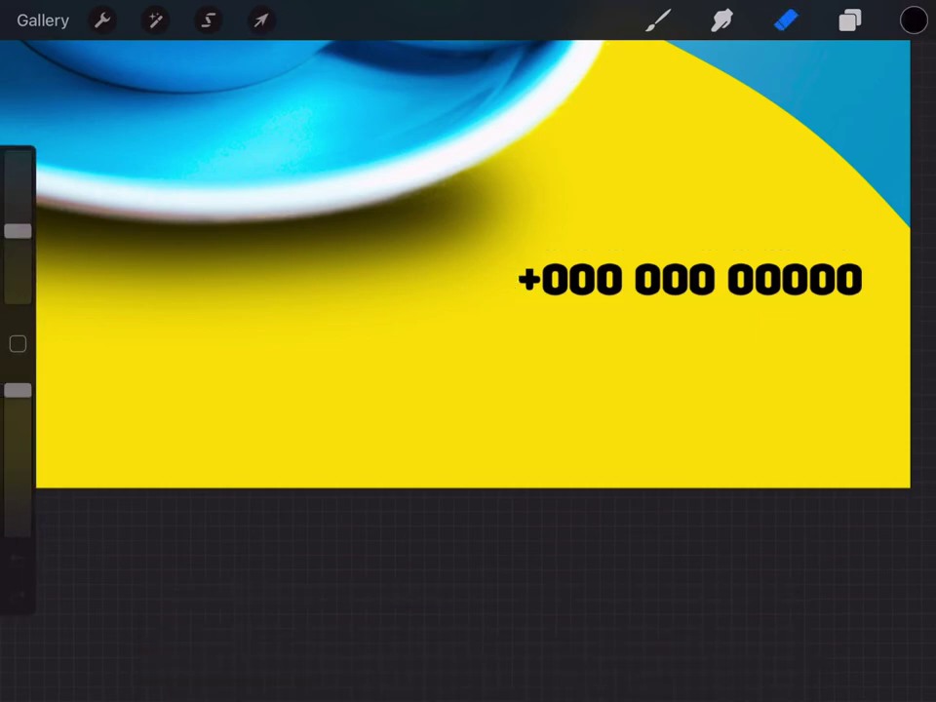
double_click(689, 280)
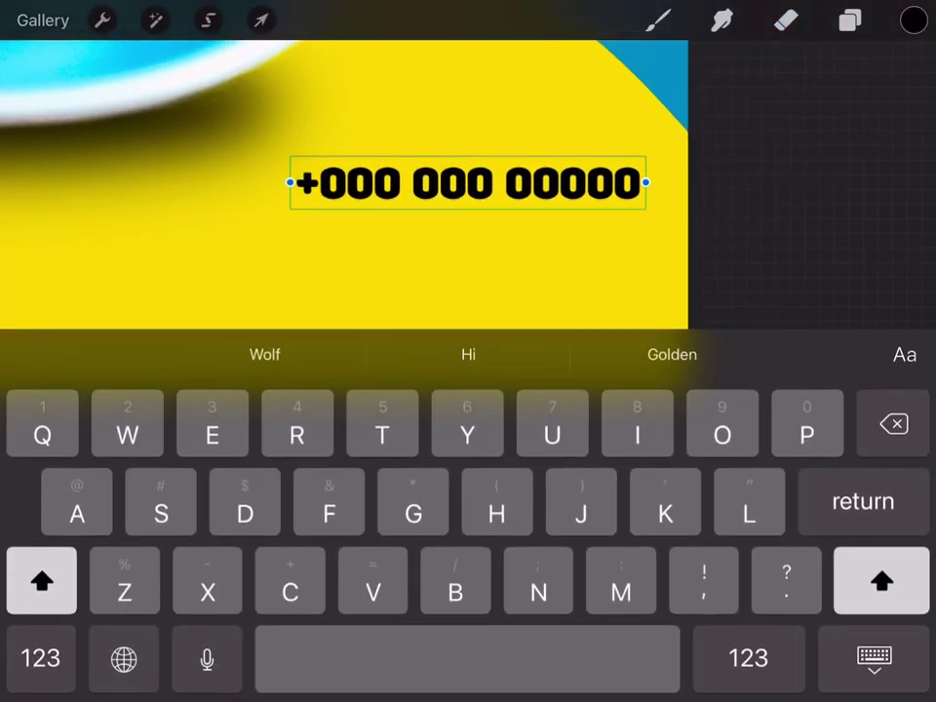
click(641, 182)
key(Return)
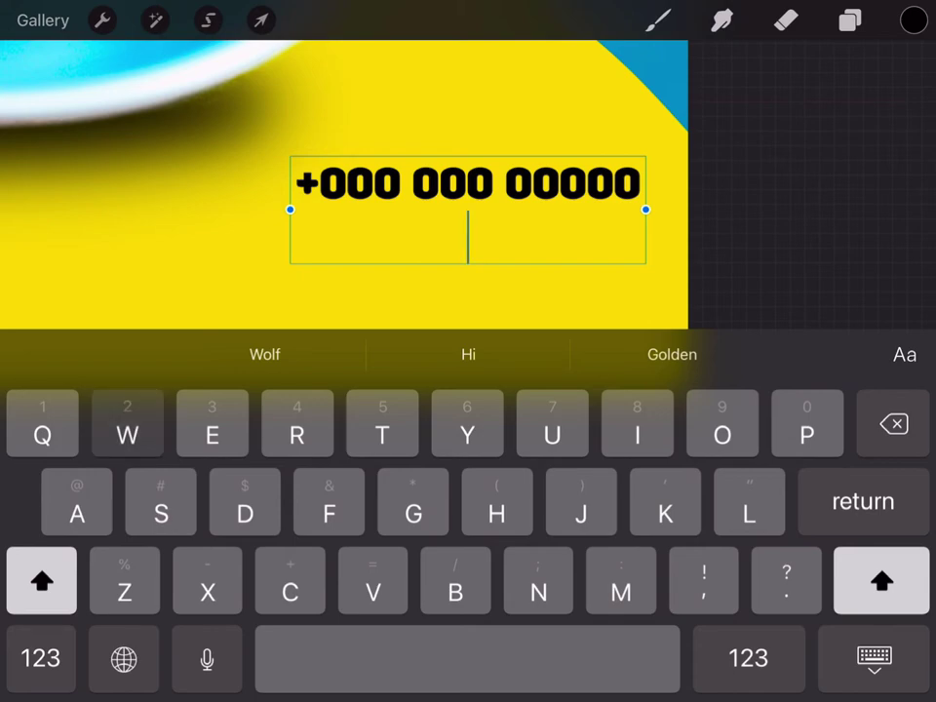
text(Www)
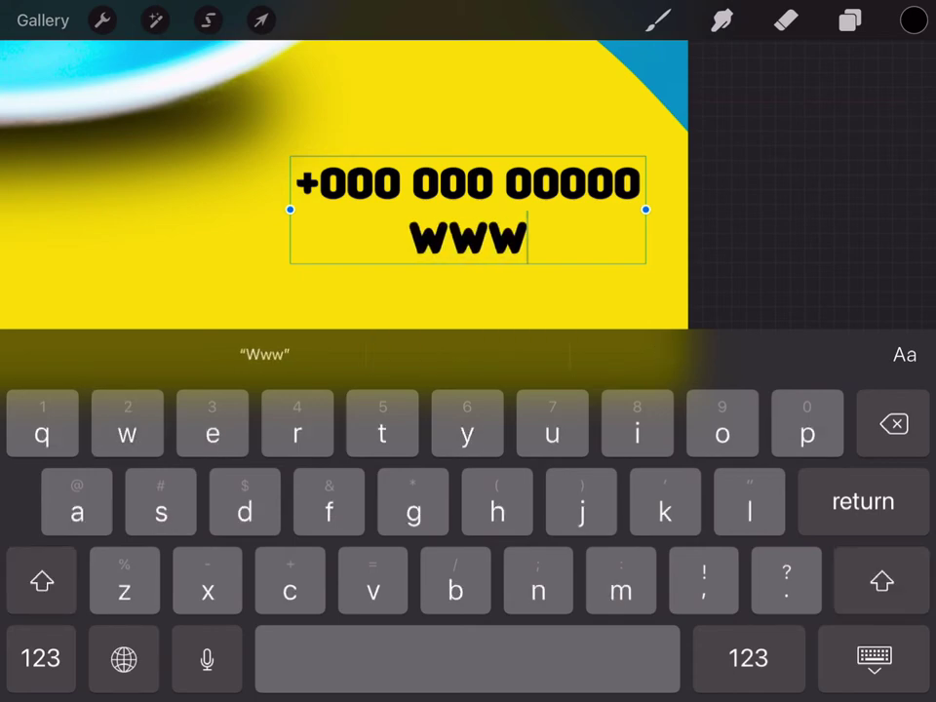
text(.)
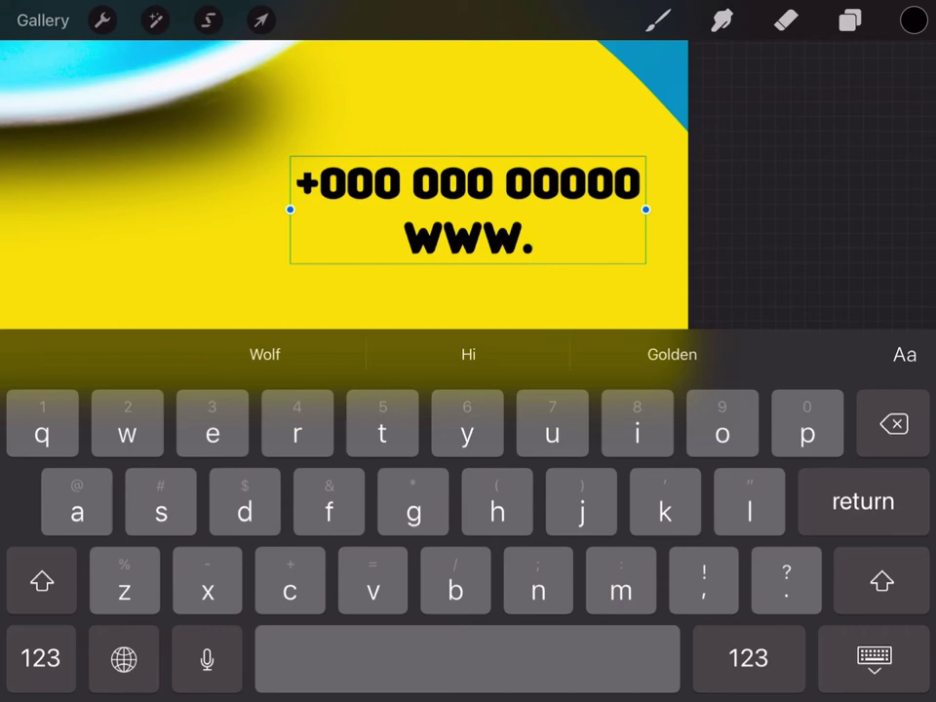
text(website.com)
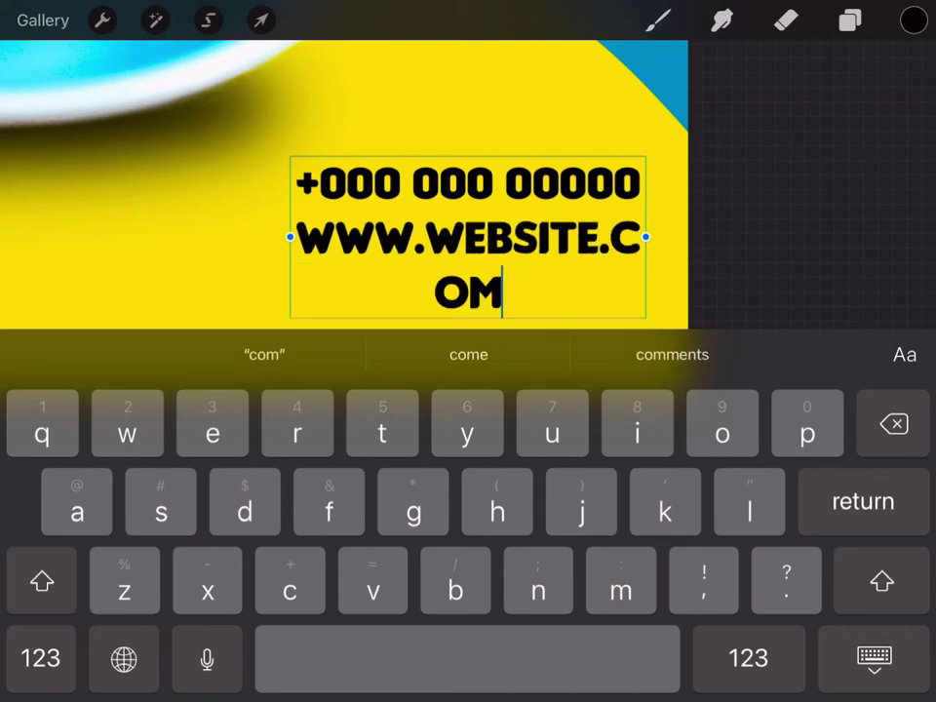
click(874, 658)
Widen the contact text box, then scale and move it to the bottom-right corner.
drag(646, 237, 703, 210)
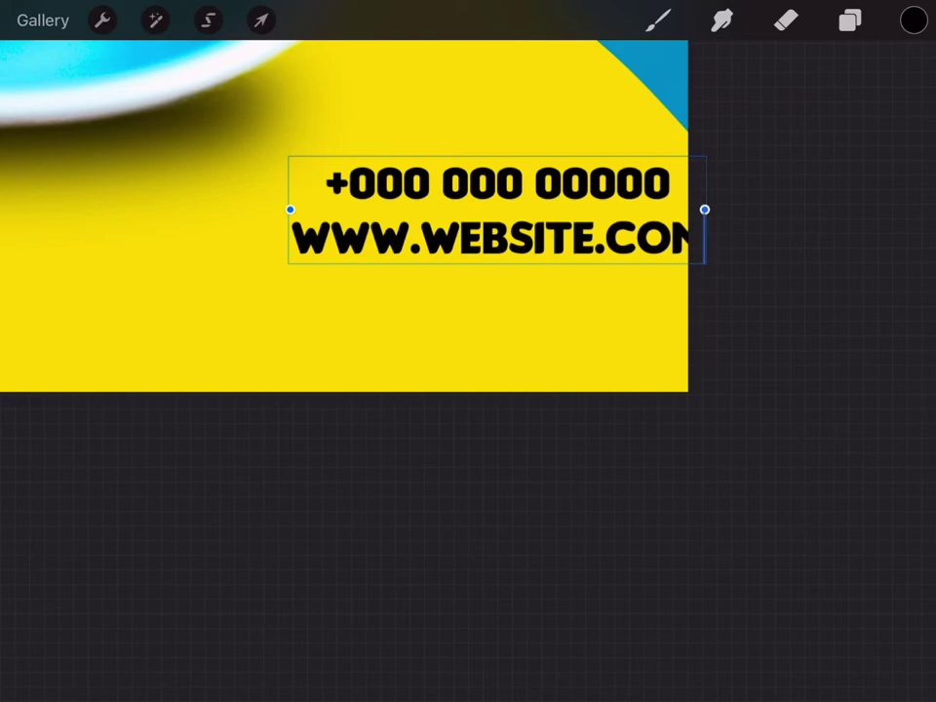
click(261, 19)
drag(288, 155, 235, 155)
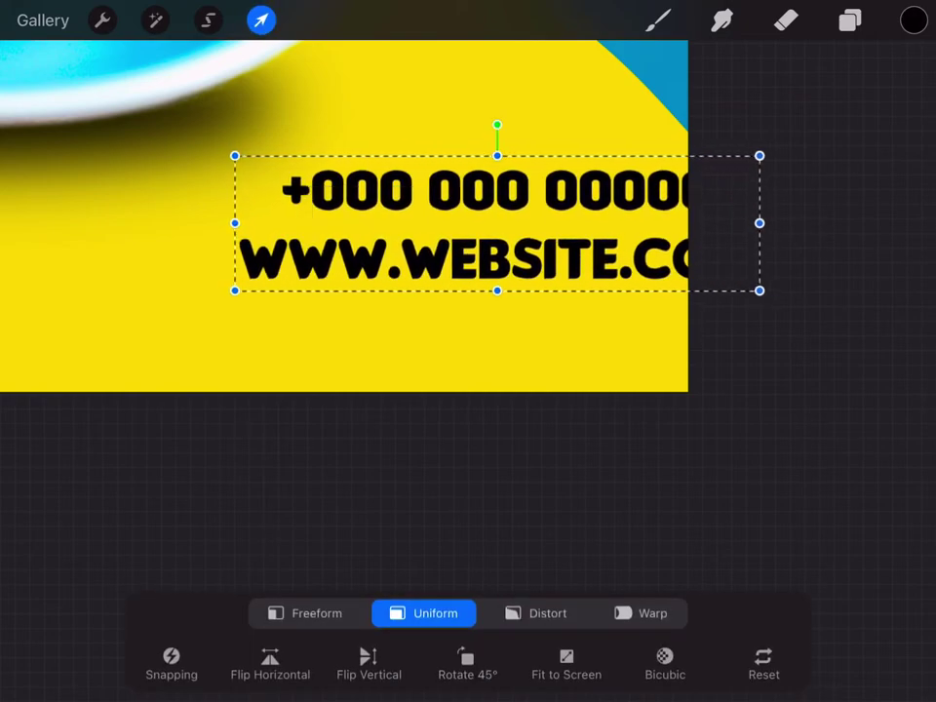
drag(497, 223, 417, 264)
drag(680, 197, 459, 255)
mouse_move(305, 292)
mouse_down()
mouse_move(365, 302)
mouse_move(522, 290)
mouse_move(522, 298)
mouse_up()
click(786, 19)
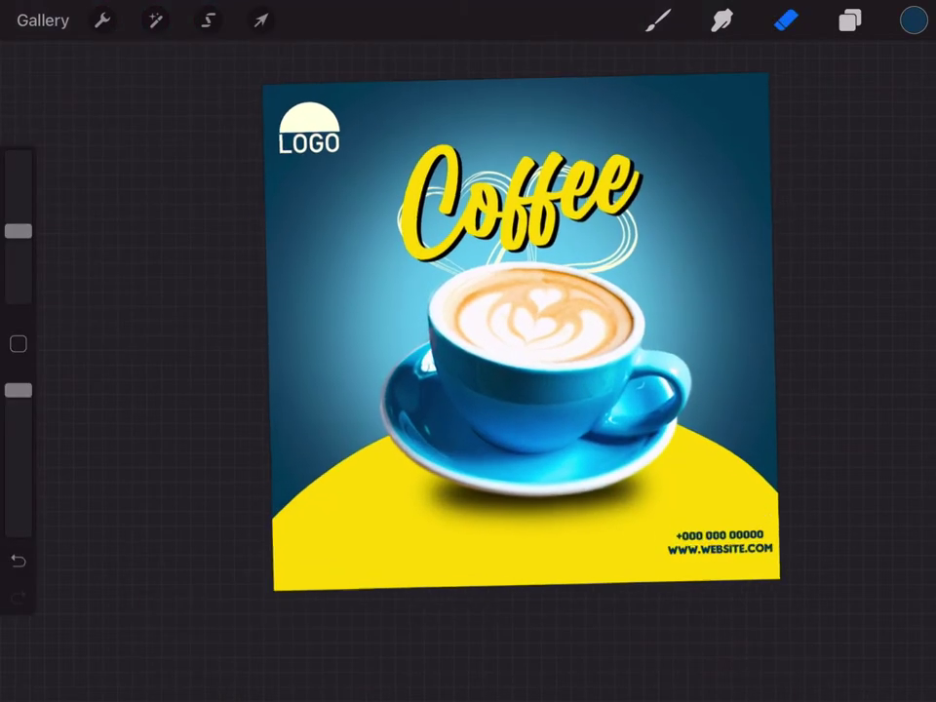
Drag a dark blue filled rectangle across the lower-left of the yellow arc.
scroll(526, 331, up, 2)
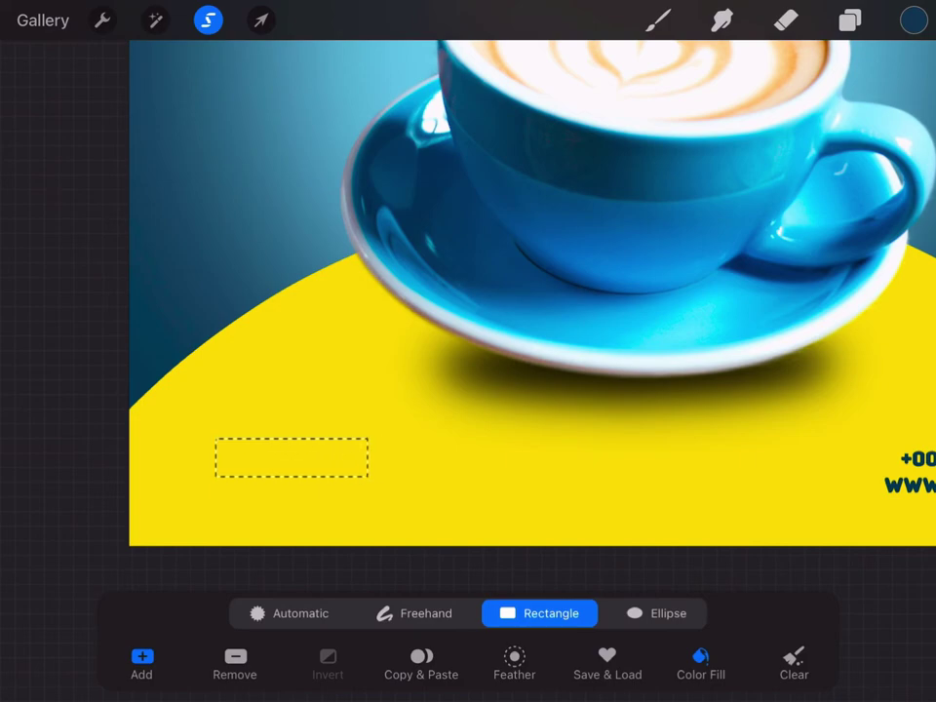
drag(315, 473, 390, 473)
On a new layer, draw a perfect QuickShape circle near the bar's left end and fill it dark blue.
key(b)
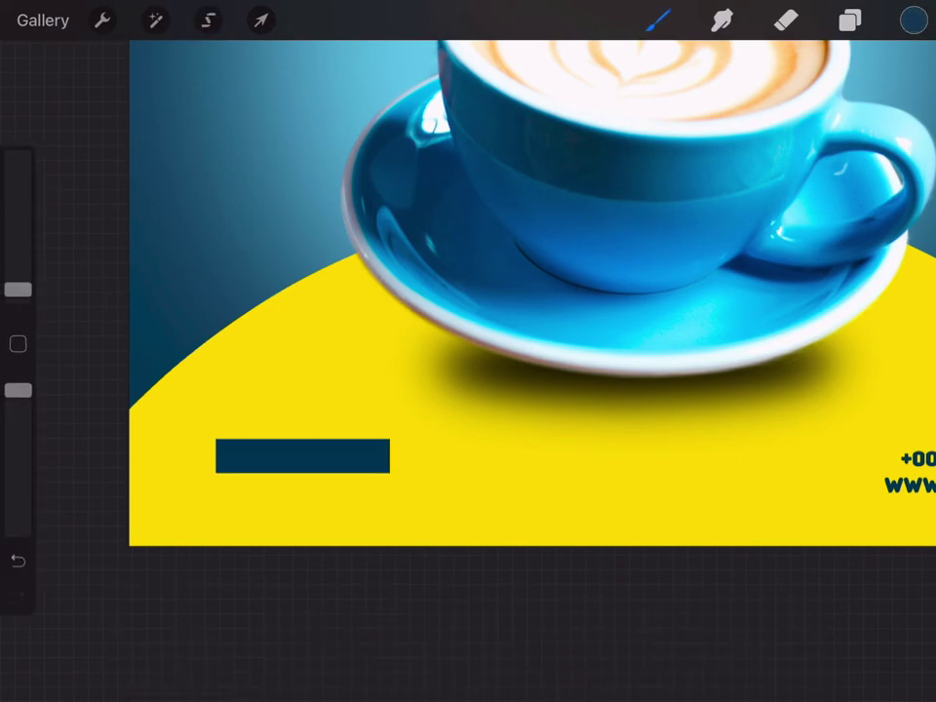
click(849, 20)
click(892, 86)
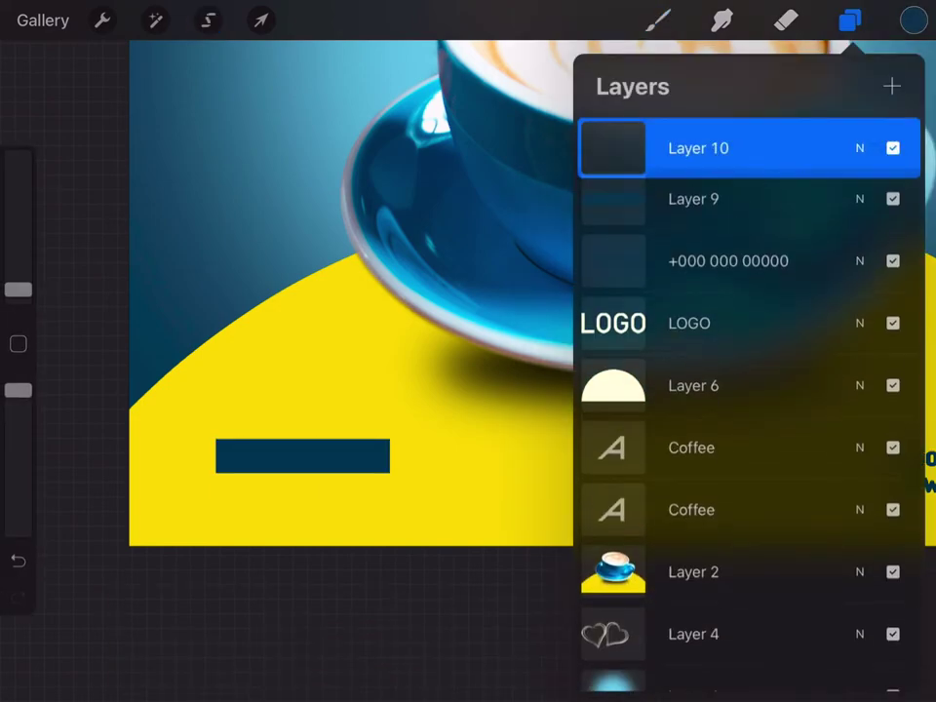
click(849, 20)
scroll(292, 458, up, 5)
scroll(292, 458, up, 3)
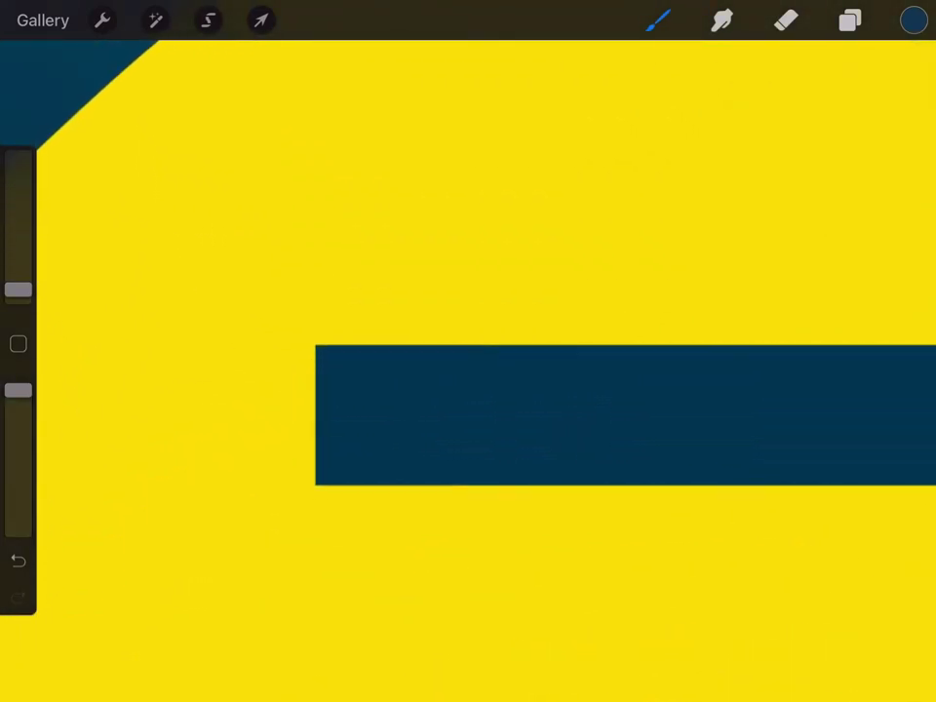
drag(292, 347, 313, 482)
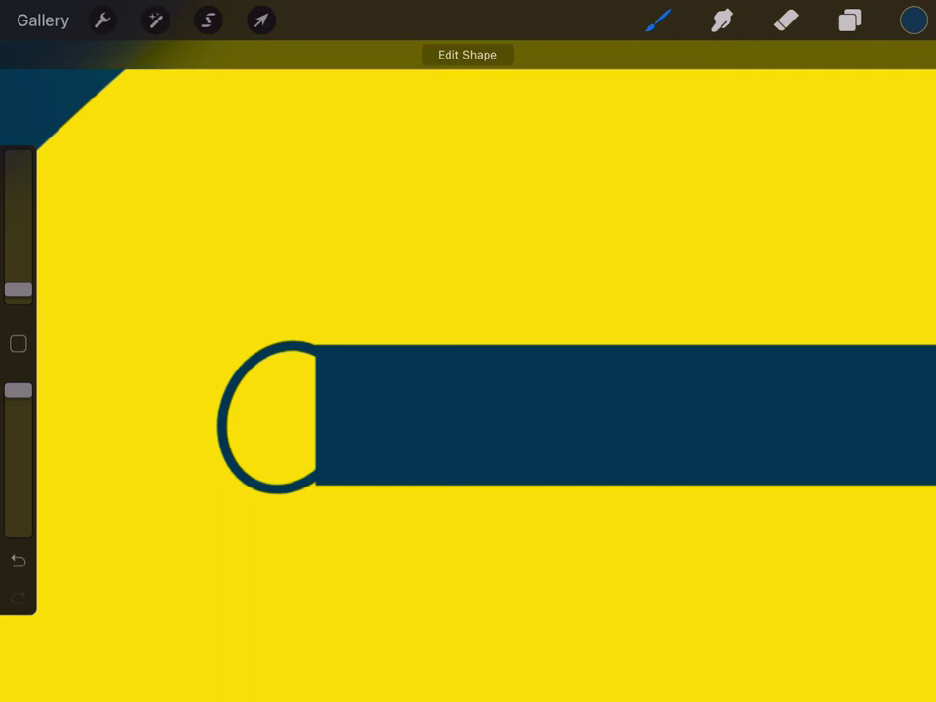
click(467, 55)
click(515, 55)
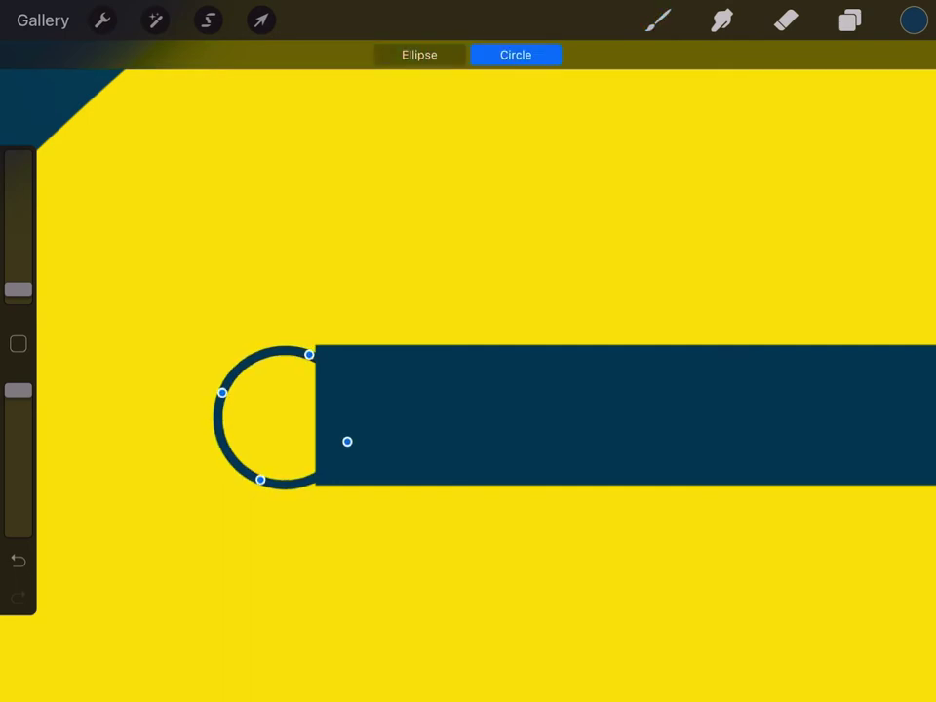
drag(913, 20, 280, 419)
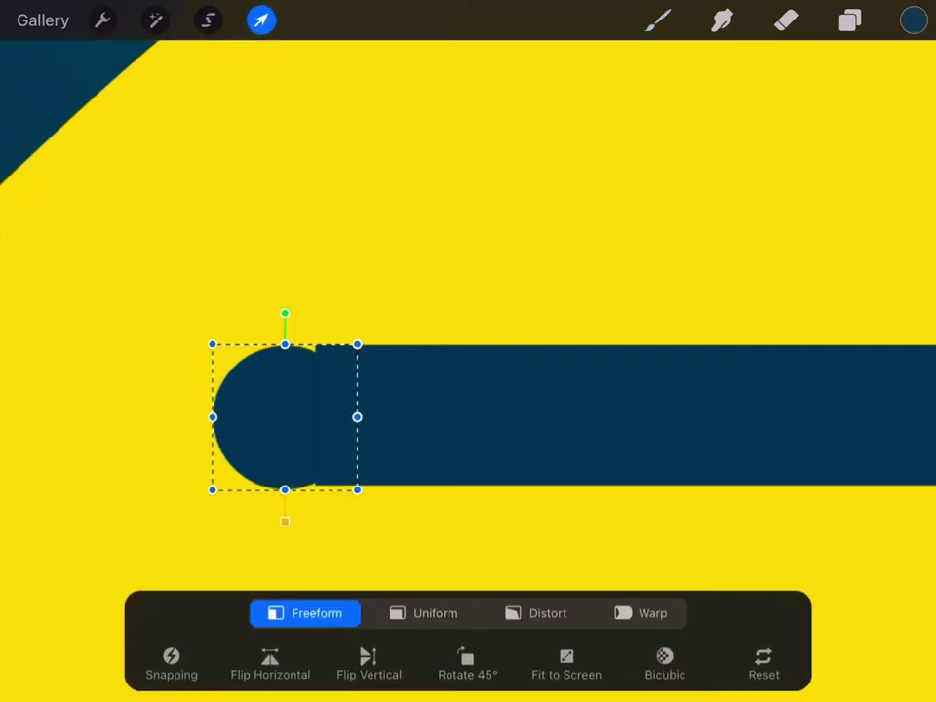
Align the circle with the bar's left end and shrink it proportionally to the bar height.
scroll(313, 493, up, 5)
drag(252, 330, 319, 330)
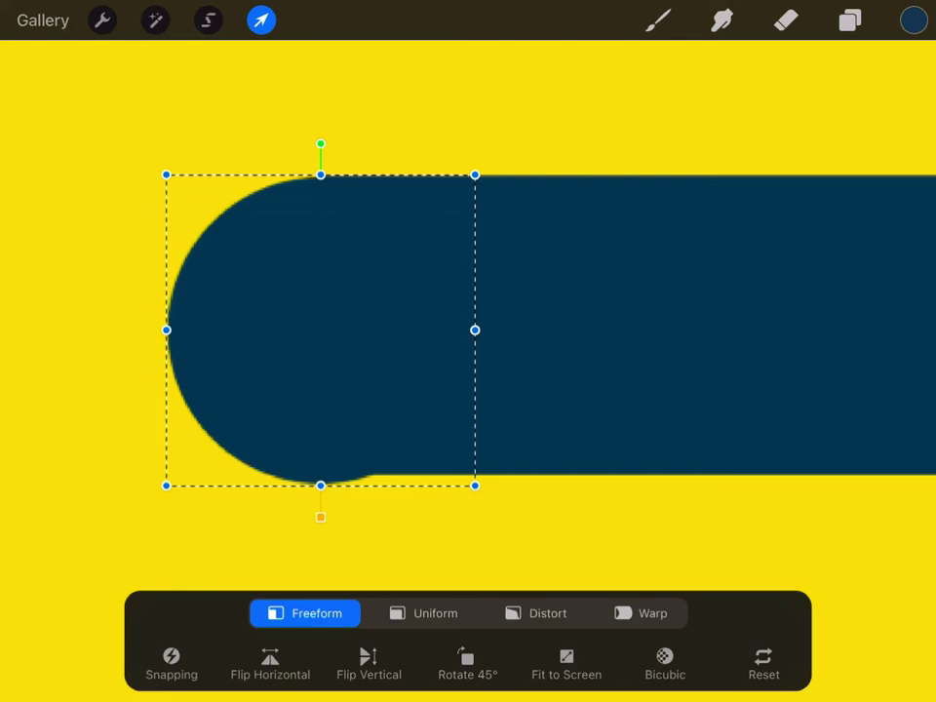
click(425, 613)
drag(474, 484, 464, 475)
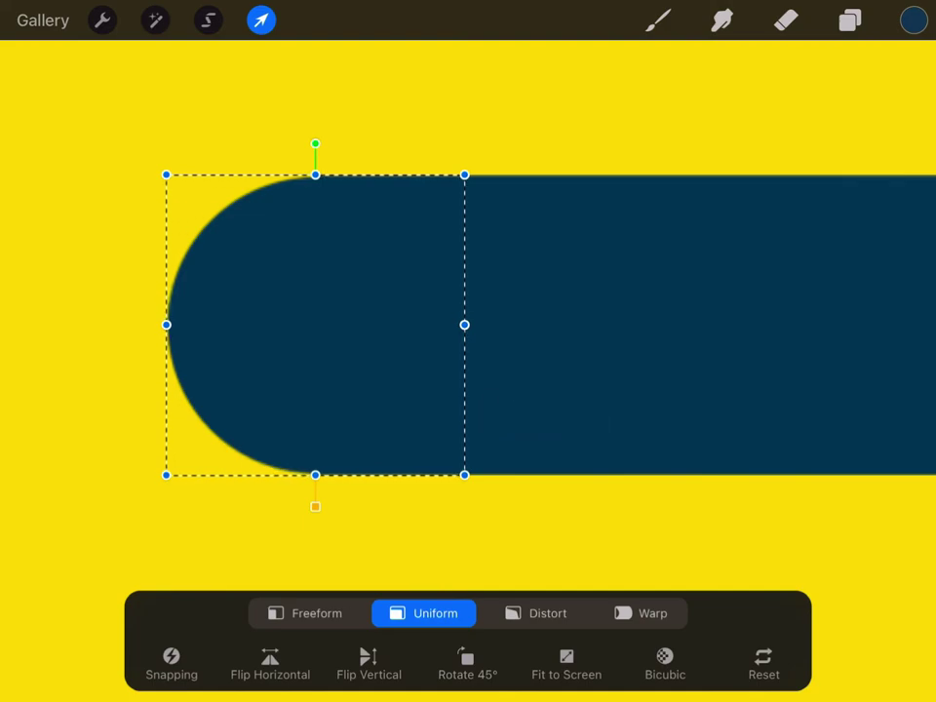
Duplicate the circle layer and move the copy to the bar's right end.
click(850, 19)
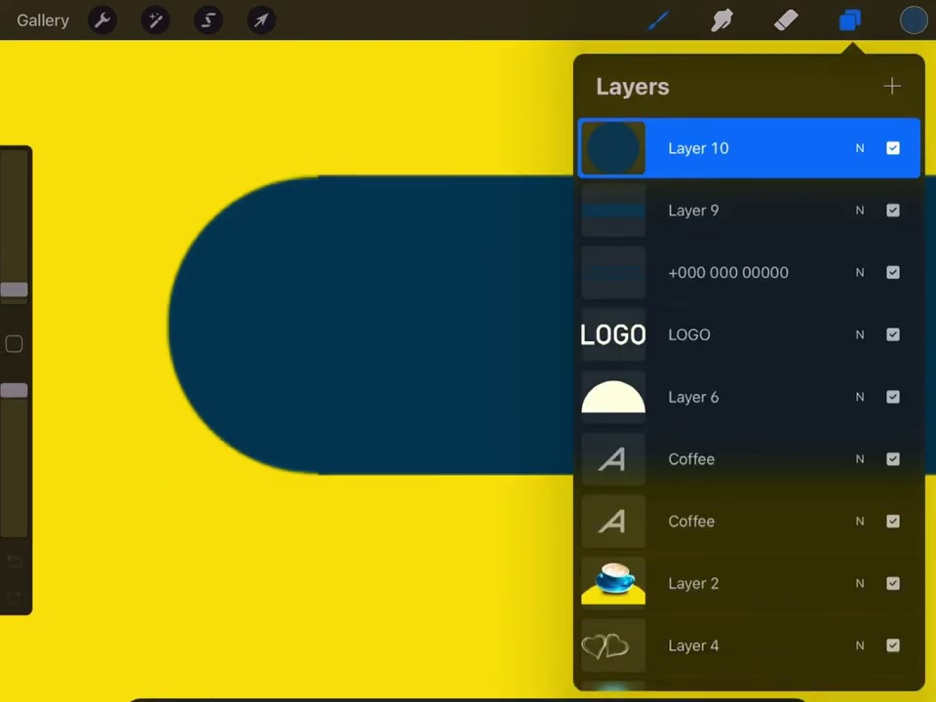
mouse_move(799, 148)
mouse_down()
mouse_move(643, 148)
mouse_move(799, 148)
mouse_up()
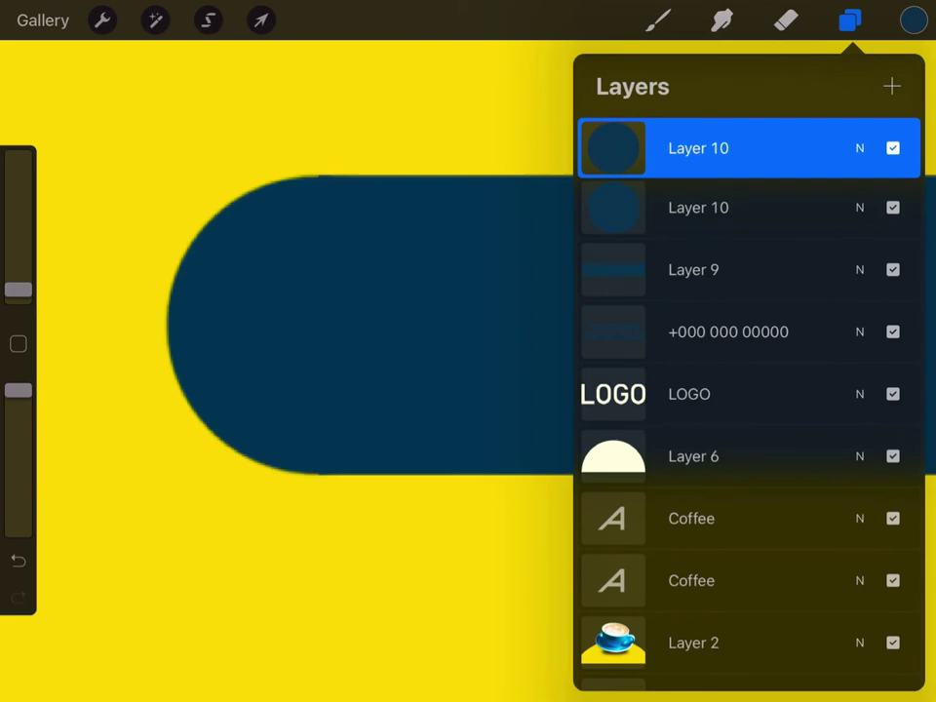
click(658, 19)
click(262, 19)
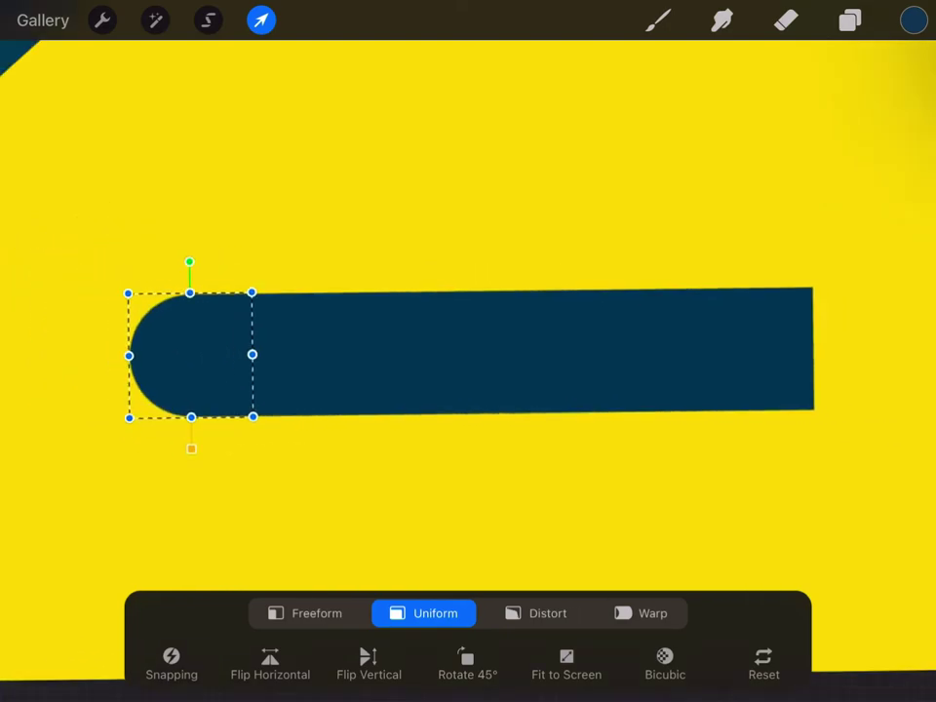
drag(290, 340, 602, 338)
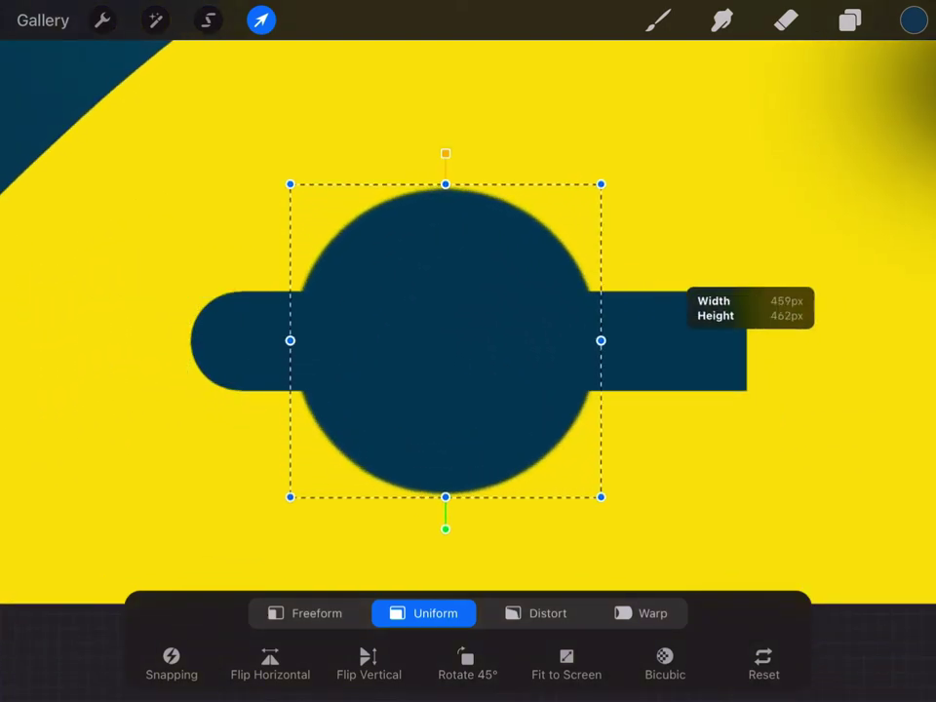
key(ctrl+z)
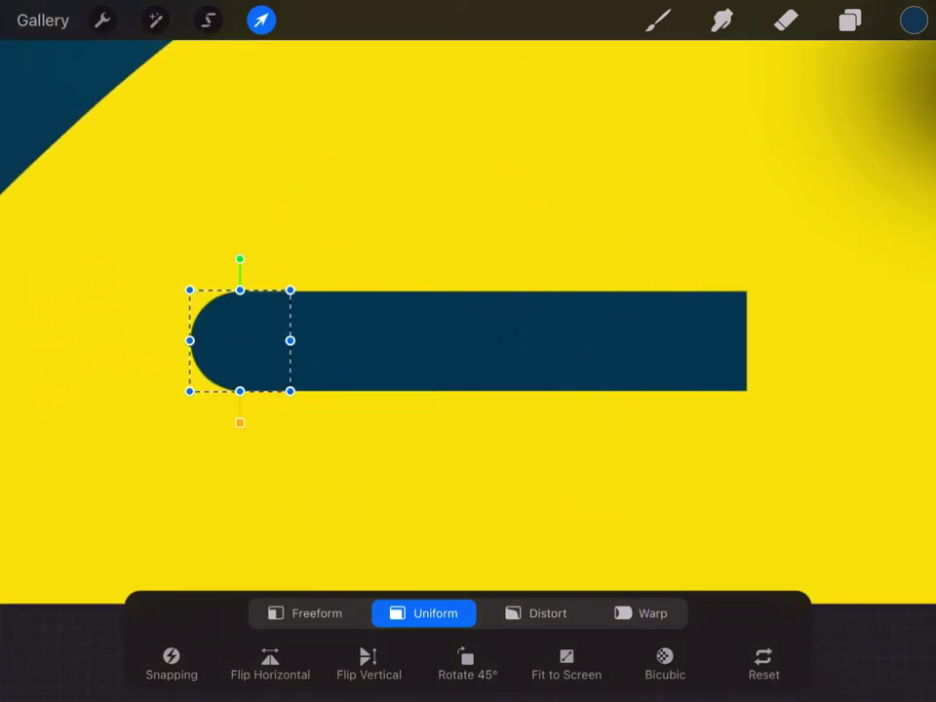
mouse_move(240, 340)
mouse_down()
mouse_move(670, 354)
mouse_move(757, 338)
mouse_up()
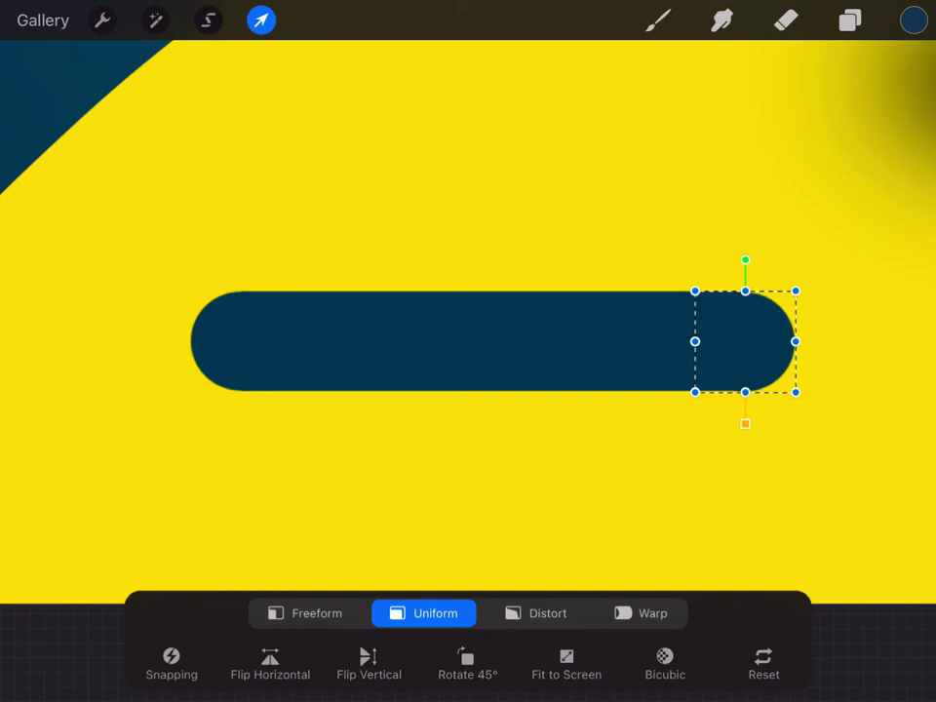
Fine-tune the right cap's position and size to match the bar.
scroll(828, 361, up, 2)
scroll(828, 361, up, 2)
scroll(829, 360, up, 3)
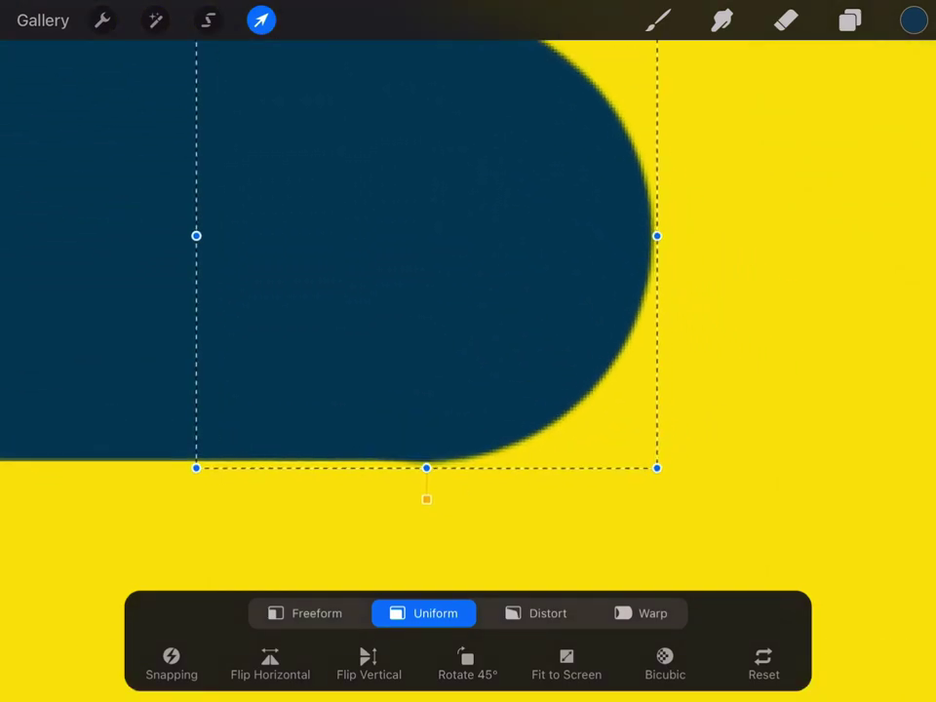
scroll(467, 293, down, 2)
scroll(468, 293, down, 1)
mouse_move(498, 303)
mouse_down()
mouse_move(488, 290)
mouse_move(477, 301)
mouse_move(498, 298)
mouse_up()
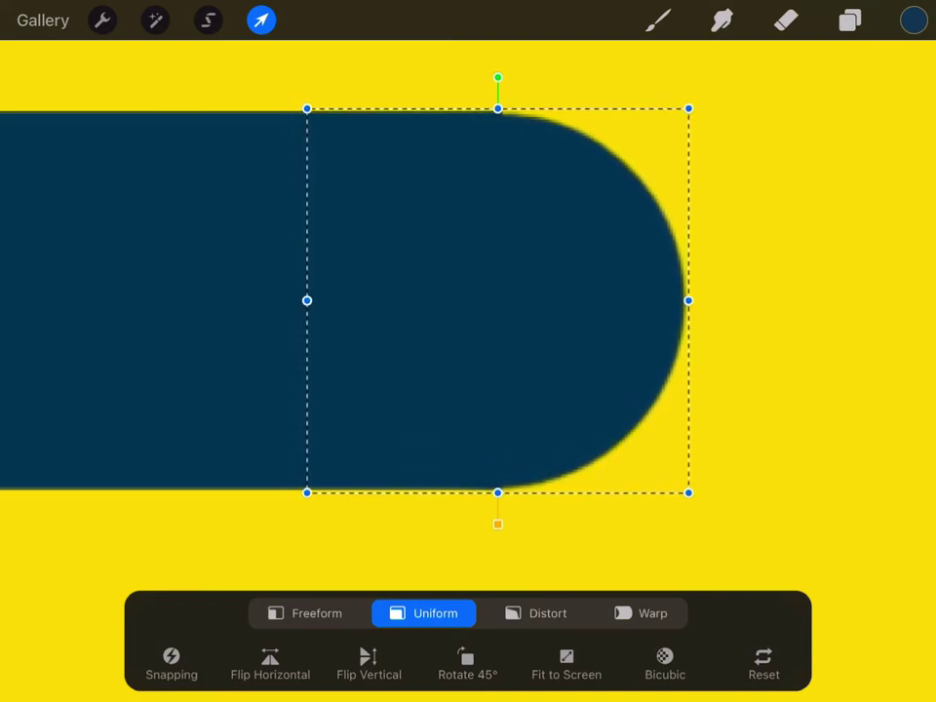
drag(497, 297, 497, 296)
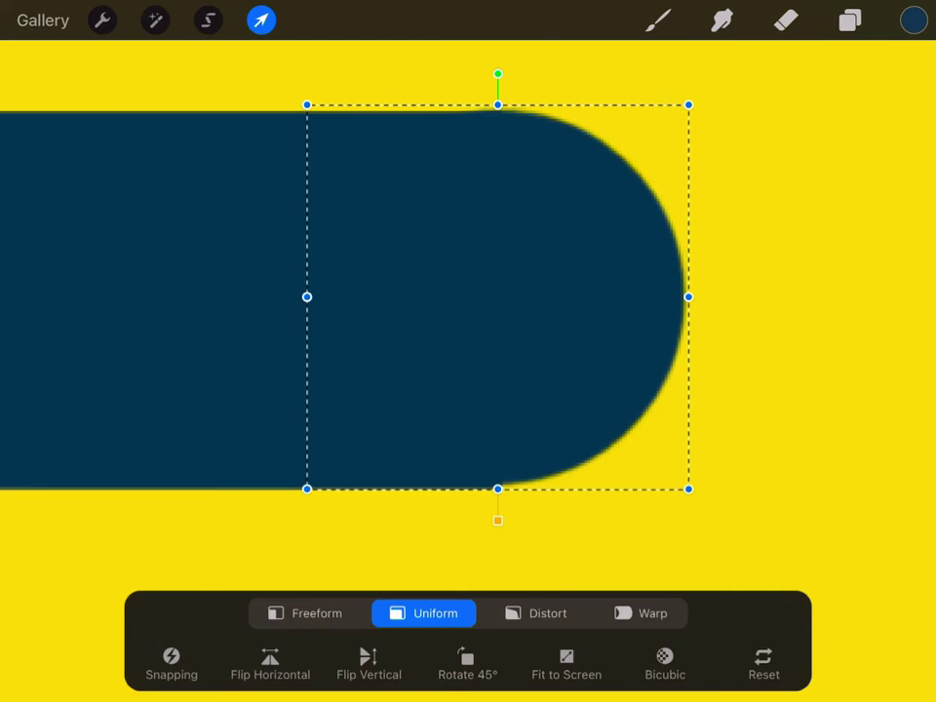
drag(688, 488, 693, 493)
click(658, 20)
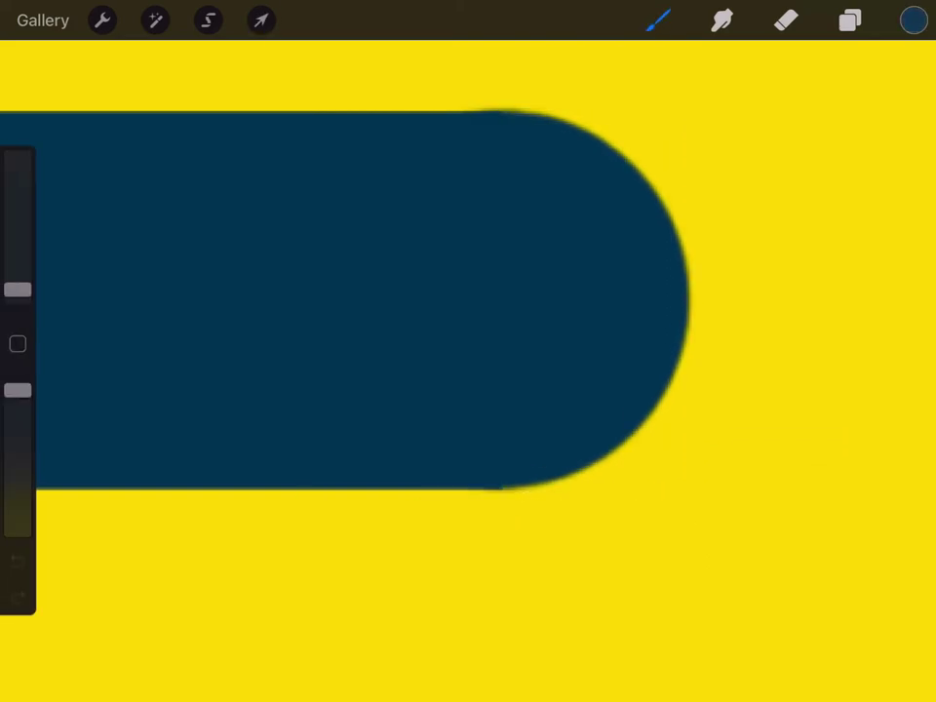
Add a new text element via Actions > Add > Add text.
scroll(468, 351, down, 5)
scroll(243, 637, up, 3)
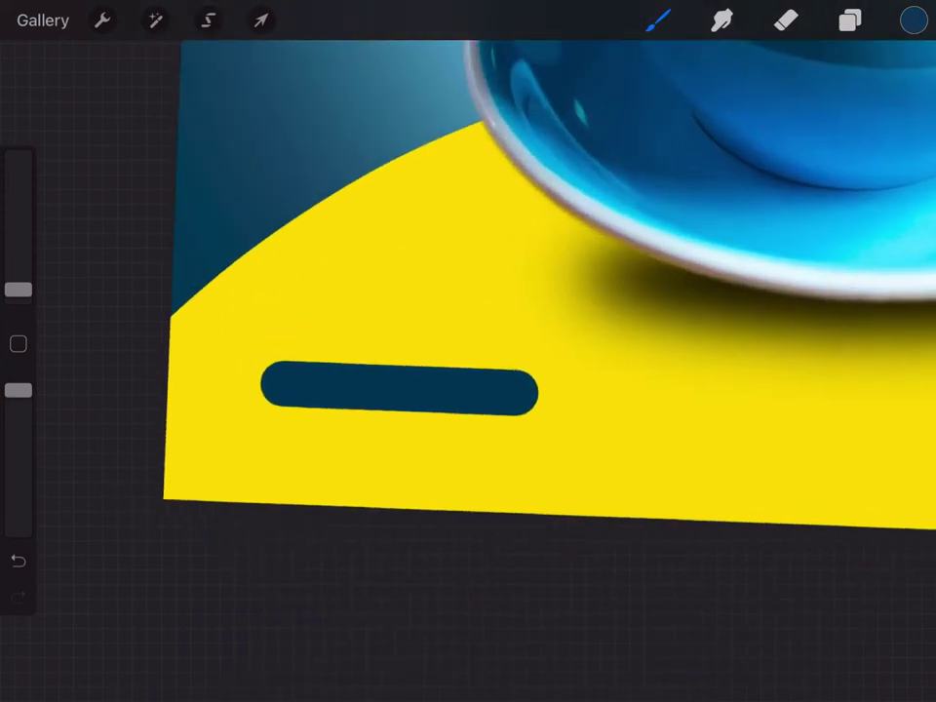
scroll(396, 389, up, 2)
scroll(371, 377, up, 3)
click(103, 20)
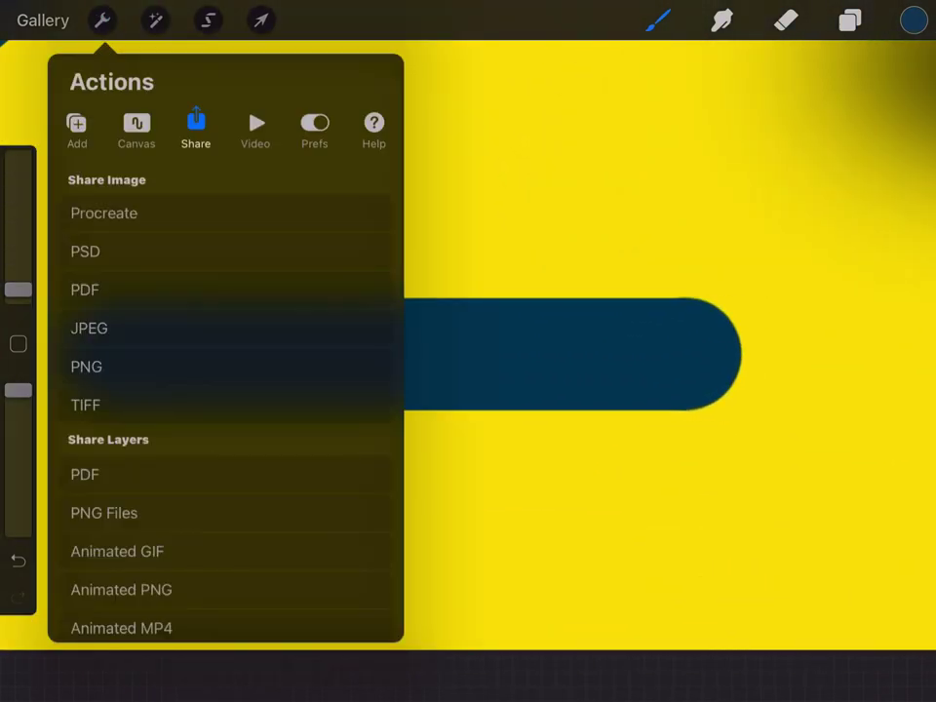
click(76, 127)
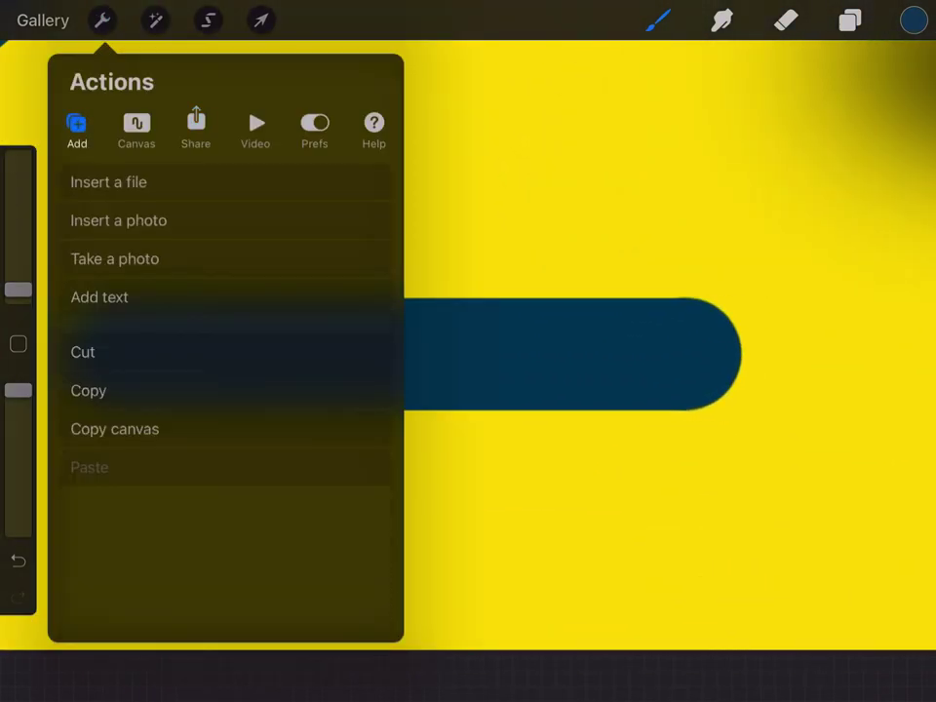
click(99, 296)
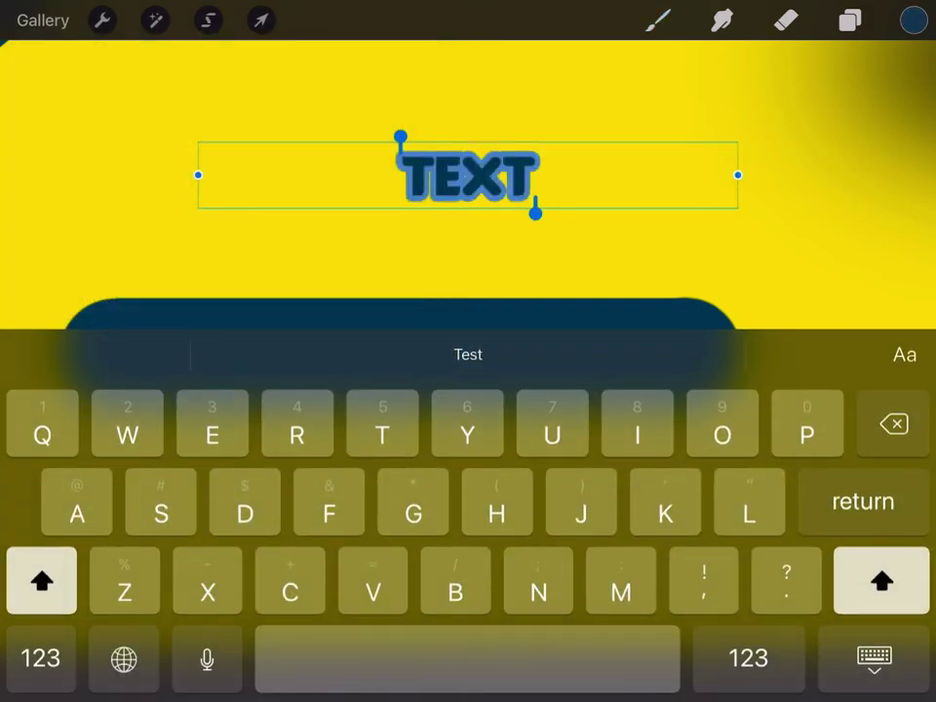
Colour the text light blue and type 'Join us'.
click(913, 20)
click(709, 175)
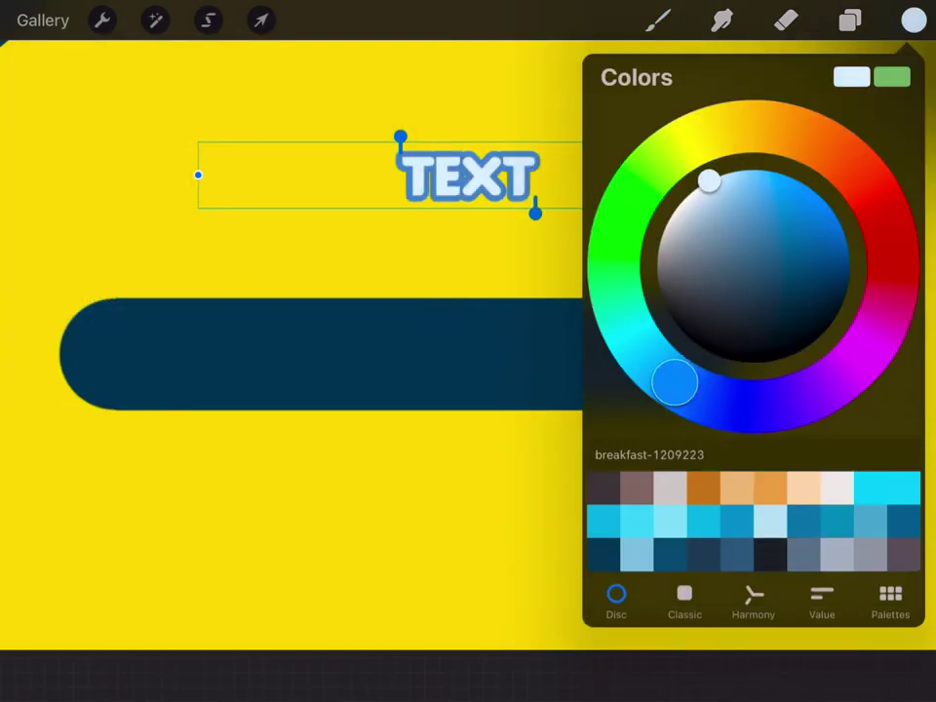
click(913, 20)
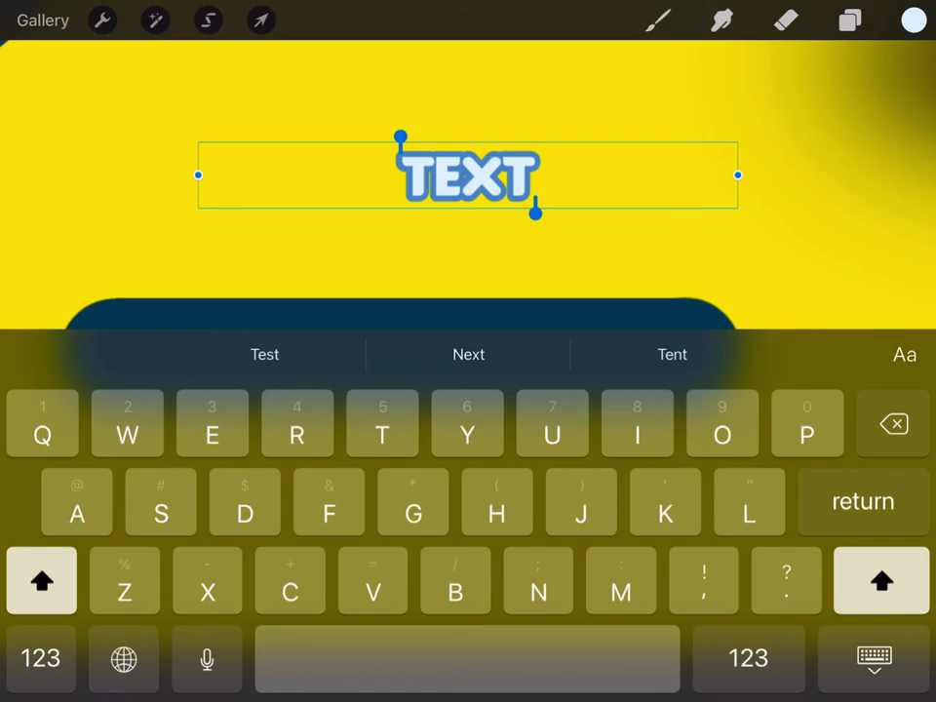
text(Joi)
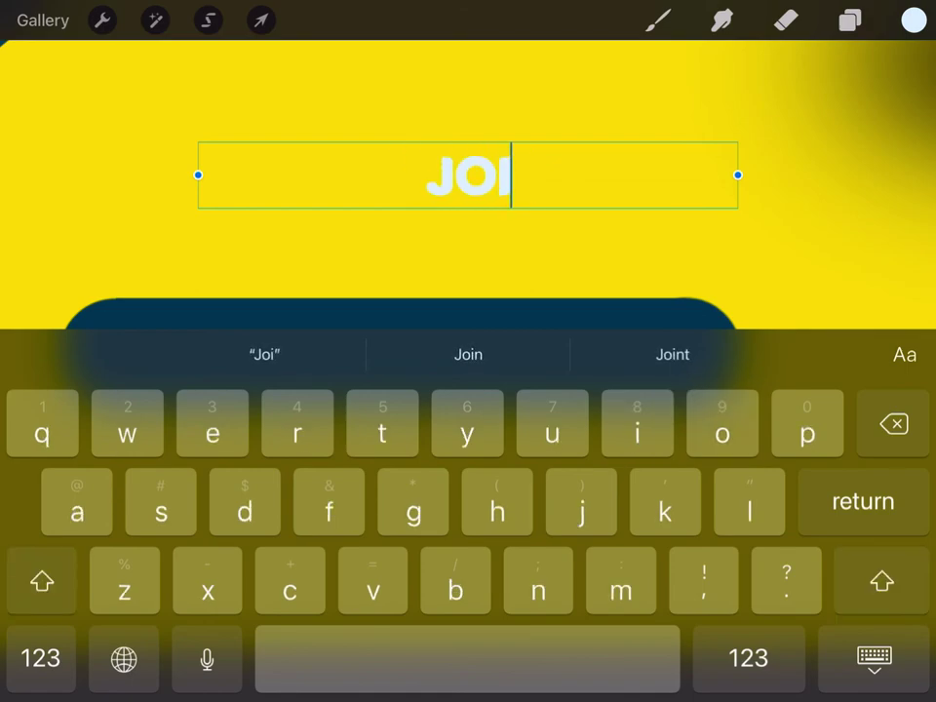
text(n us)
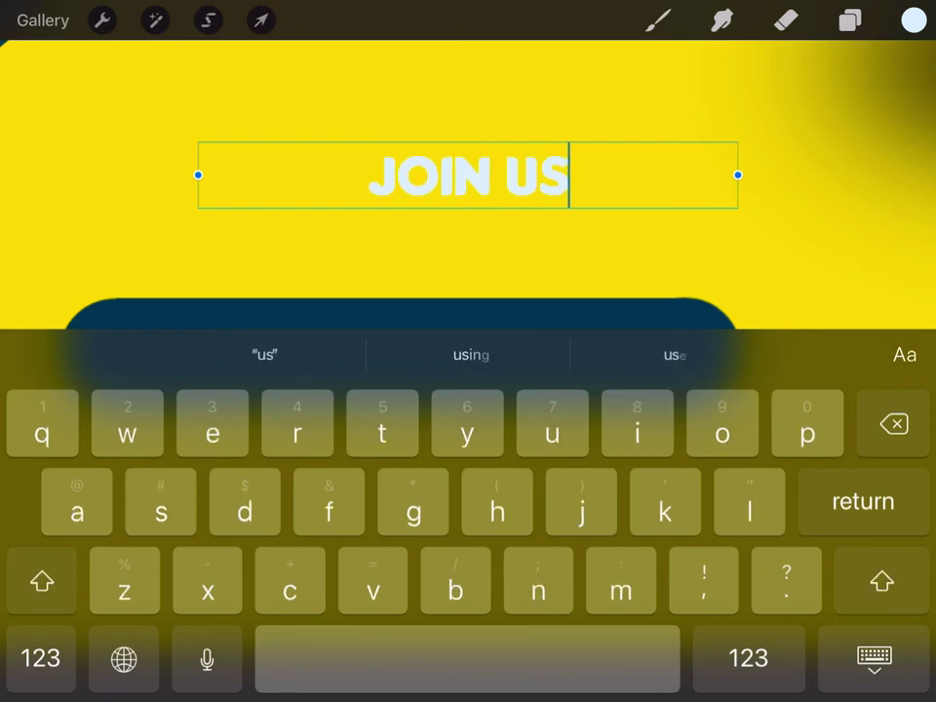
click(873, 658)
click(260, 20)
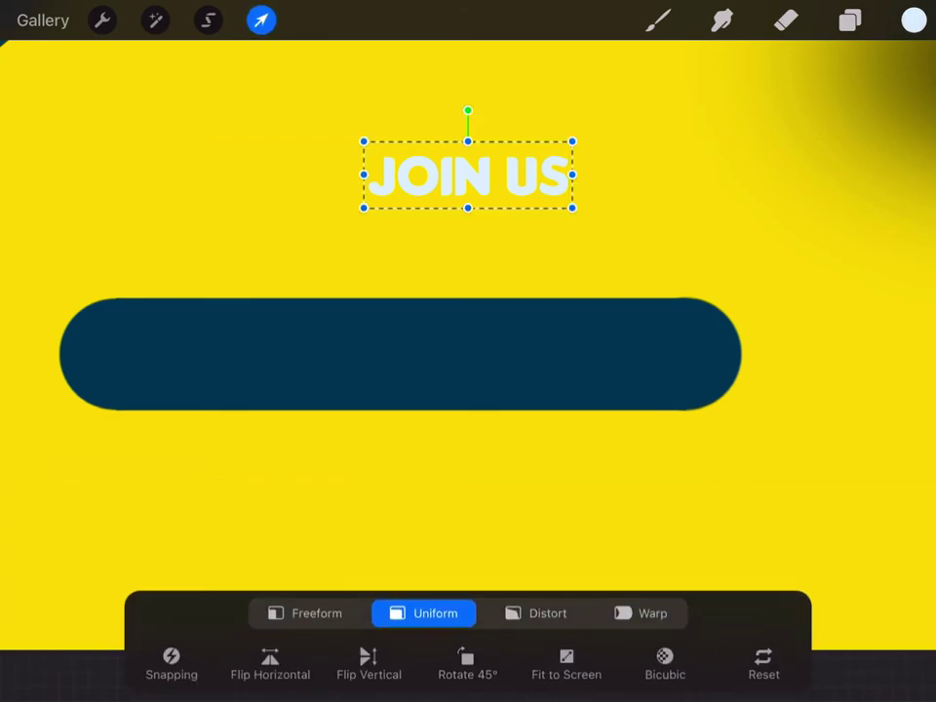
Move JOIN US into the pill's left end and remove the two Layer 10 layers.
drag(468, 174, 217, 350)
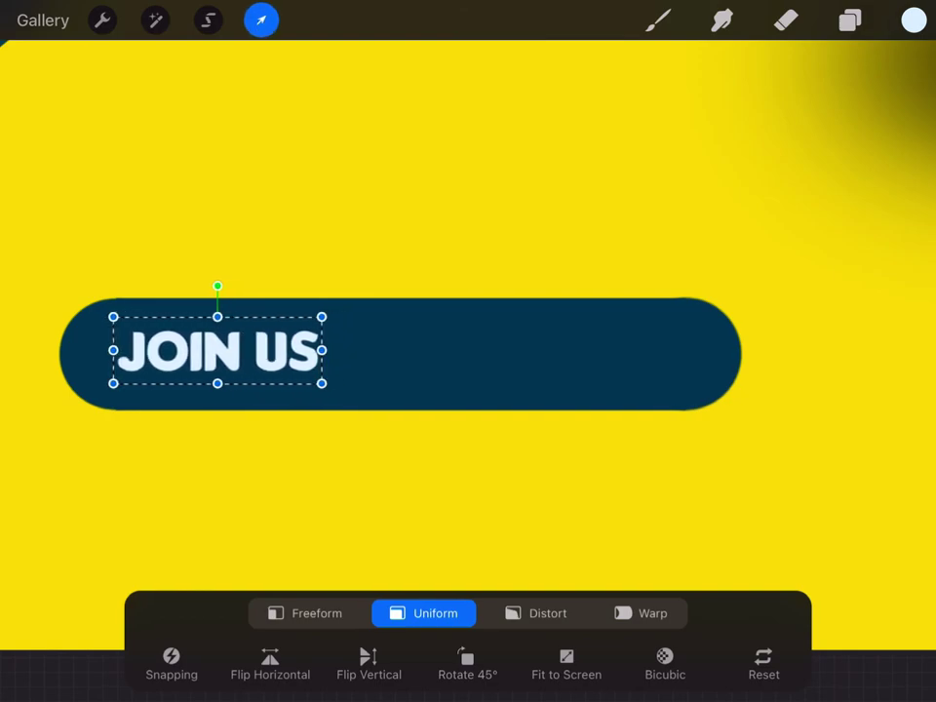
click(658, 20)
click(849, 19)
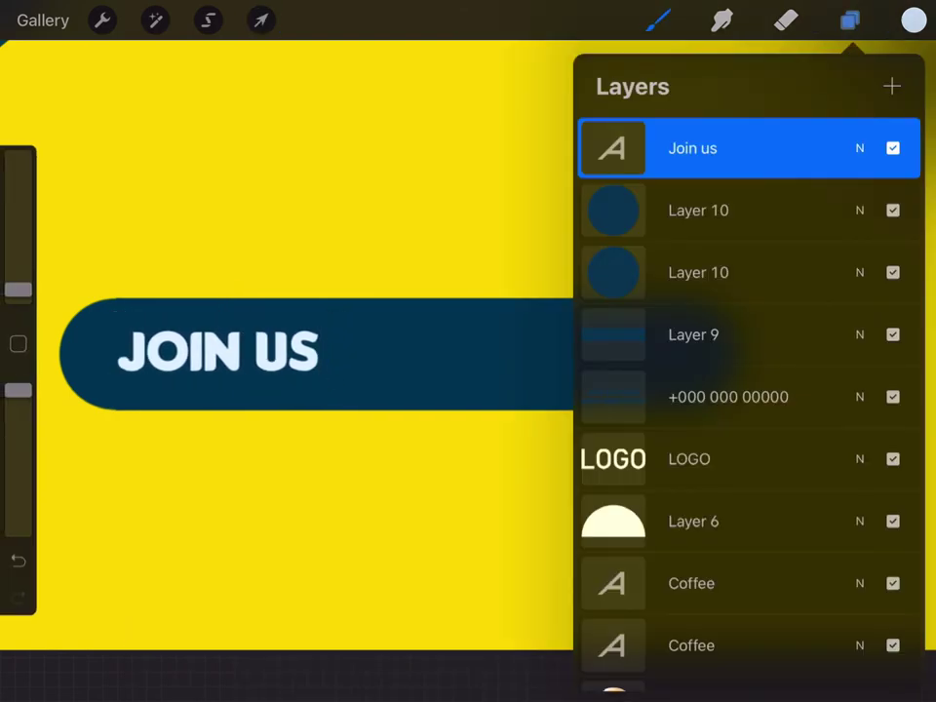
key(ctrl+z)
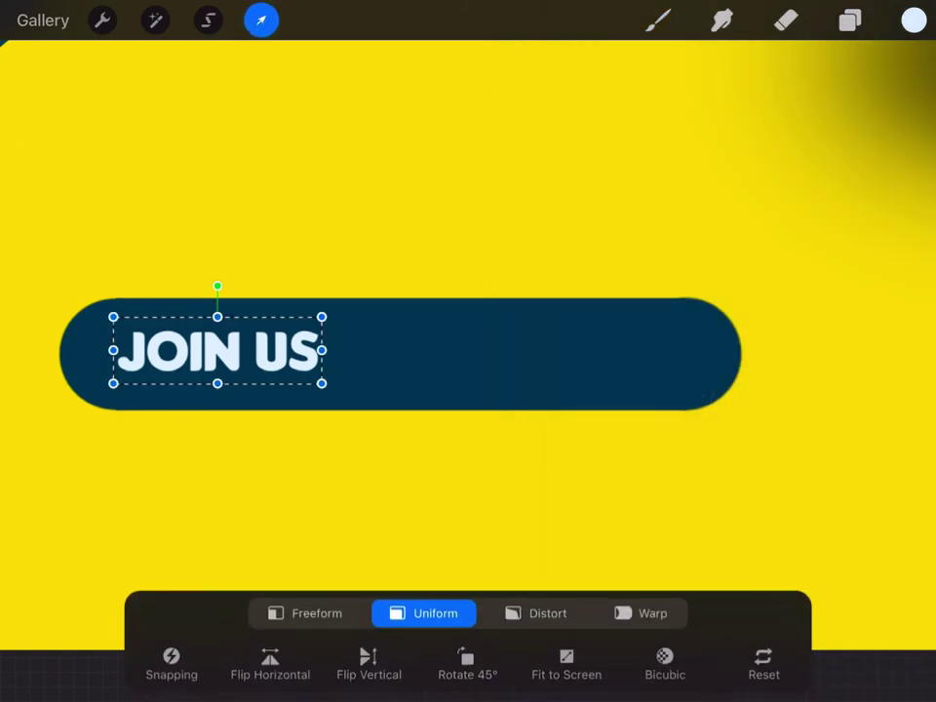
Select Layer 9 with the dark pill and transform it with non-proportional stretching.
click(260, 19)
click(849, 19)
click(693, 209)
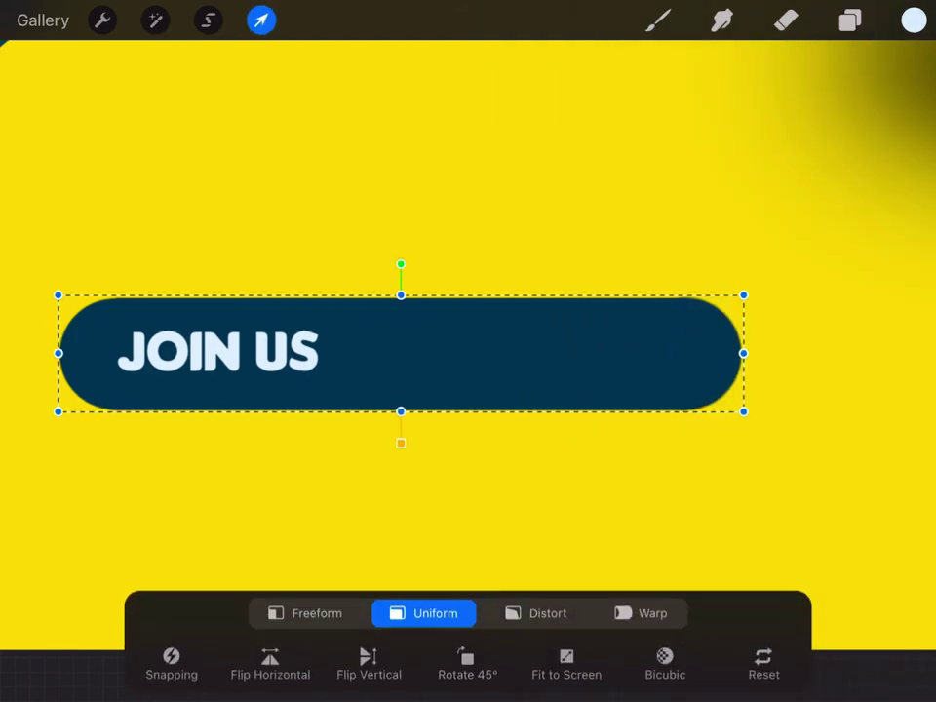
click(305, 612)
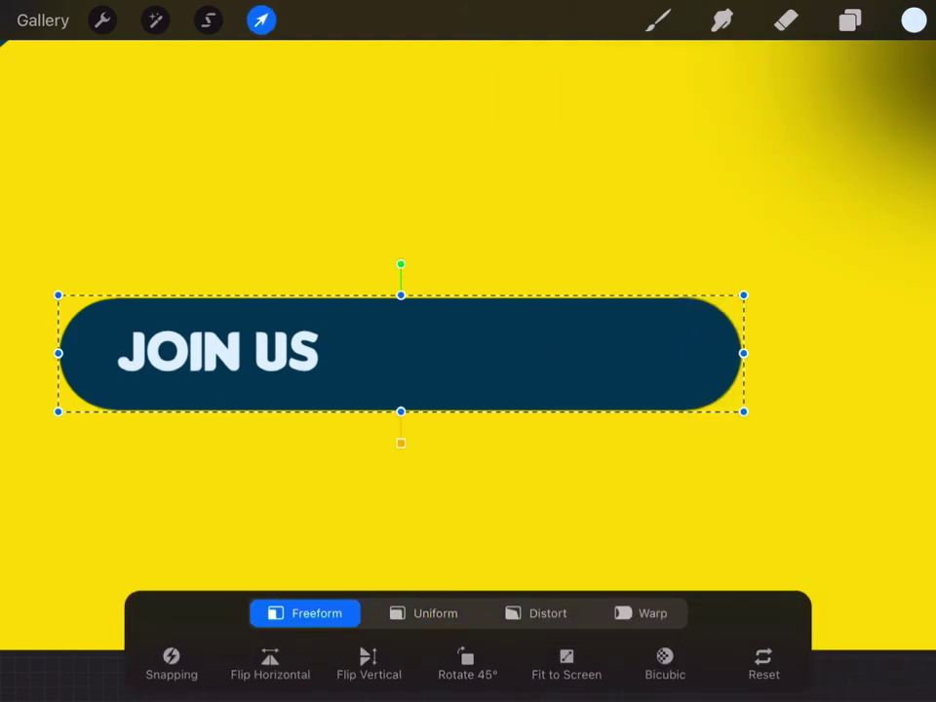
Shrink the dark blue pill and stretch it to snugly frame the JOIN US text at lower left.
mouse_move(743, 353)
mouse_down()
mouse_move(445, 353)
mouse_move(791, 353)
mouse_up()
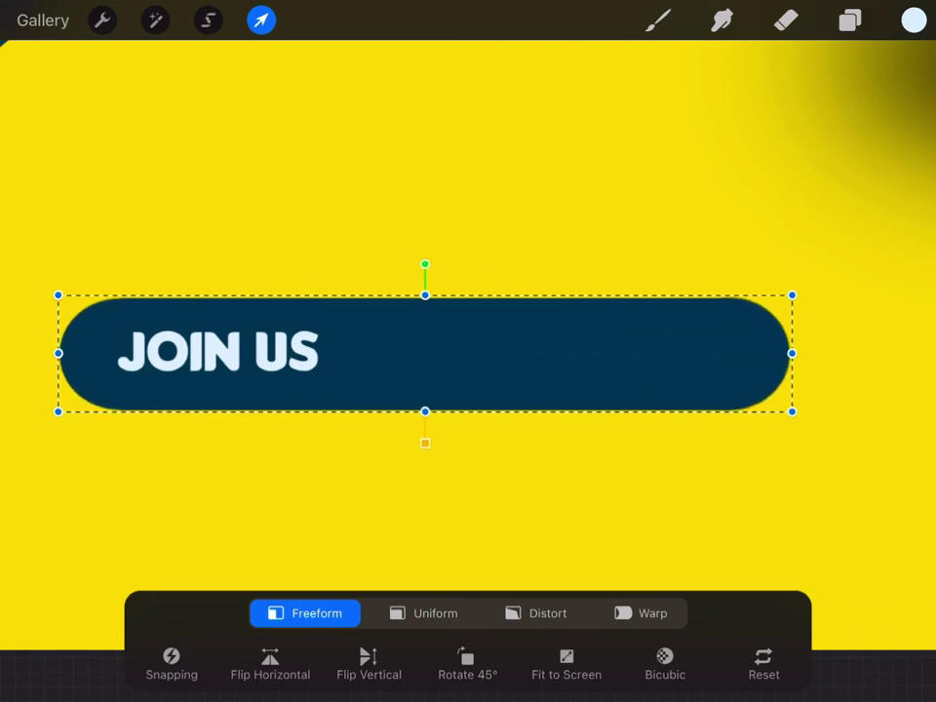
key(ctrl+z)
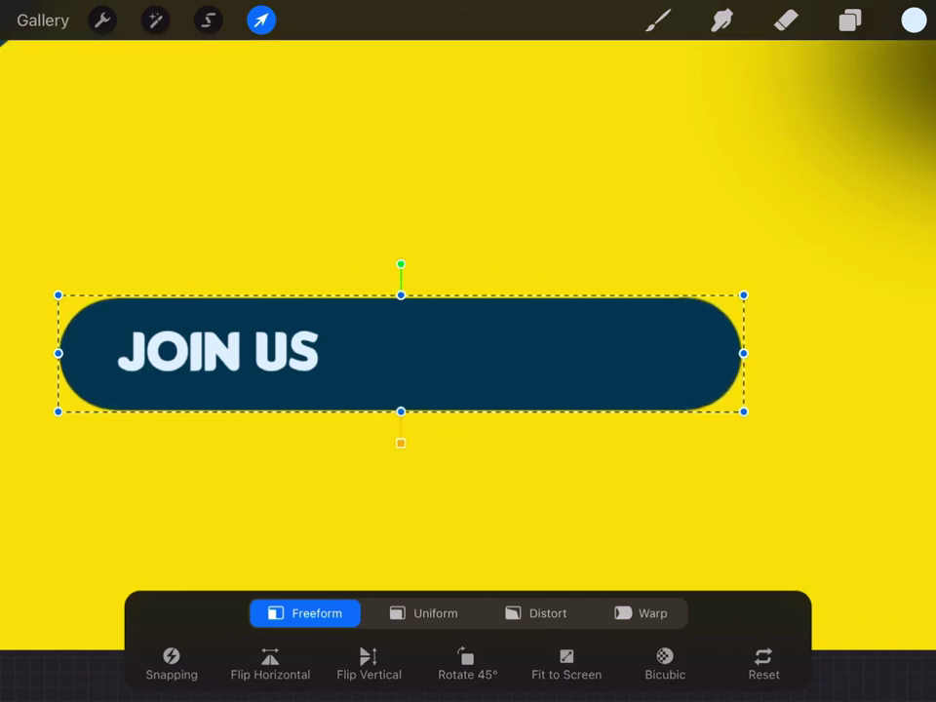
click(423, 612)
drag(743, 353, 382, 321)
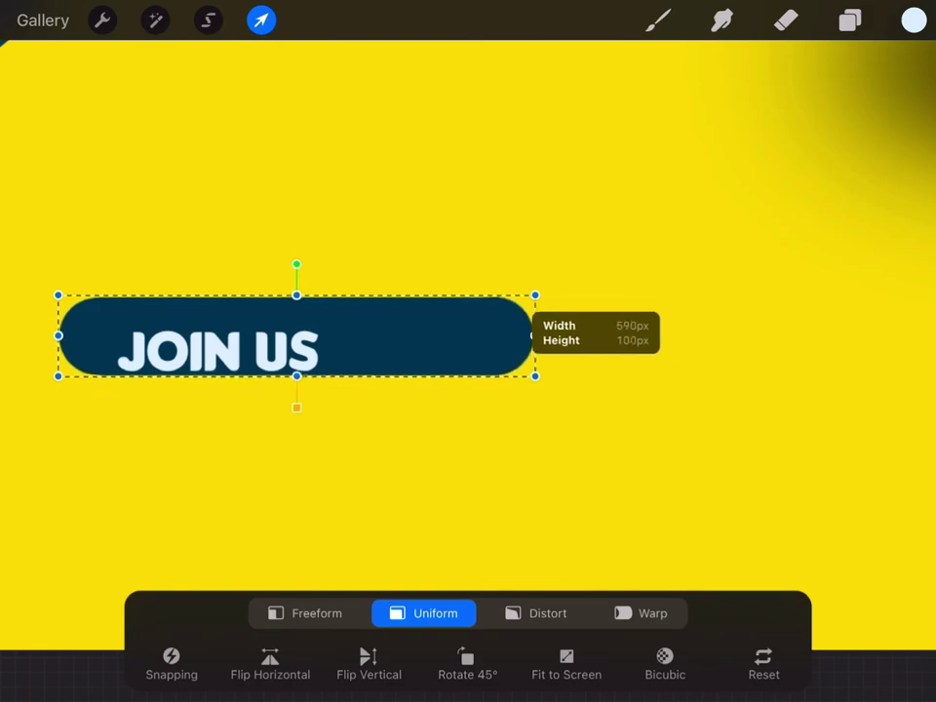
drag(220, 323, 230, 348)
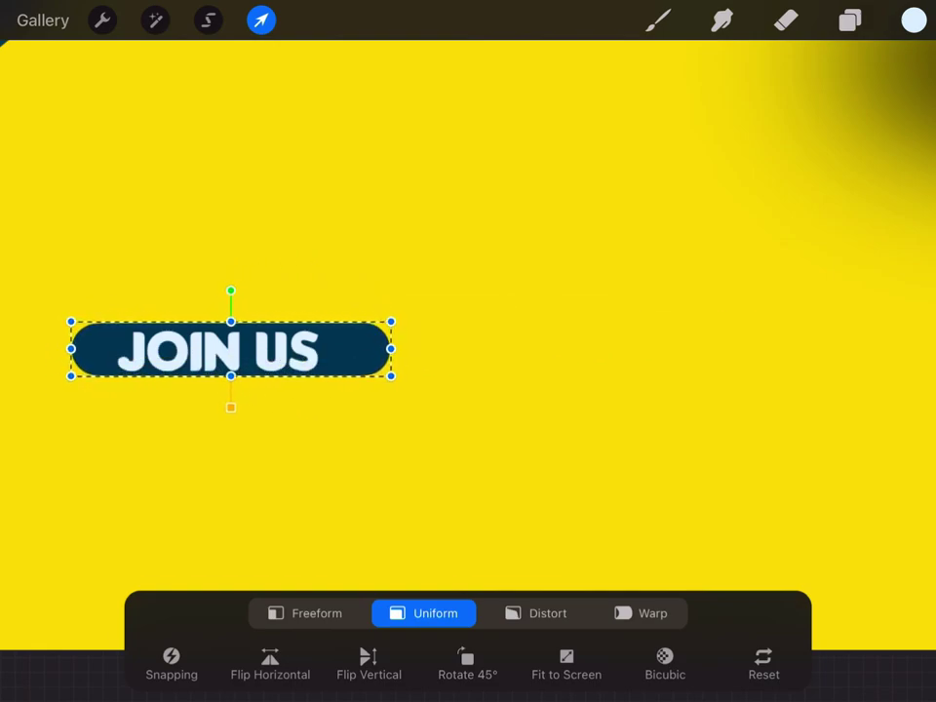
click(305, 612)
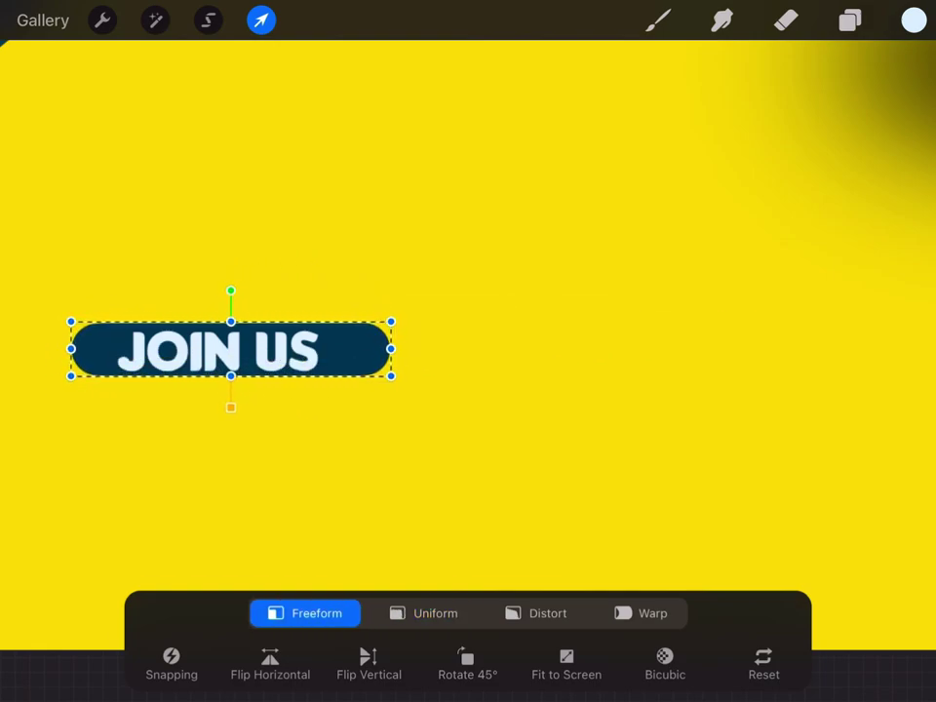
mouse_move(390, 348)
mouse_down()
mouse_move(689, 326)
mouse_move(842, 331)
mouse_move(827, 329)
mouse_up()
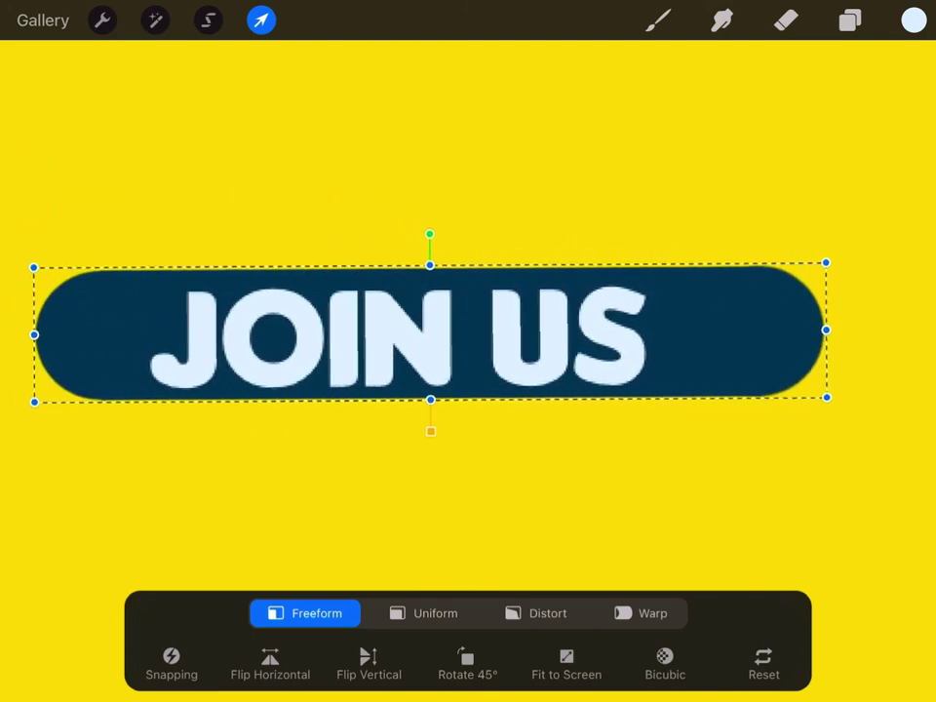
drag(430, 396, 431, 413)
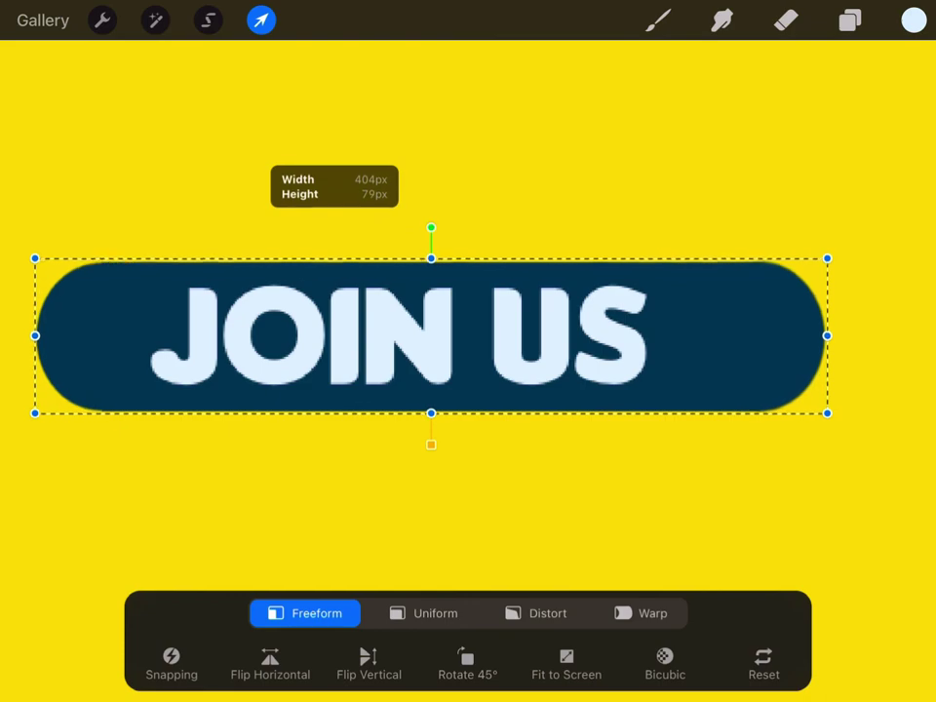
click(658, 20)
scroll(468, 351, down, 5)
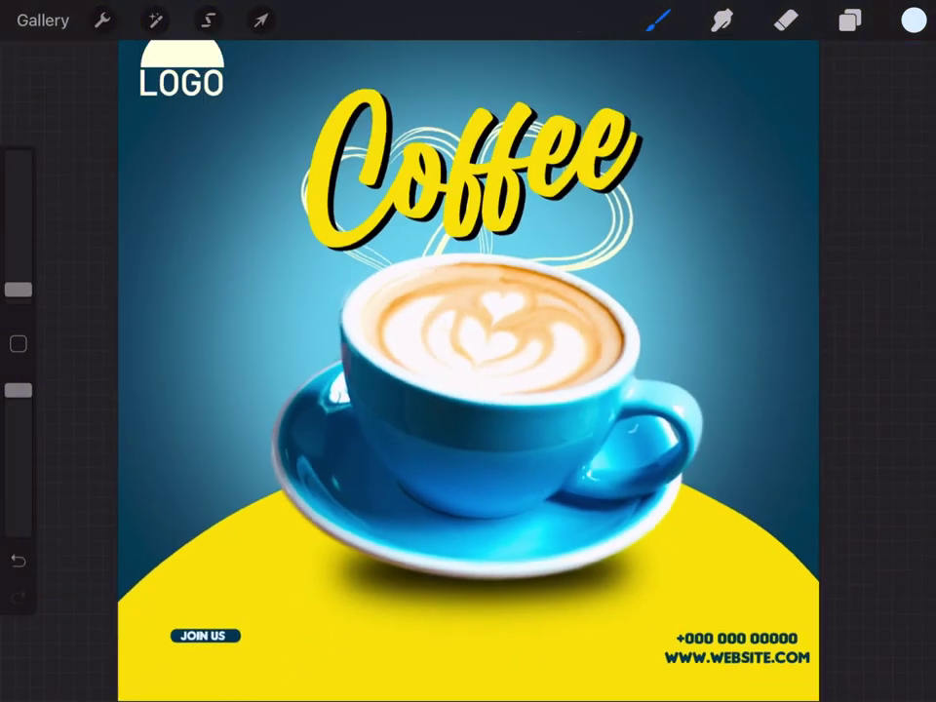
Widen and heighten the dark pill and centre it behind the JOIN US text.
scroll(205, 635, up, 2)
scroll(204, 636, up, 5)
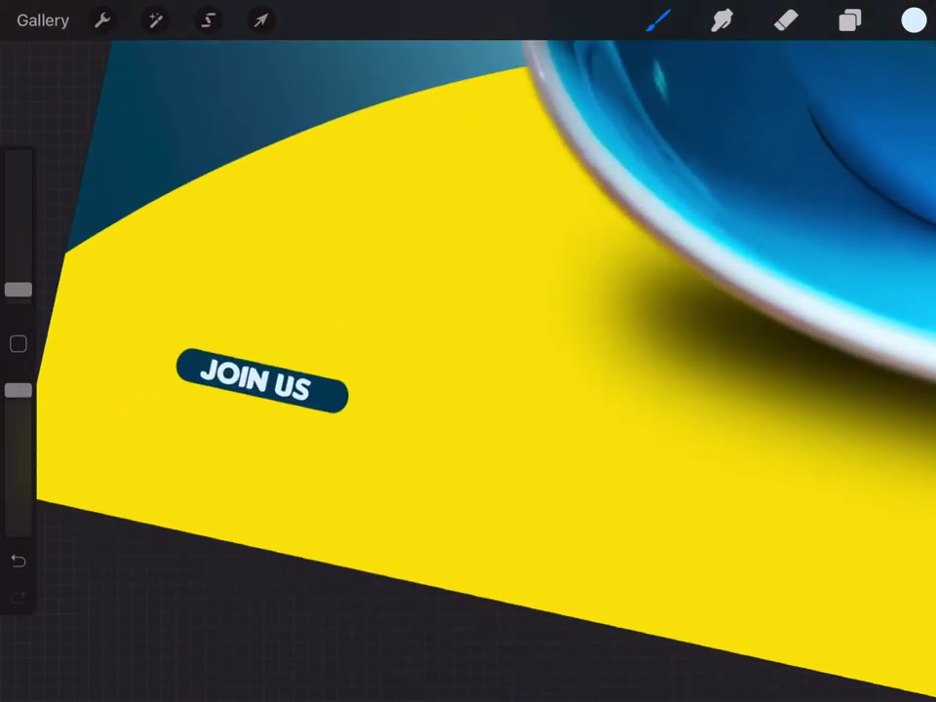
scroll(204, 636, up, 3)
scroll(205, 636, up, 2)
scroll(419, 365, up, 1)
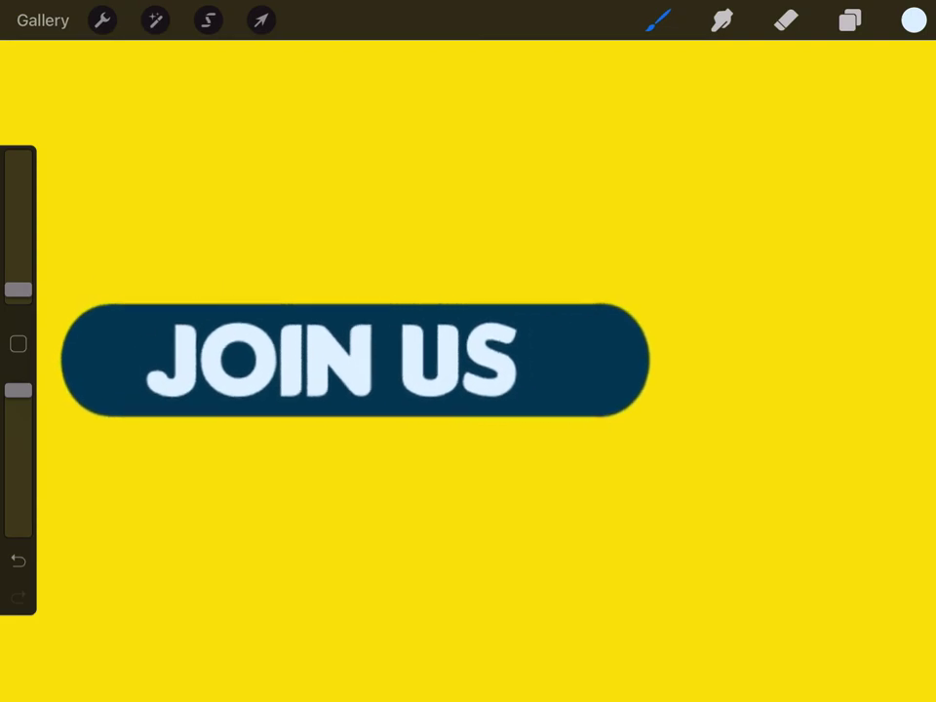
click(261, 20)
drag(650, 416, 729, 482)
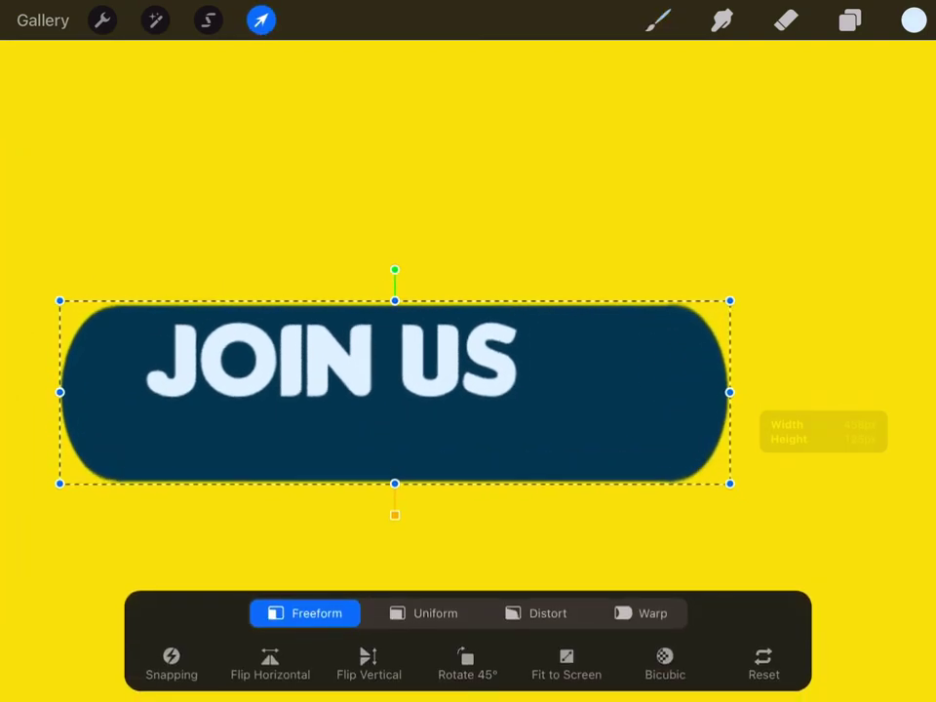
drag(729, 391, 766, 392)
drag(413, 300, 413, 349)
mouse_move(413, 416)
mouse_down()
mouse_move(390, 366)
mouse_move(379, 366)
mouse_up()
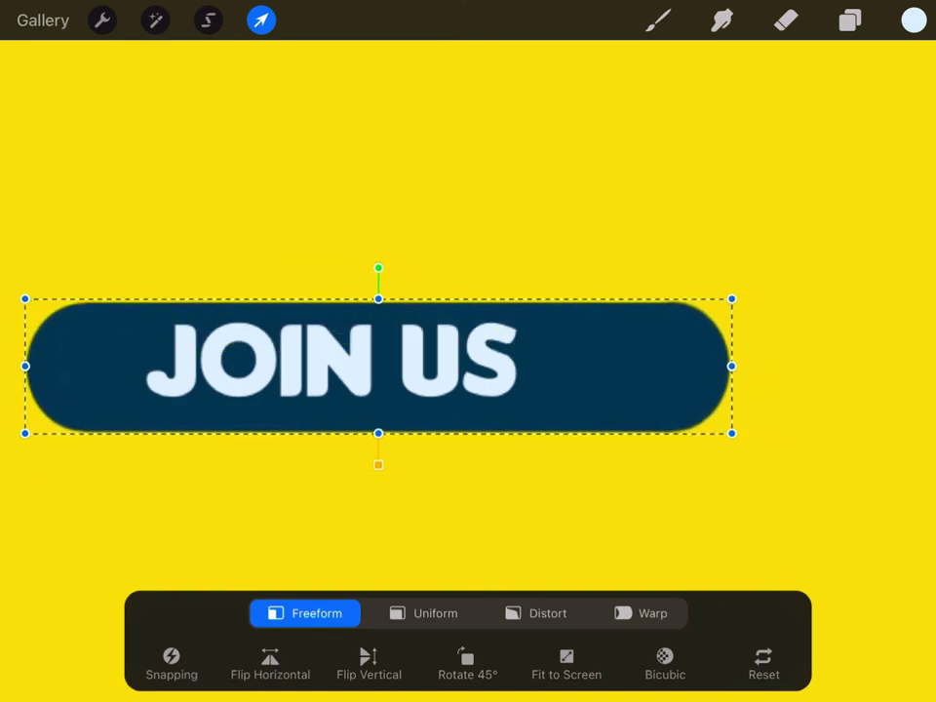
click(658, 20)
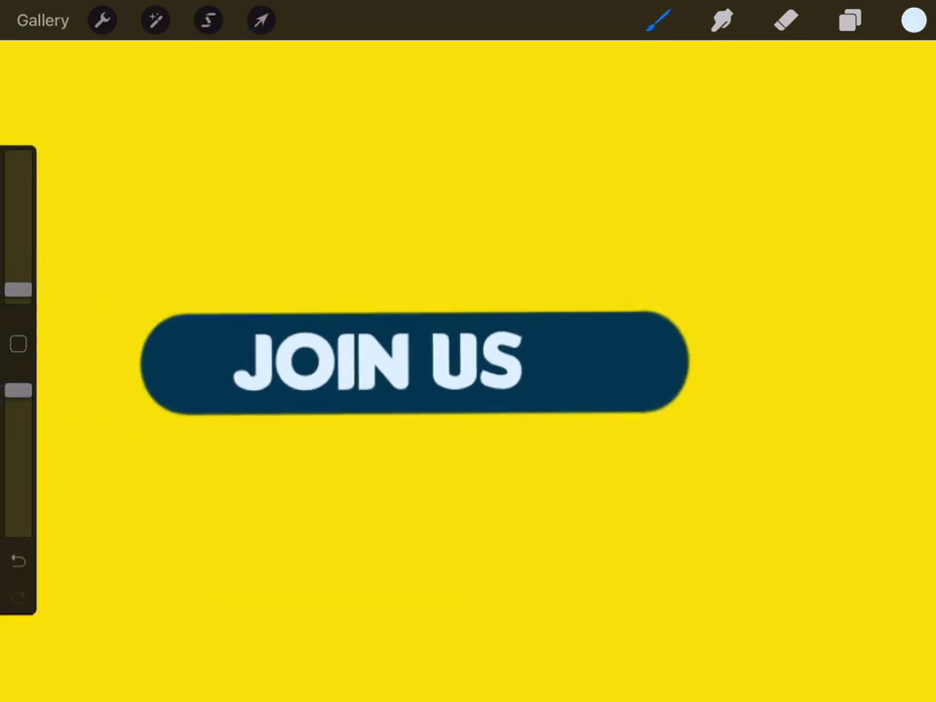
Merge the Join us text layer into Layer 9 and enlarge the button to 623×140 px.
scroll(468, 371, down, 5)
click(849, 20)
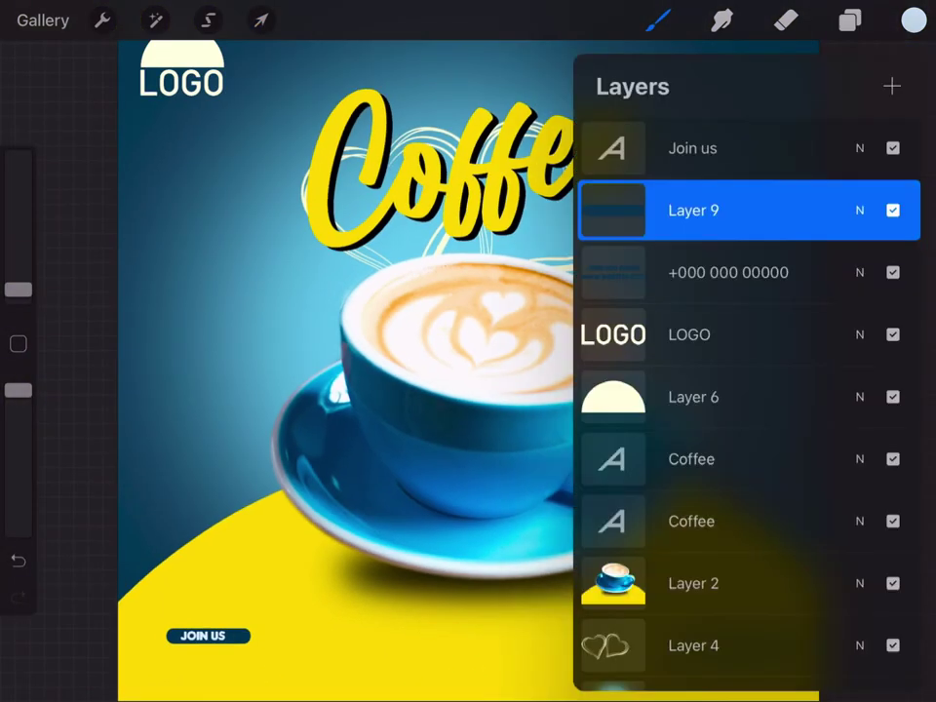
drag(741, 148, 740, 205)
click(260, 20)
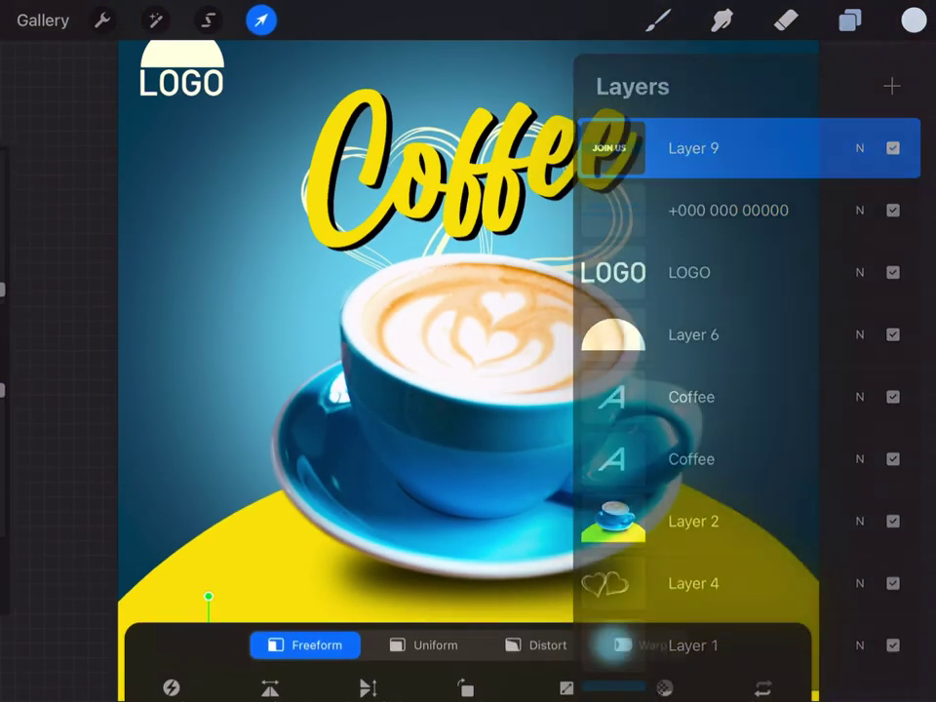
scroll(468, 370, down, 3)
scroll(293, 410, up, 3)
scroll(292, 409, up, 2)
drag(322, 420, 359, 426)
click(658, 19)
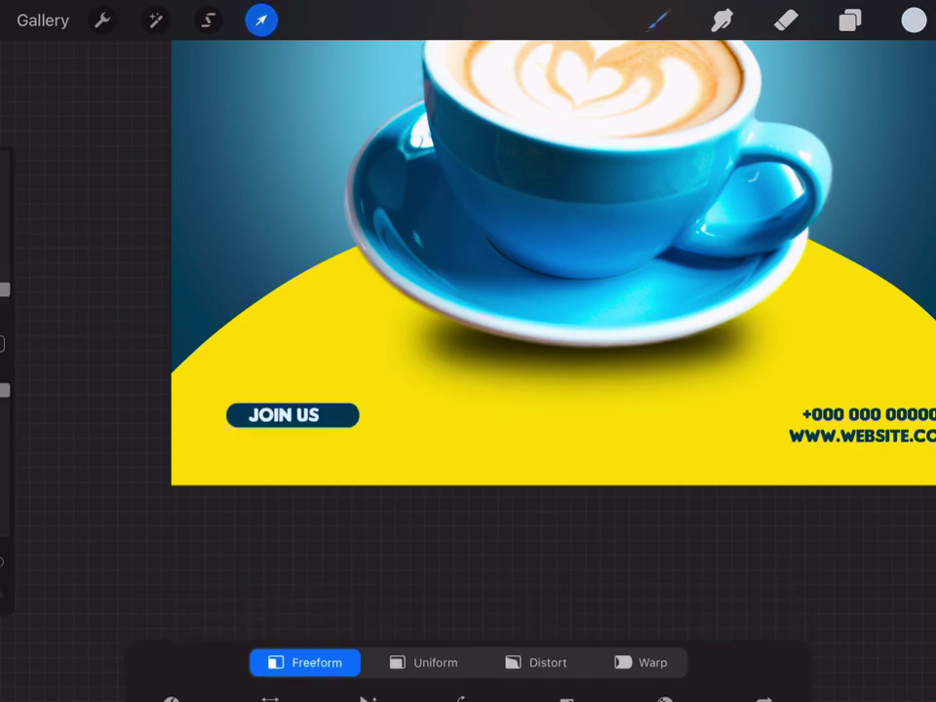
Preview the finished coffee poster full screen.
scroll(409, 292, down, 3)
scroll(420, 292, up, 2)
scroll(497, 292, down, 2)
scroll(534, 331, down, 3)
scroll(534, 332, up, 5)
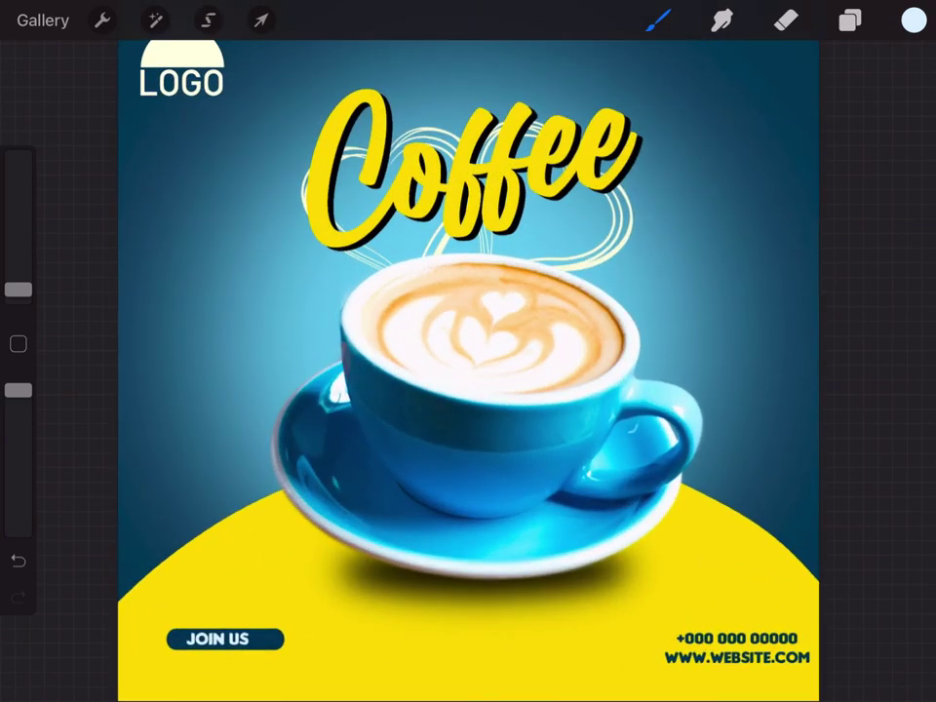
key(ctrl+f)
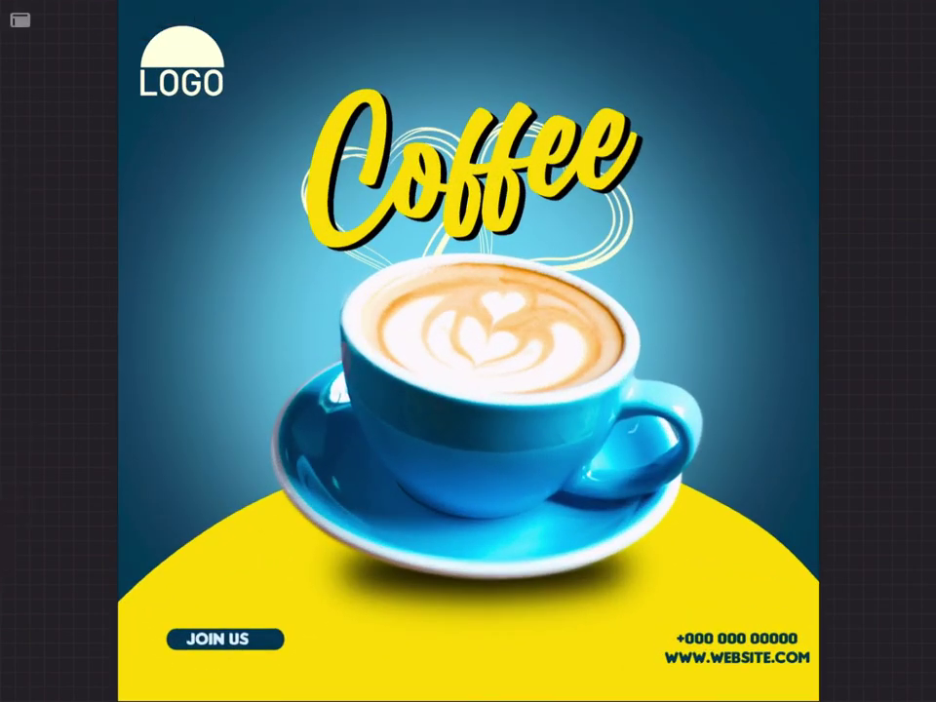